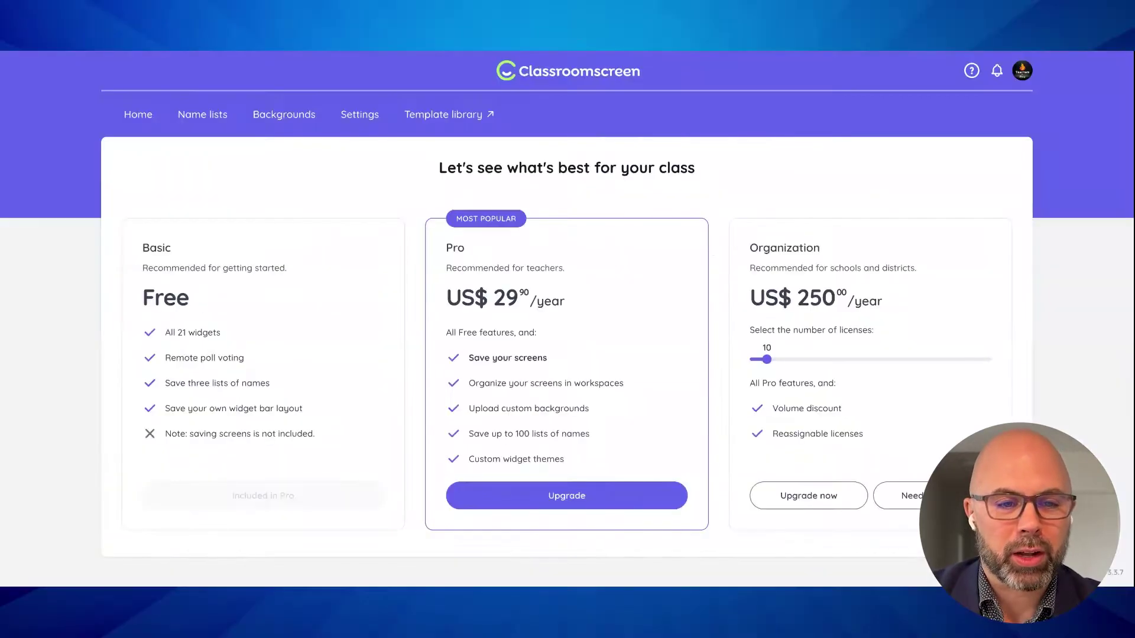
# Step: Leave the pricing plans and go back to the empty New workspace home page
pyautogui.click(138, 114)
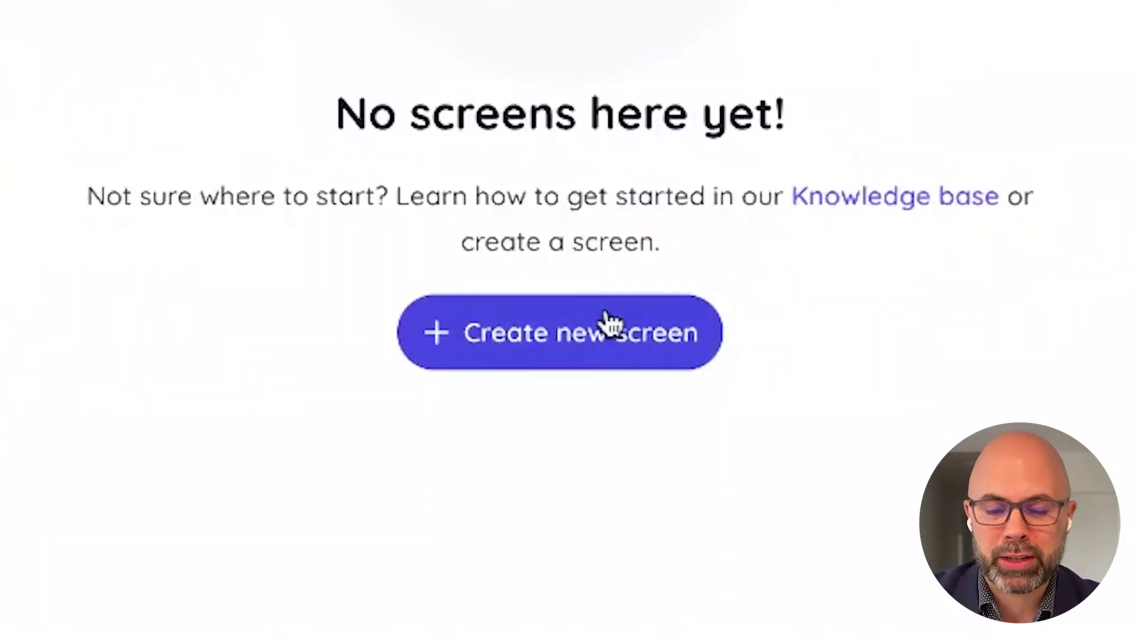
# Step: Create a new screen, open it on its pyramids background, and pick the Draw pen
pyautogui.click(576, 346)
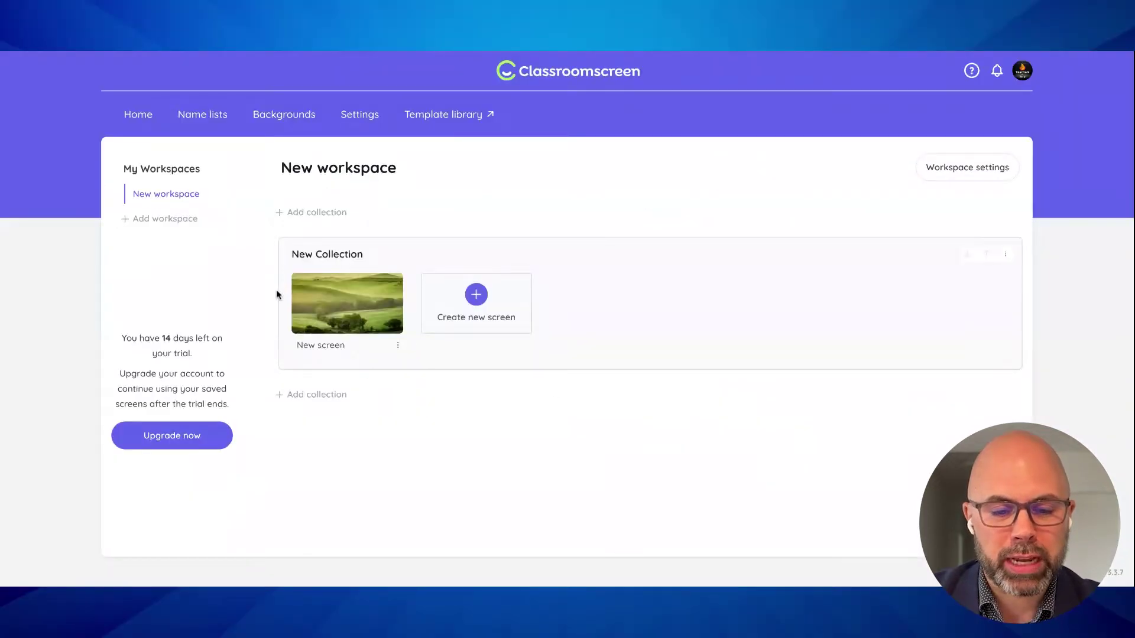
pyautogui.click(350, 312)
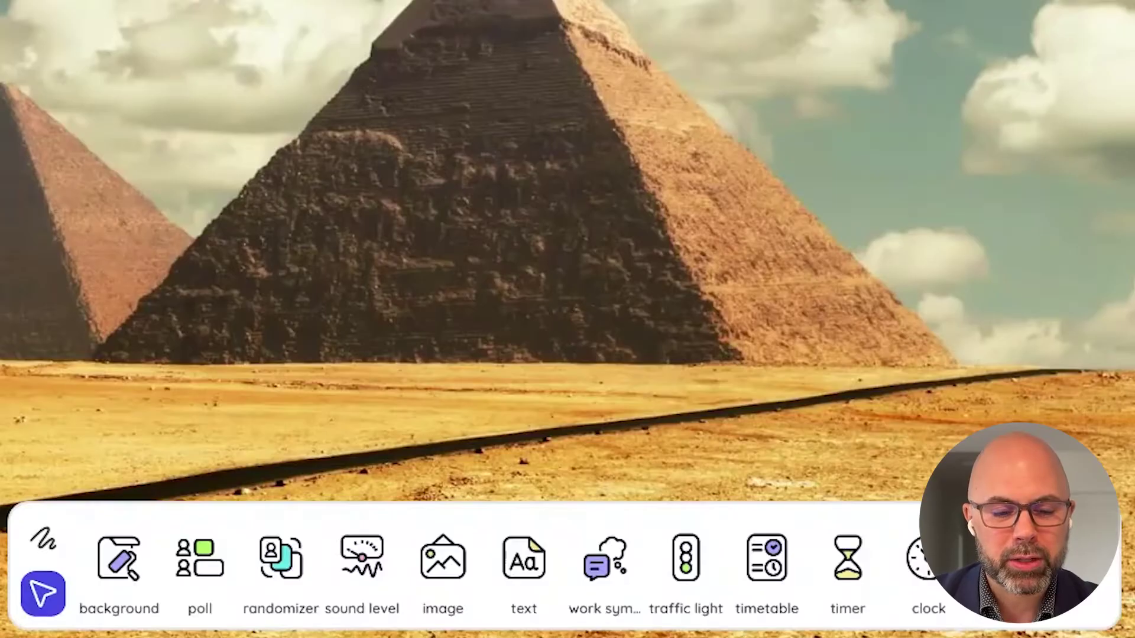
pyautogui.click(43, 540)
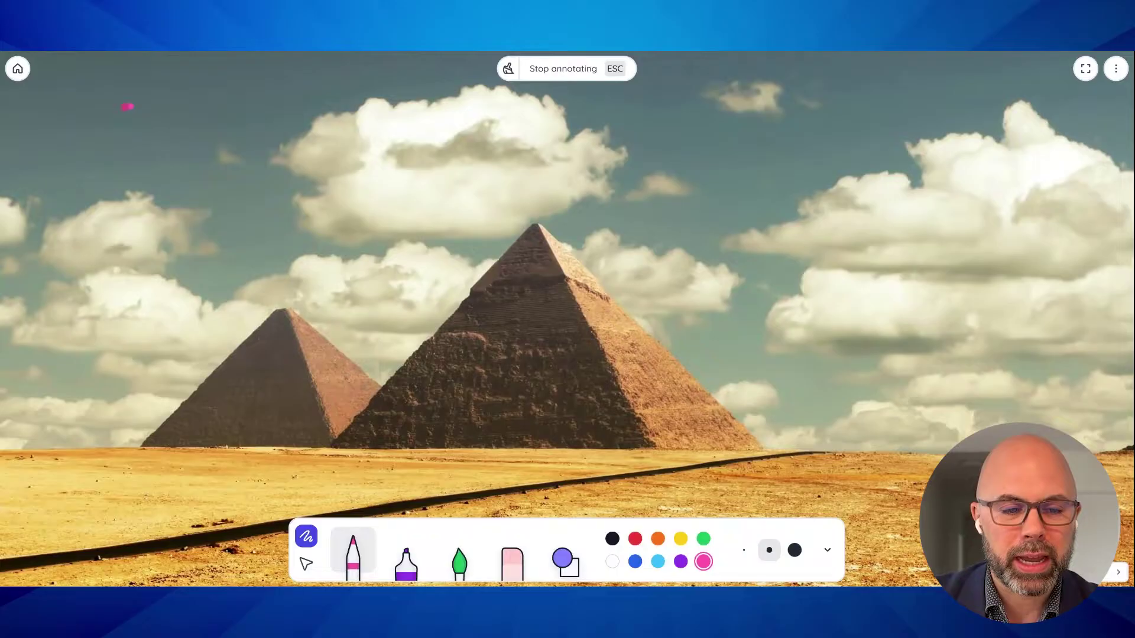
# Step: Draw pink doodles near the top-left cloud, erase them all, and exit annotation mode
pyautogui.moveTo(130, 105)
pyautogui.mouseDown()
pyautogui.moveTo(213, 143)
pyautogui.moveTo(138, 96)
pyautogui.mouseUp()
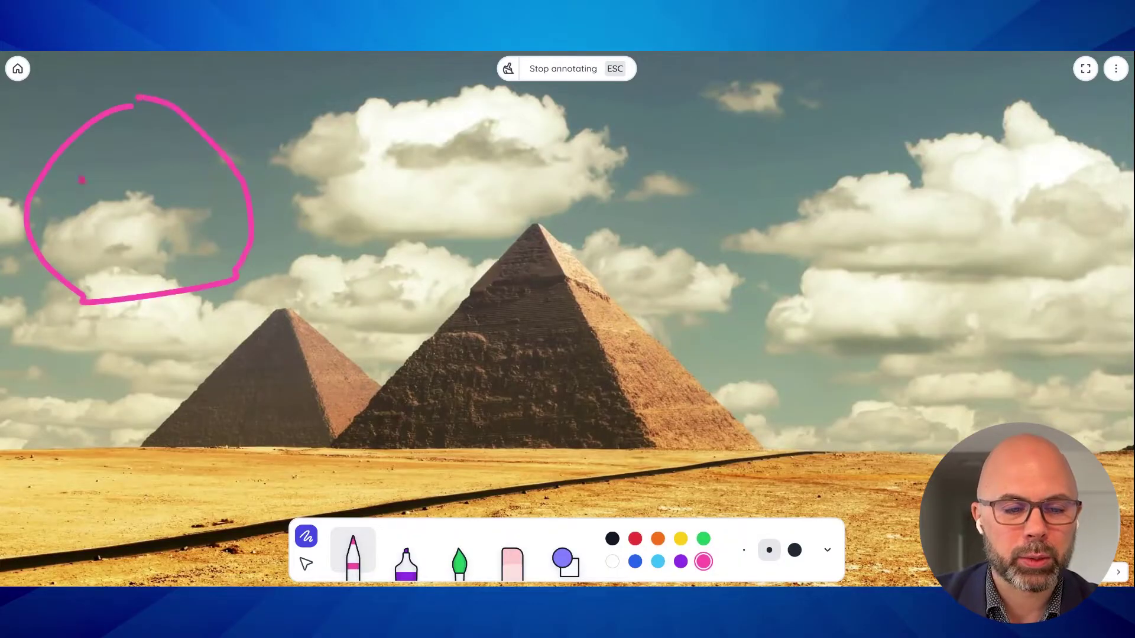
pyautogui.moveTo(143, 162)
pyautogui.mouseDown()
pyautogui.moveTo(97, 174)
pyautogui.moveTo(195, 156)
pyautogui.moveTo(149, 165)
pyautogui.mouseUp()
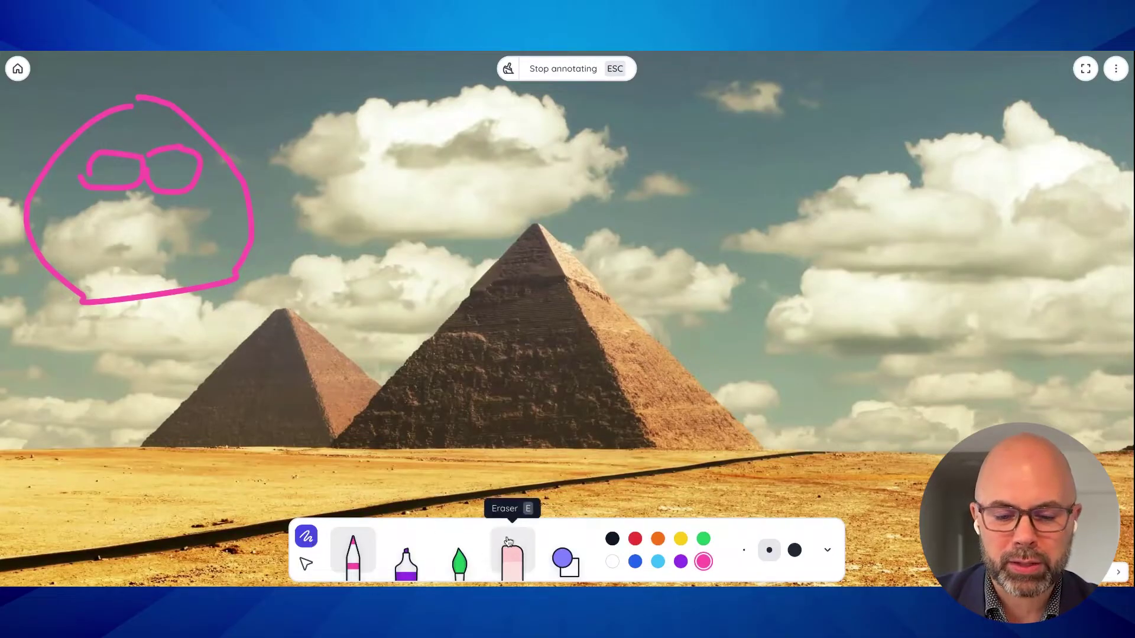
pyautogui.click(512, 559)
pyautogui.moveTo(158, 121); pyautogui.dragTo(157, 101)
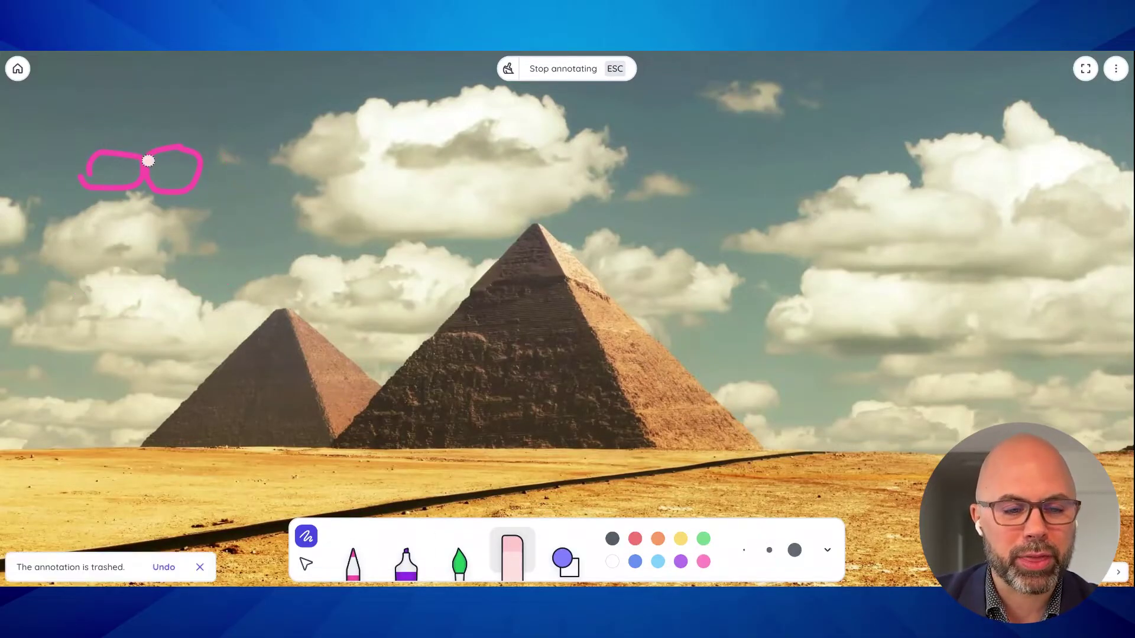
pyautogui.moveTo(148, 163); pyautogui.dragTo(81, 166)
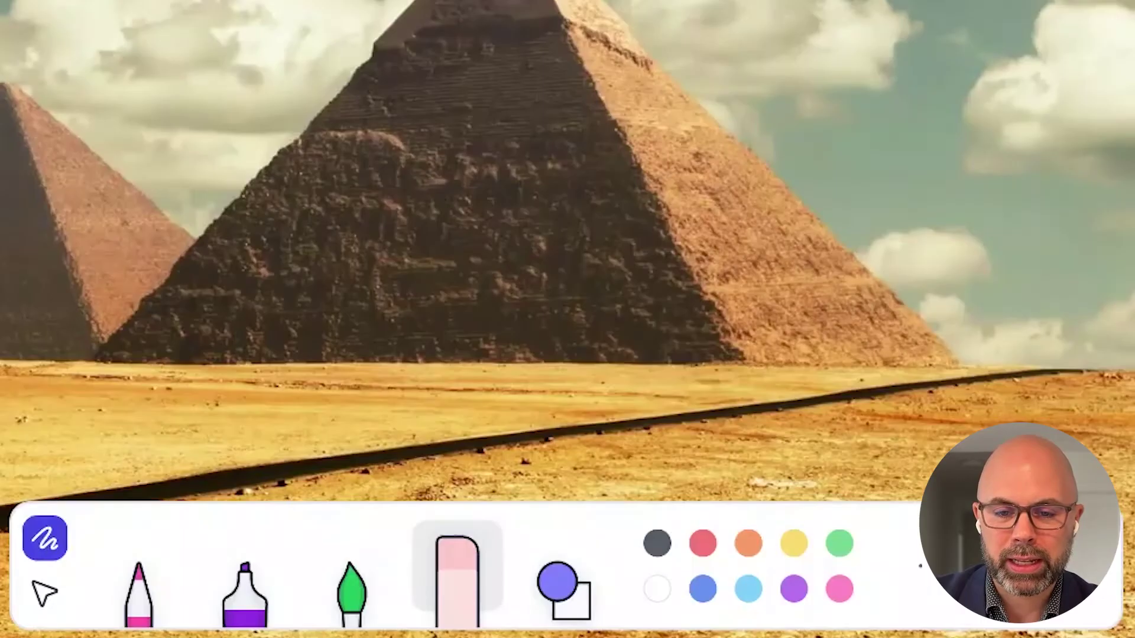
pyautogui.click(306, 564)
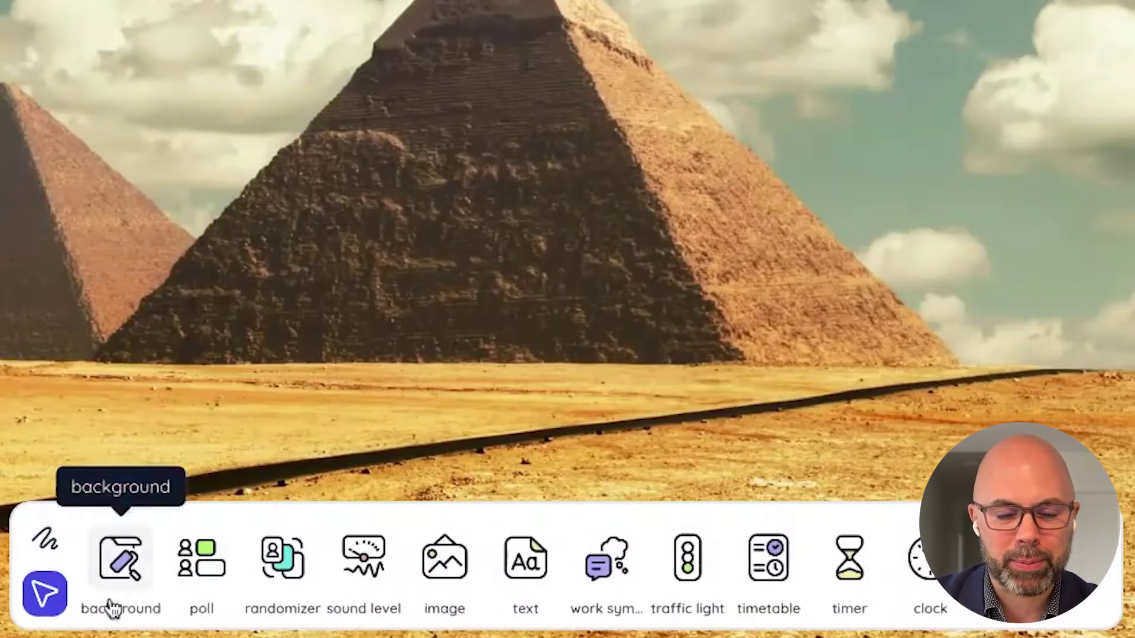
# Step: Set the fjord picture from Best of Nature as the background and add a poll widget
pyautogui.click(112, 607)
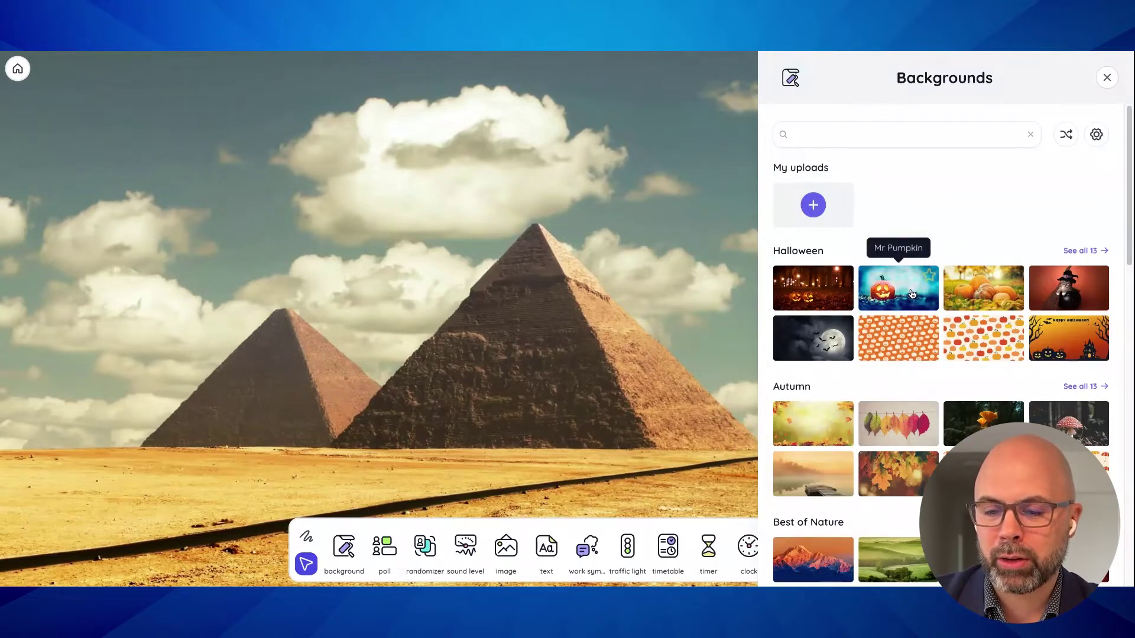
pyautogui.click(912, 295)
pyautogui.scroll(-3, 911, 331)
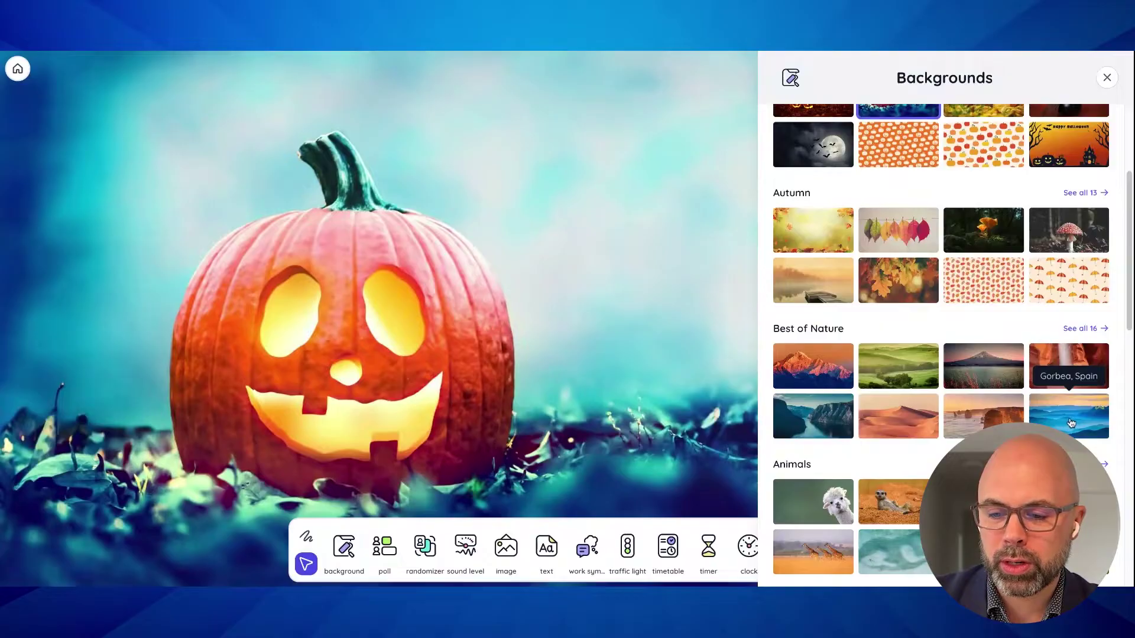
pyautogui.click(1071, 423)
pyautogui.click(896, 424)
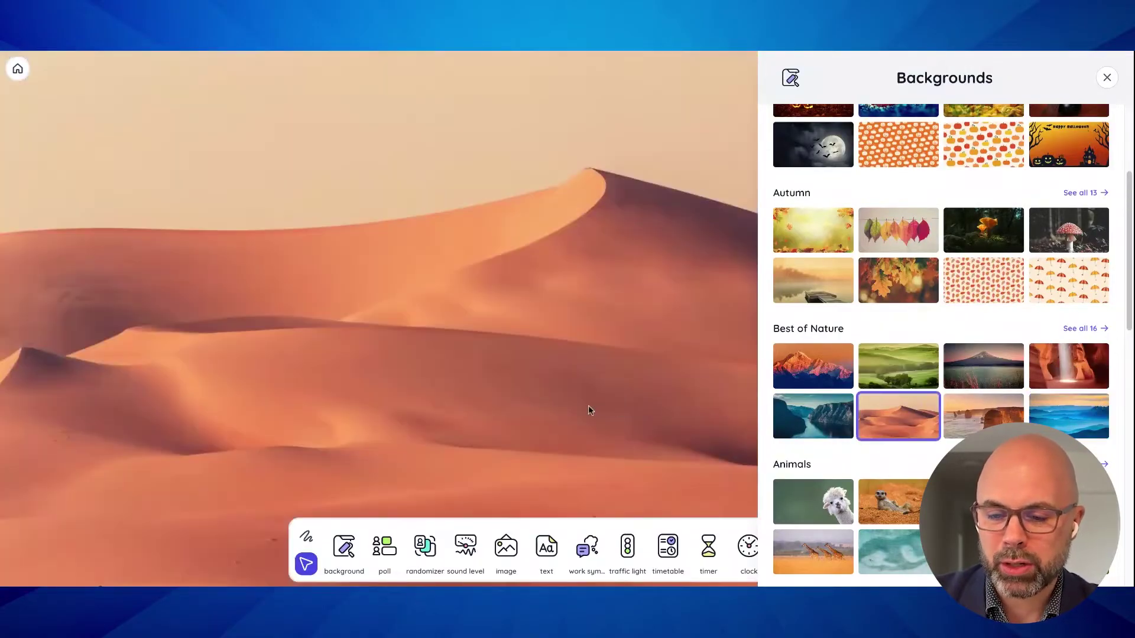
pyautogui.click(813, 416)
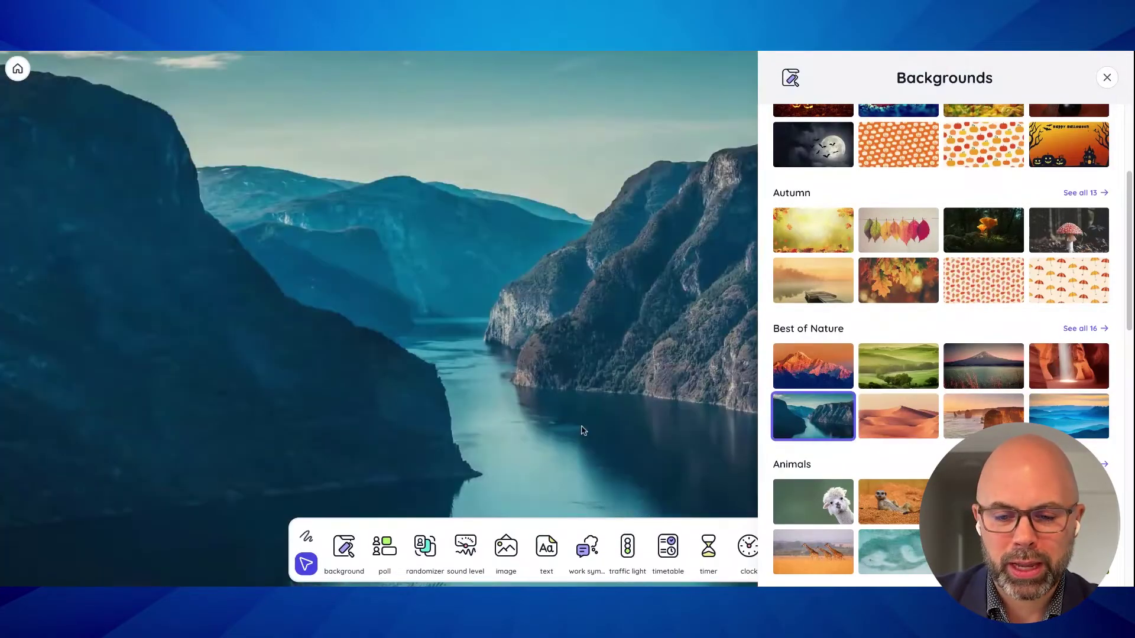
pyautogui.click(383, 535)
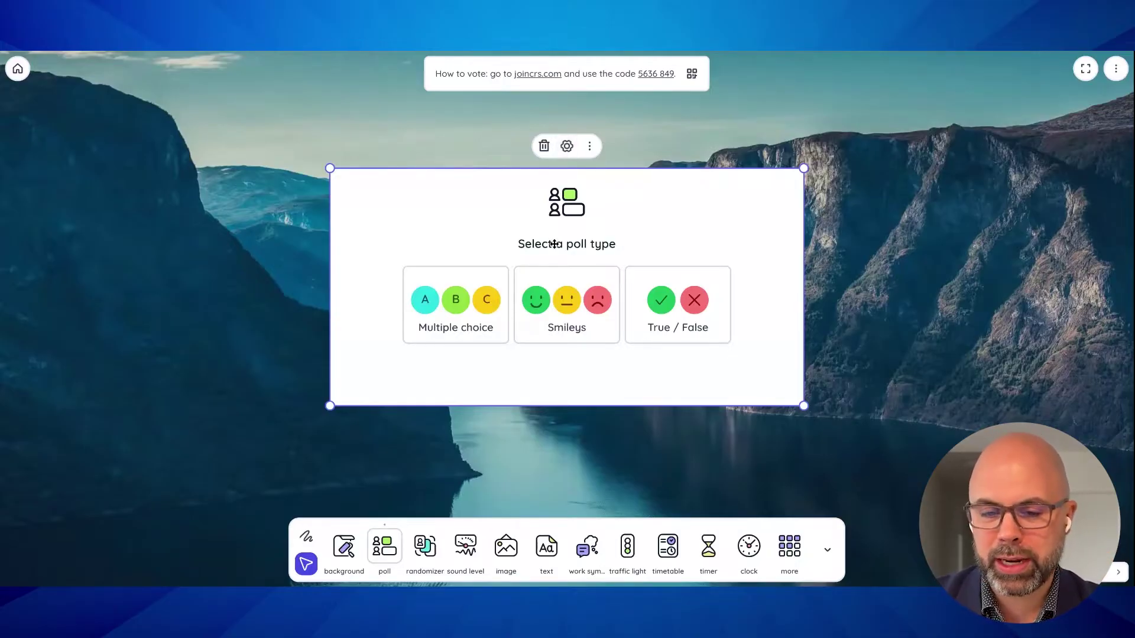
# Step: Make the poll multiple choice asking 'What game should we play during our flex period today?'
pyautogui.click(567, 146)
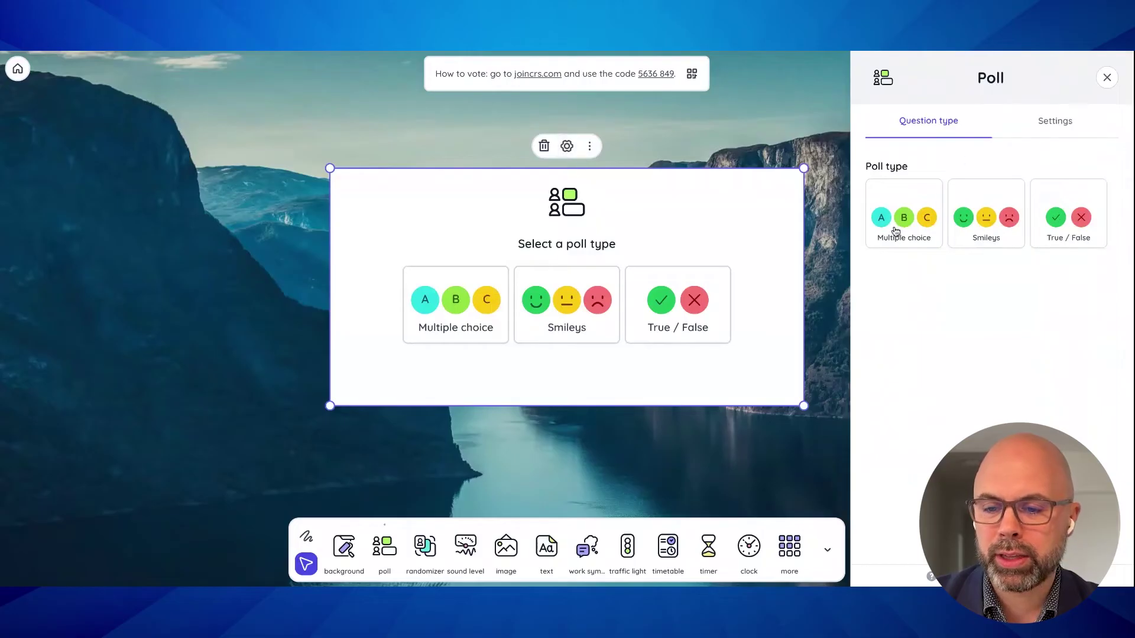
pyautogui.click(895, 230)
pyautogui.click(911, 195)
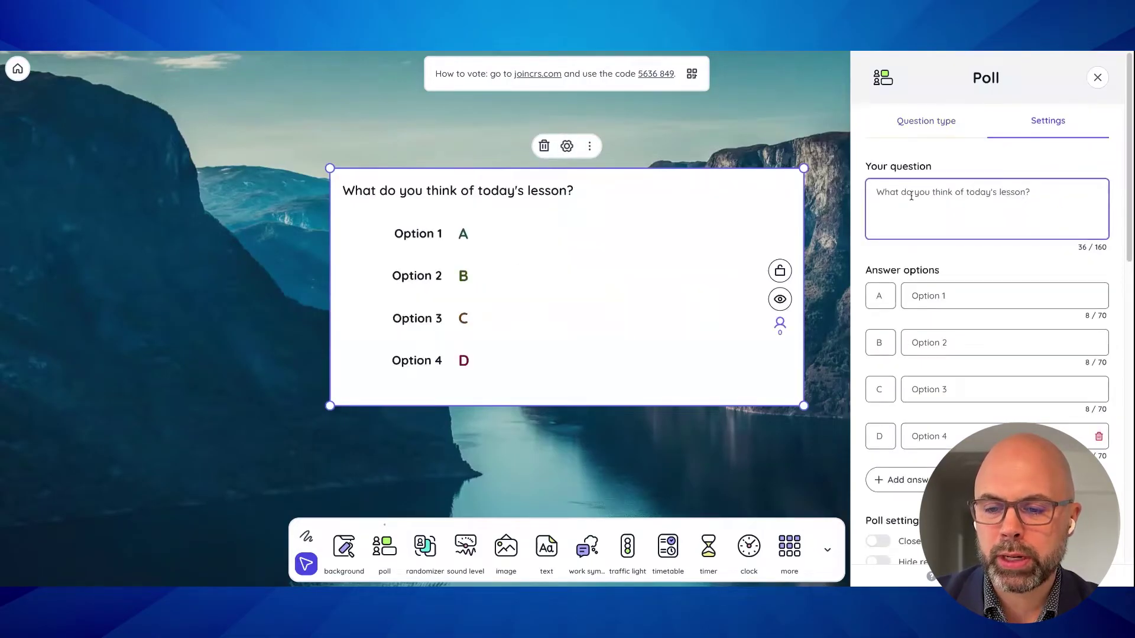
pyautogui.hotkey('ctrl', 'a')
pyautogui.write('What g')
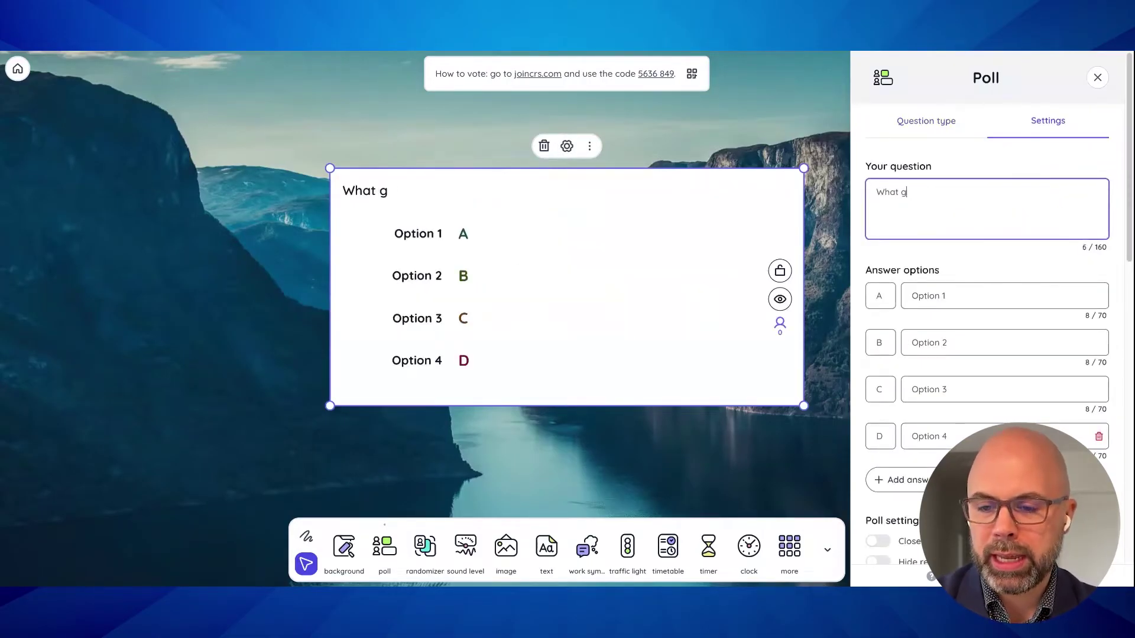
pyautogui.write('ame should we play durin')
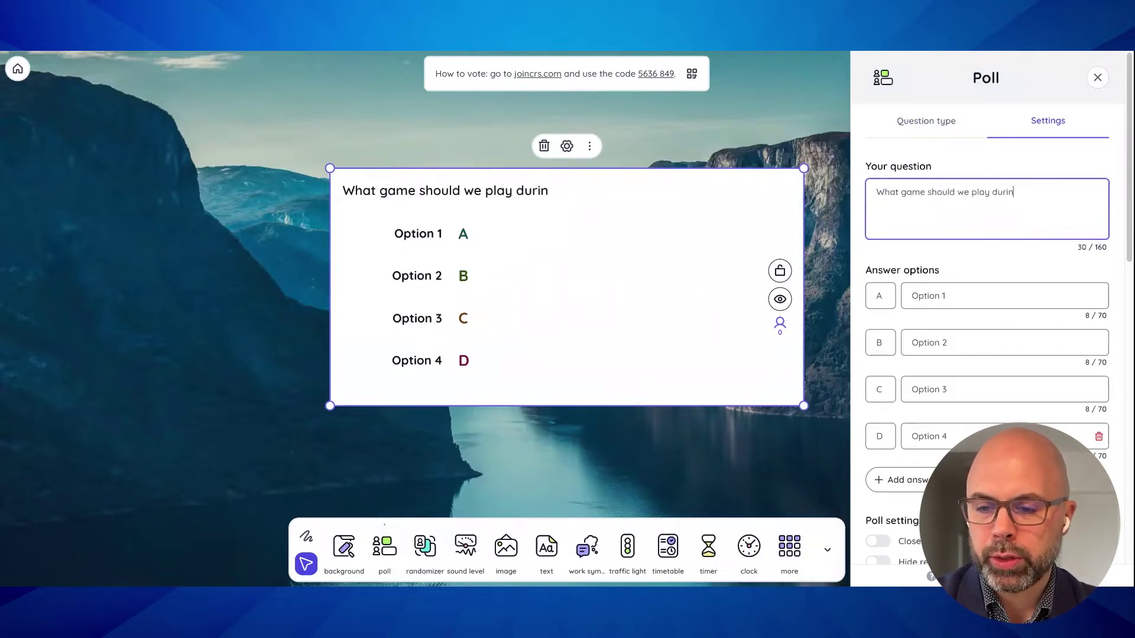
pyautogui.write('g our flex period today?')
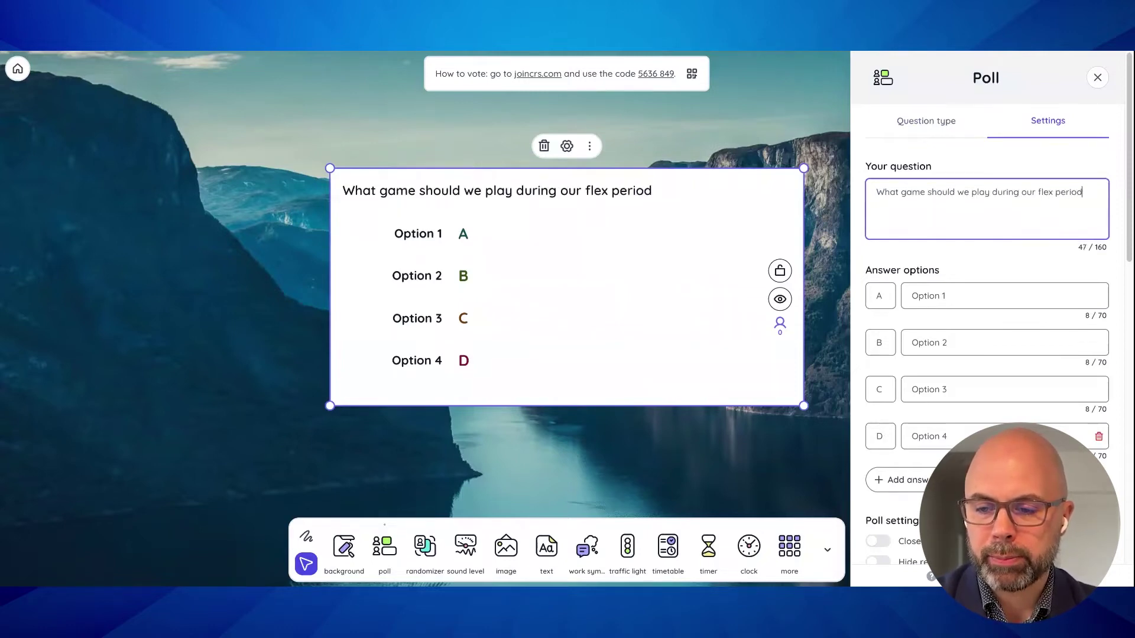
# Step: Enter answers A–C as Capture the Flag, Dodgeball and Nerdle
pyautogui.click(967, 302)
pyautogui.hotkey('ctrl', 'a')
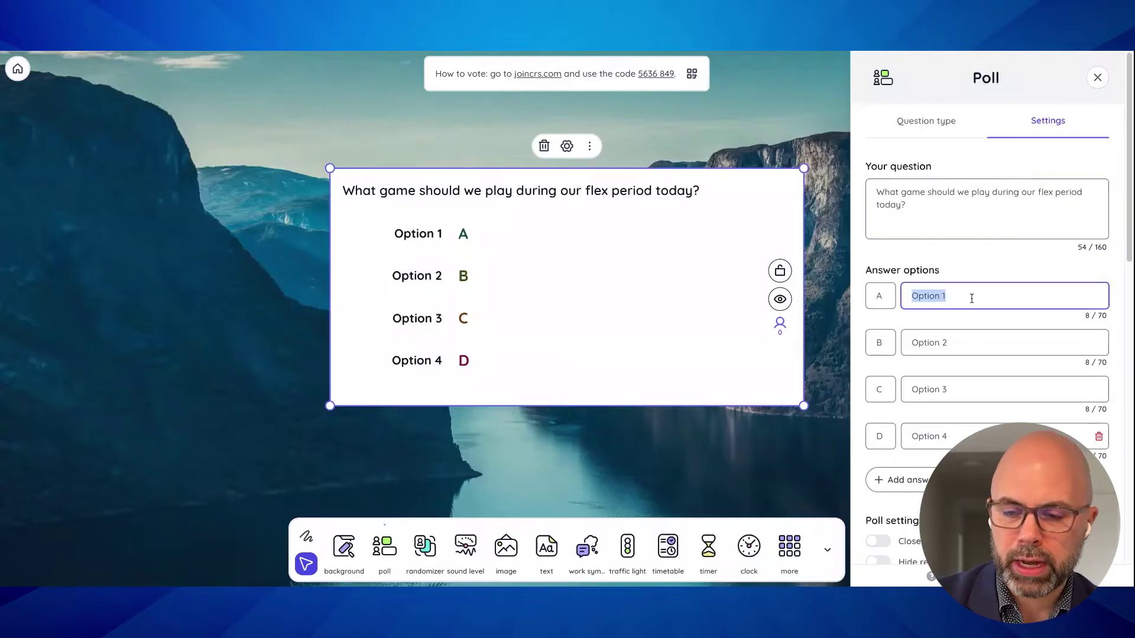
pyautogui.write('Capture the Flag')
pyautogui.press('Tab')
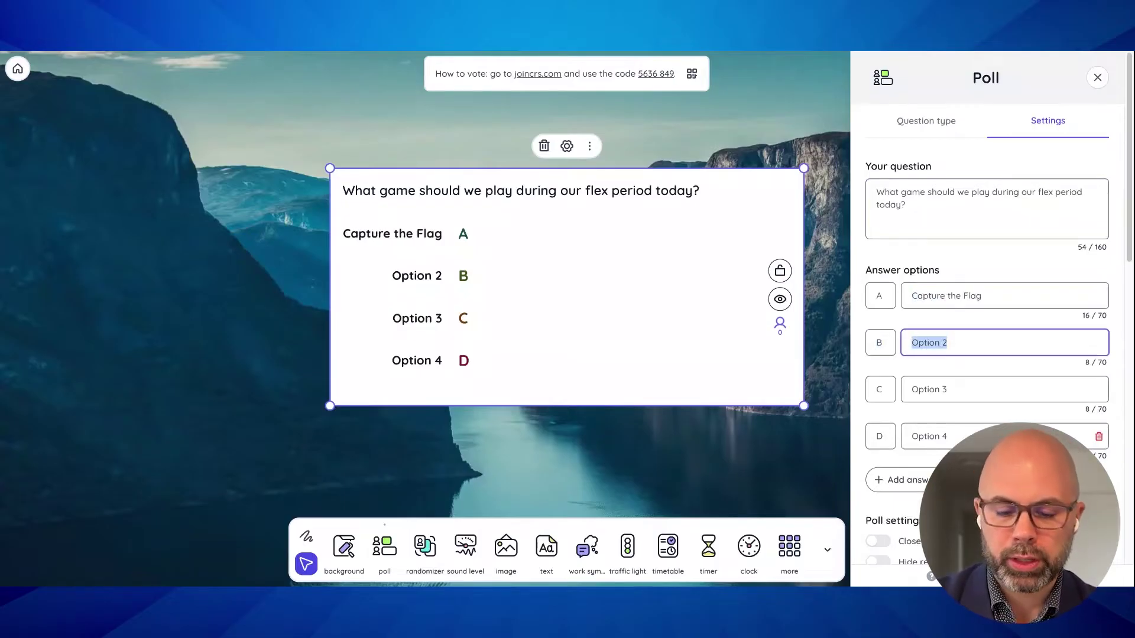
pyautogui.write('Dodgeball')
pyautogui.press('Tab')
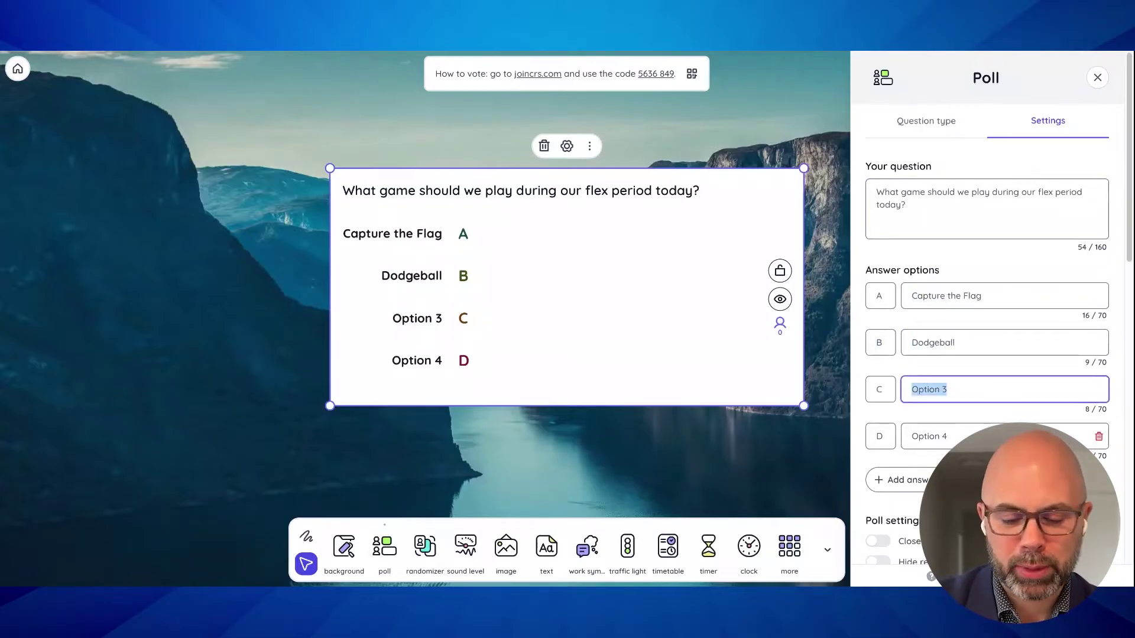
pyautogui.write('Nerdle')
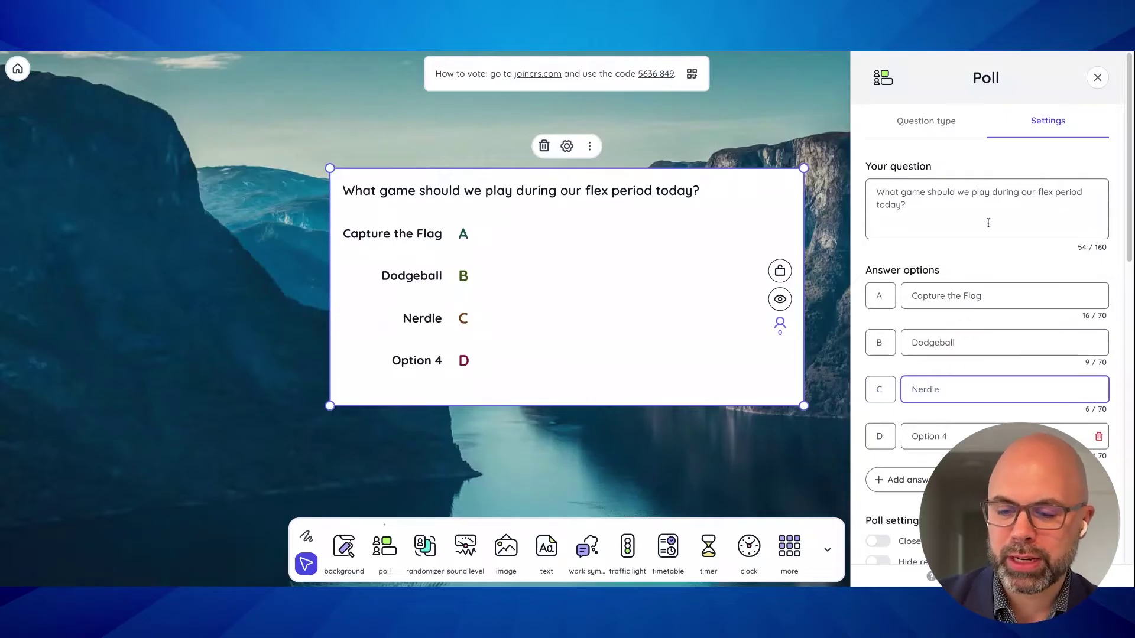
pyautogui.scroll(-4, 987, 307)
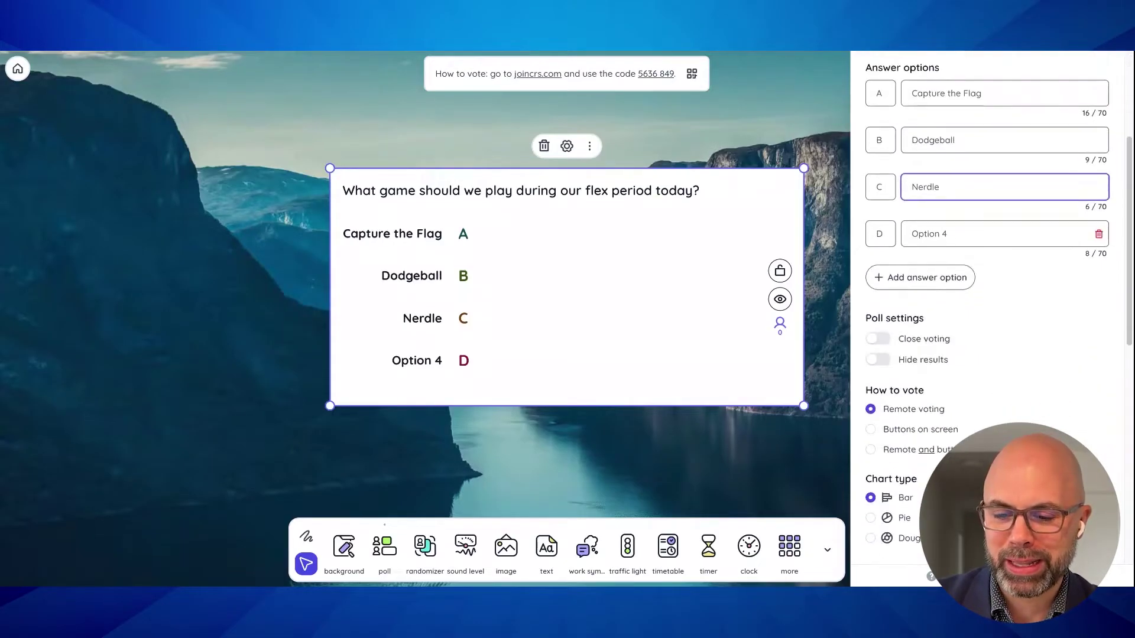
pyautogui.scroll(-3, 987, 307)
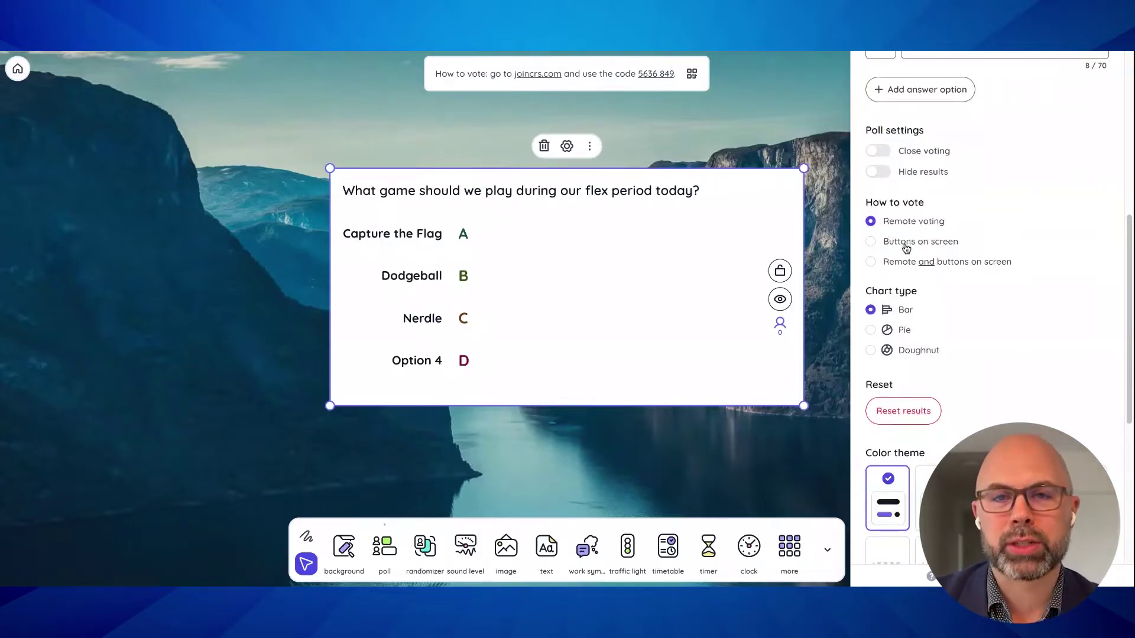
# Step: Try pie and doughnut result charts, keep bars, and move the poll to the upper left
pyautogui.click(904, 330)
pyautogui.click(907, 312)
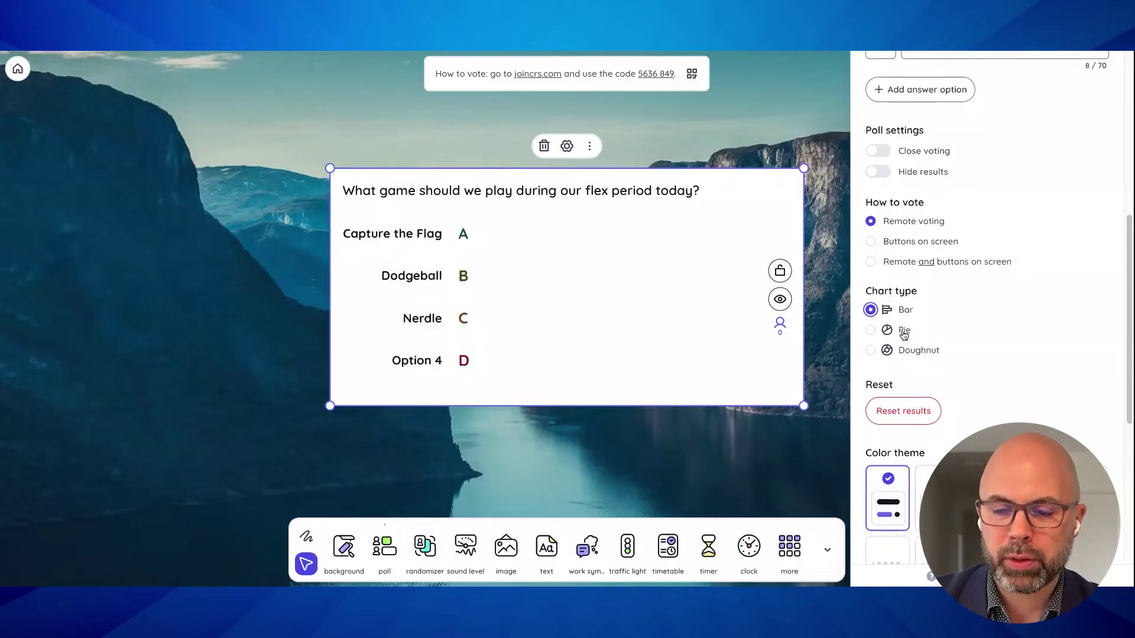
pyautogui.click(911, 353)
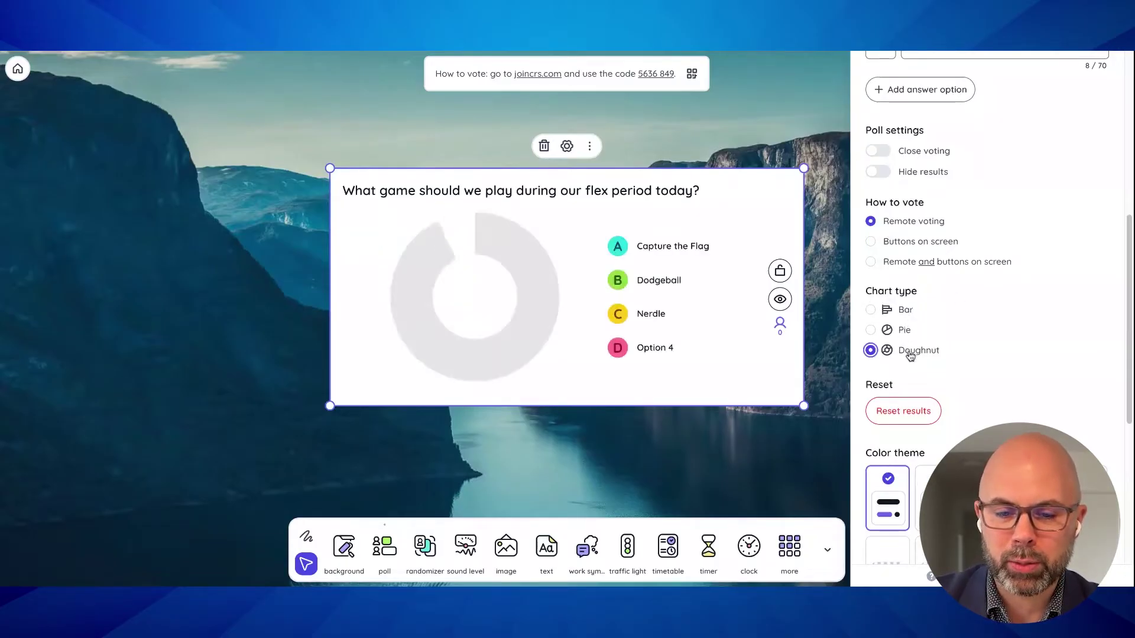
pyautogui.click(906, 331)
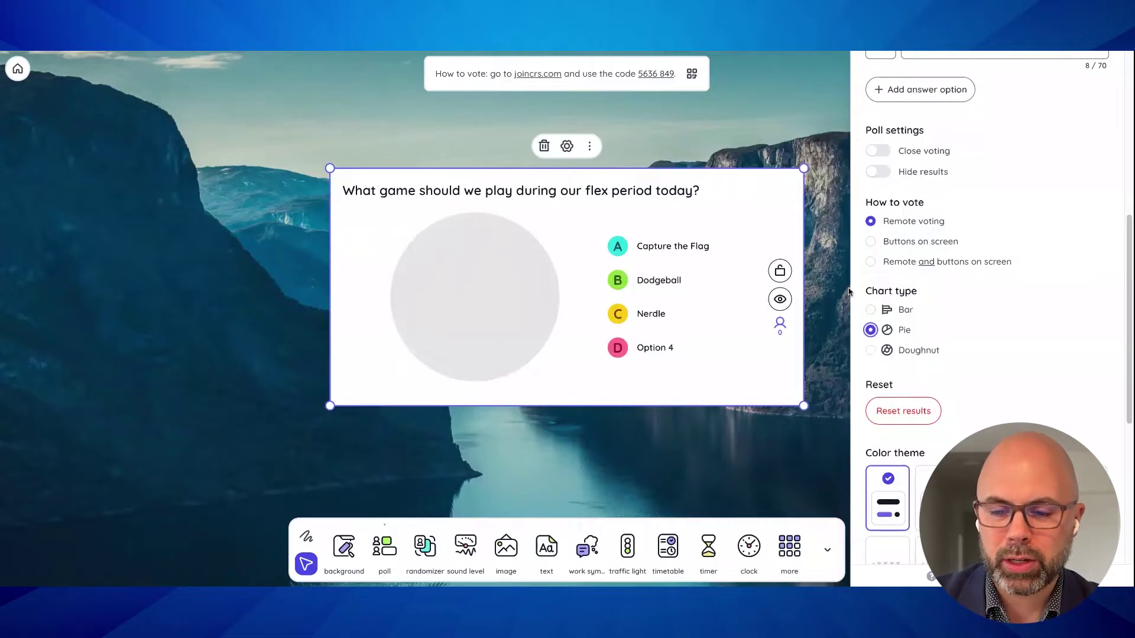
pyautogui.click(905, 311)
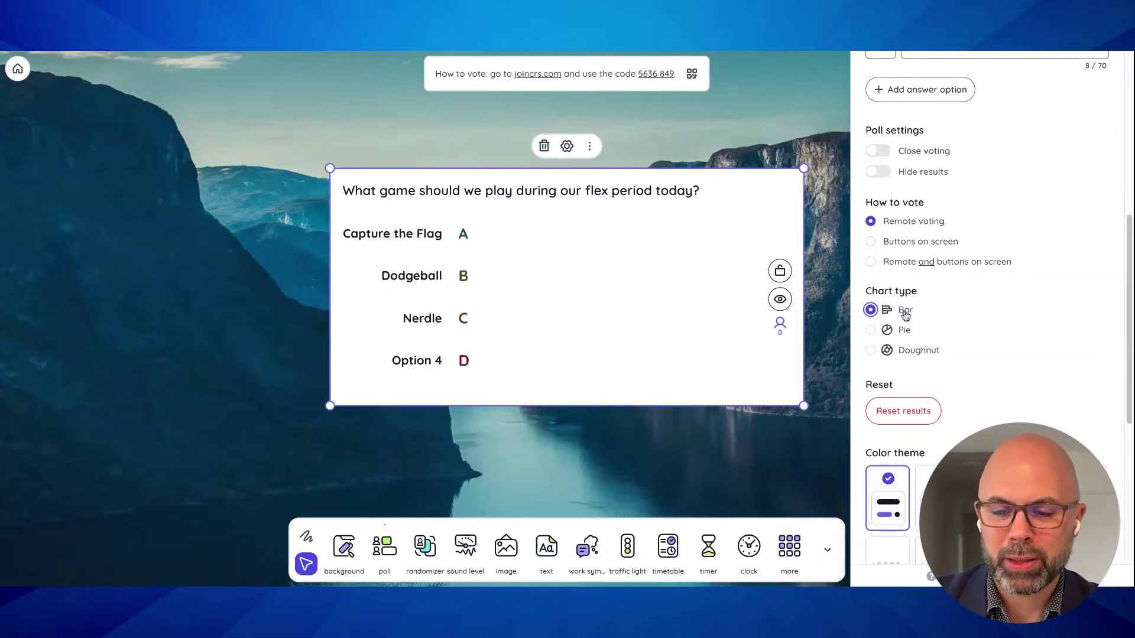
pyautogui.click(829, 264)
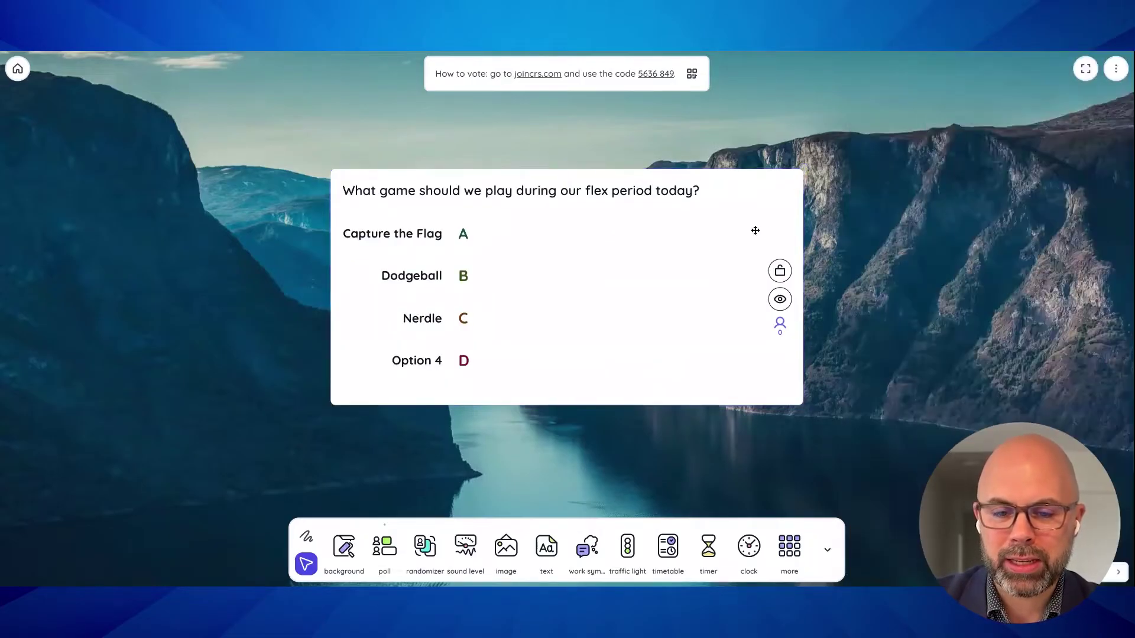
pyautogui.moveTo(591, 263); pyautogui.dragTo(277, 203)
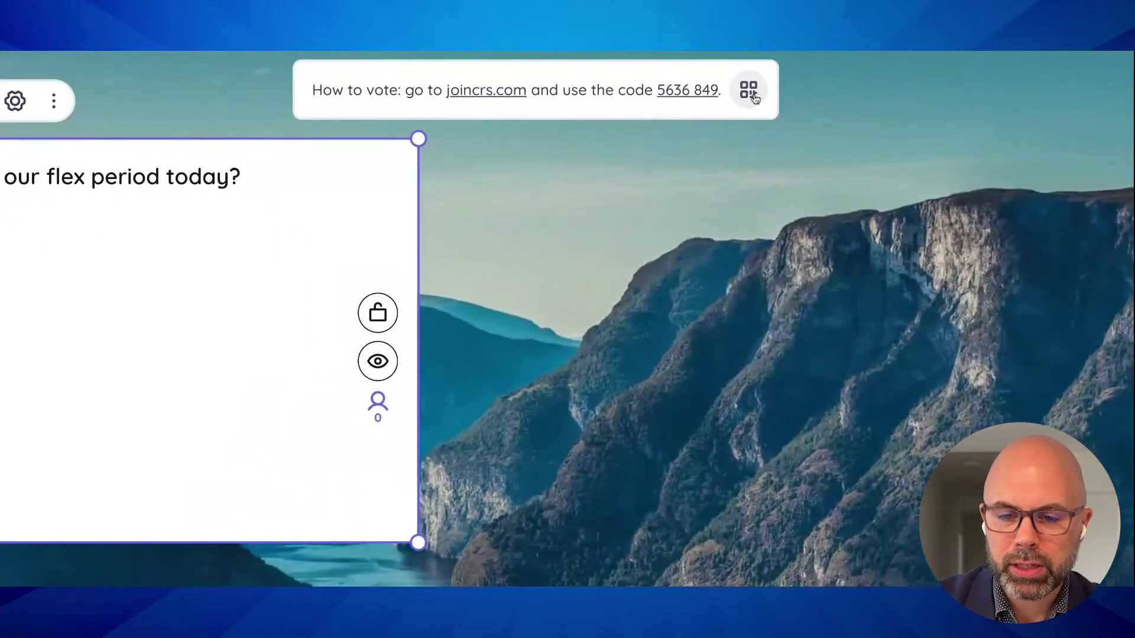
# Step: Preview the voting QR code, close it, and resize the poll to a narrower box
pyautogui.click(751, 91)
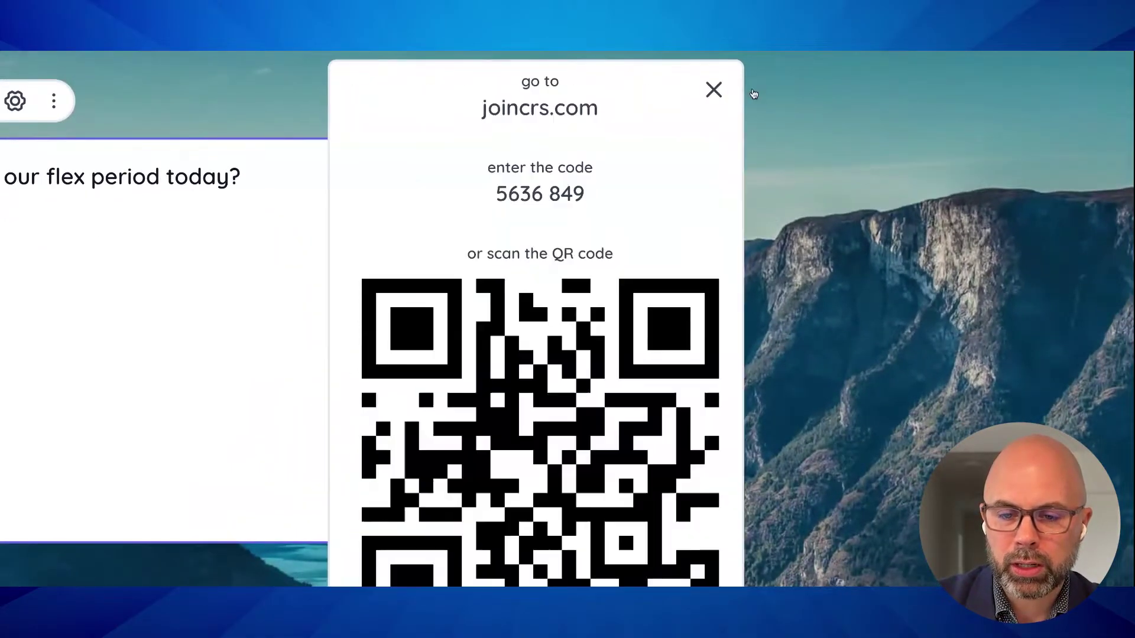
pyautogui.click(715, 92)
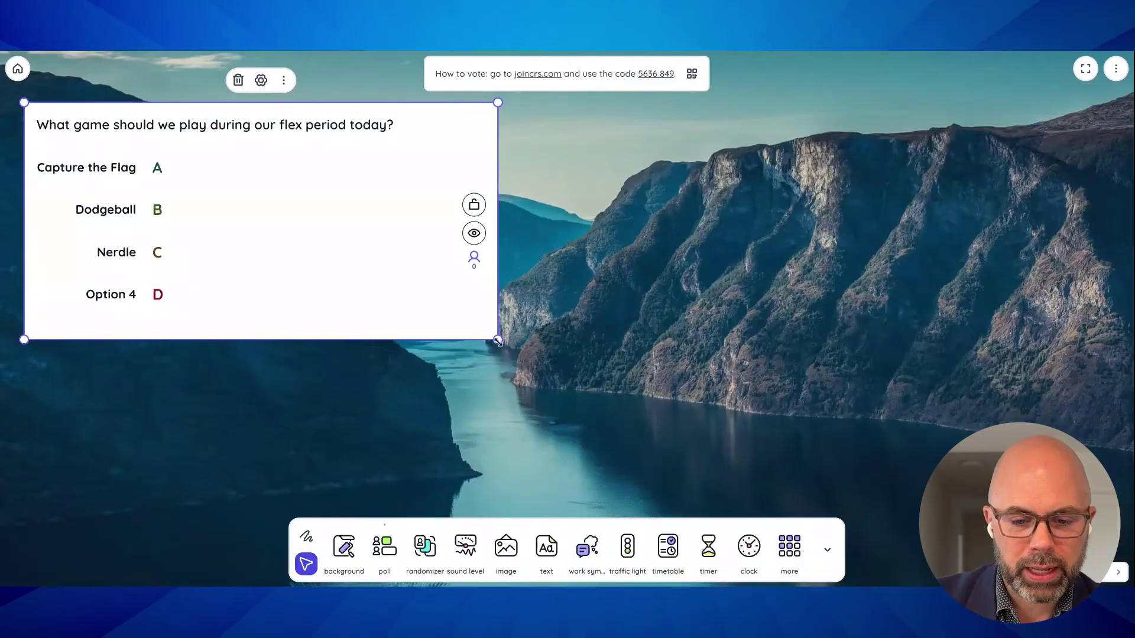
pyautogui.moveTo(498, 341); pyautogui.dragTo(365, 346)
# Step: Give the poll a light-blue colour theme after trying light yellow, then close its settings
pyautogui.click(195, 80)
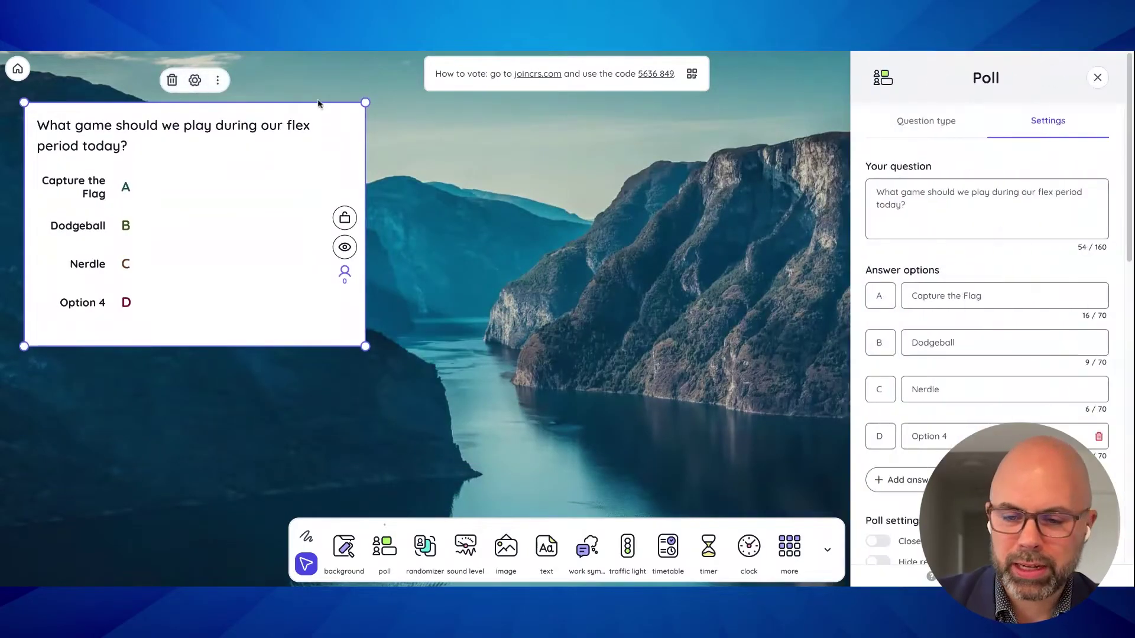
pyautogui.scroll(-7, 982, 342)
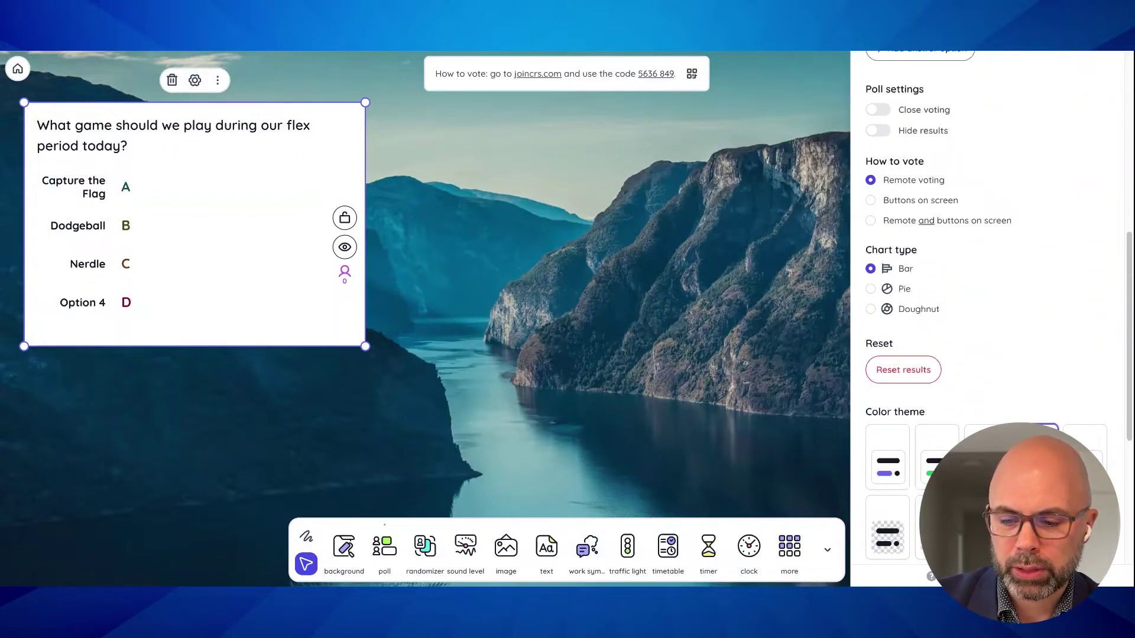
pyautogui.click(1011, 449)
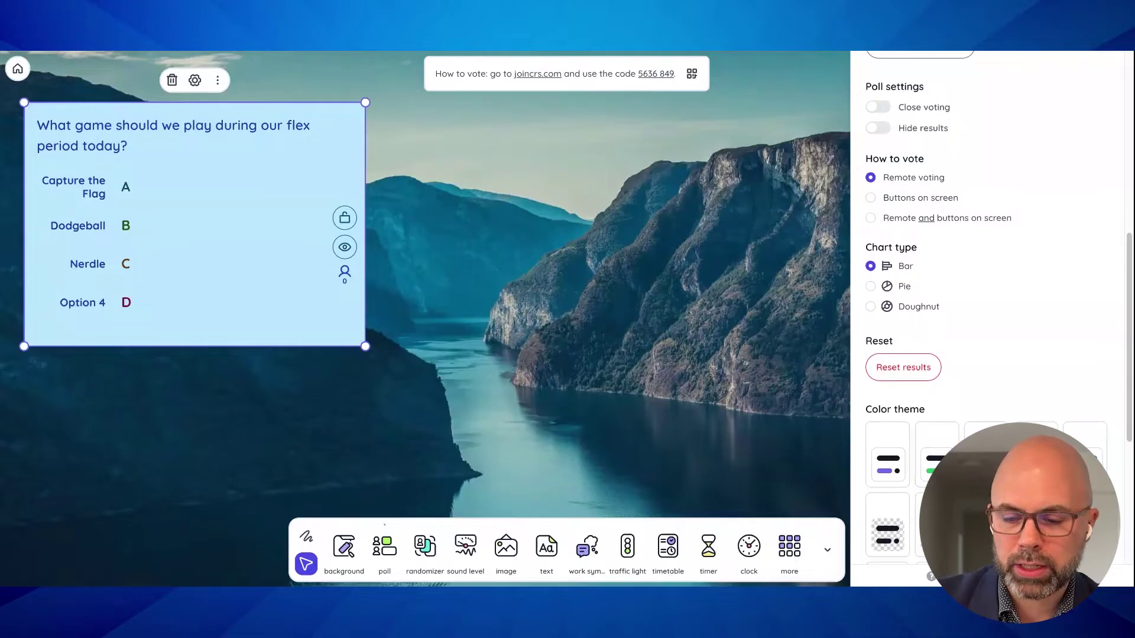
pyautogui.scroll(-5, 999, 308)
pyautogui.click(888, 305)
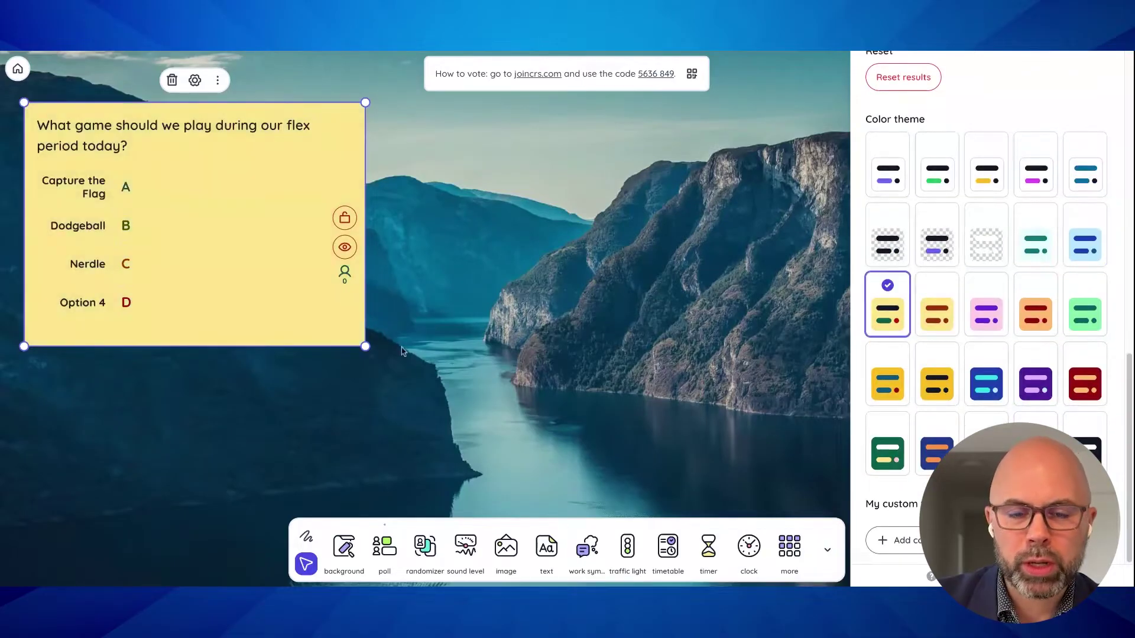
pyautogui.click(1099, 255)
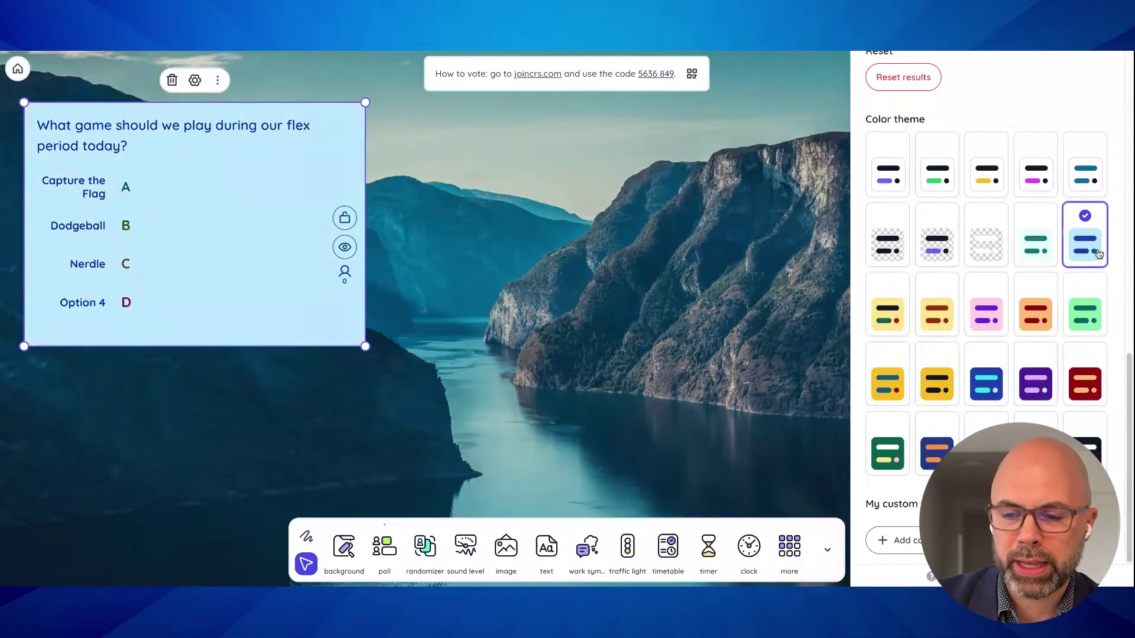
pyautogui.click(689, 263)
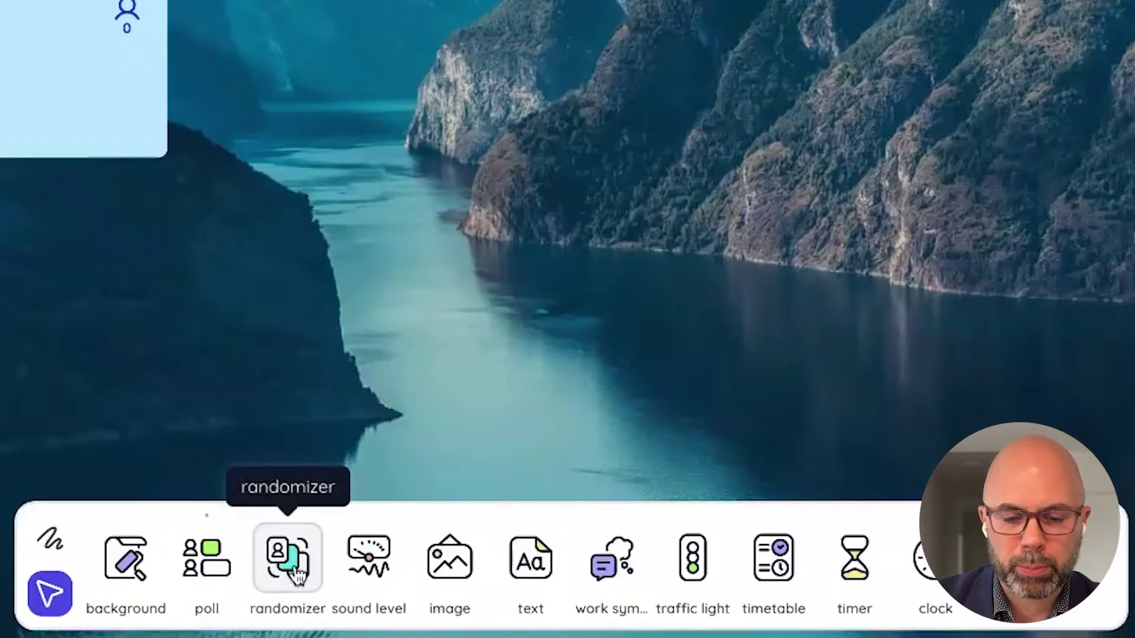
# Step: Add a name randomizer and enter the student names one per line in its local list
pyautogui.click(294, 567)
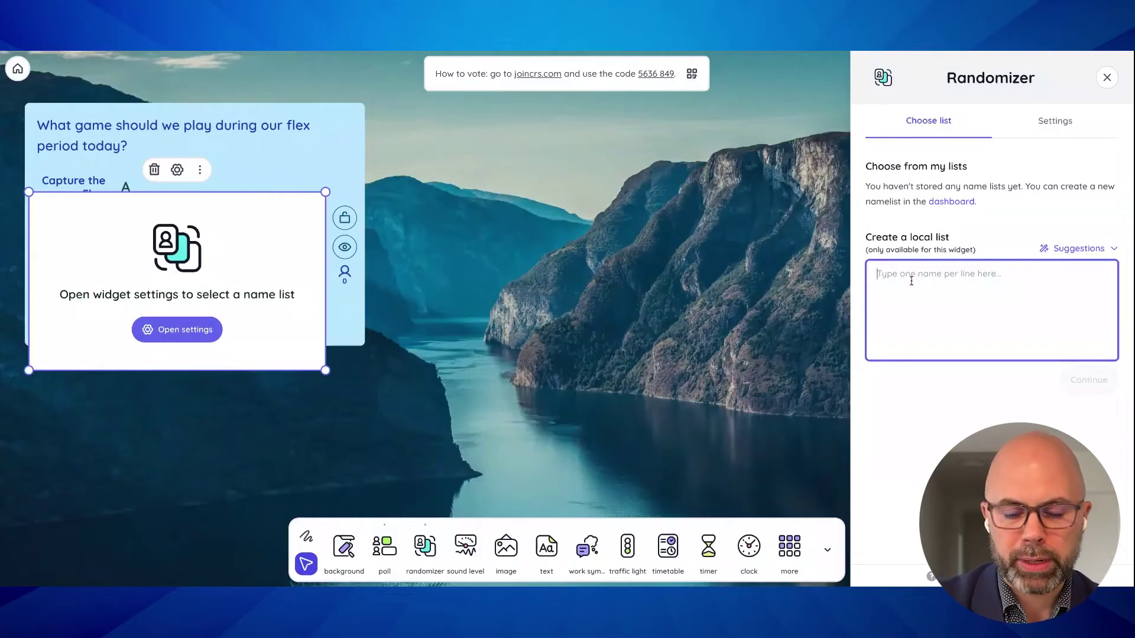
pyautogui.write('Abigail')
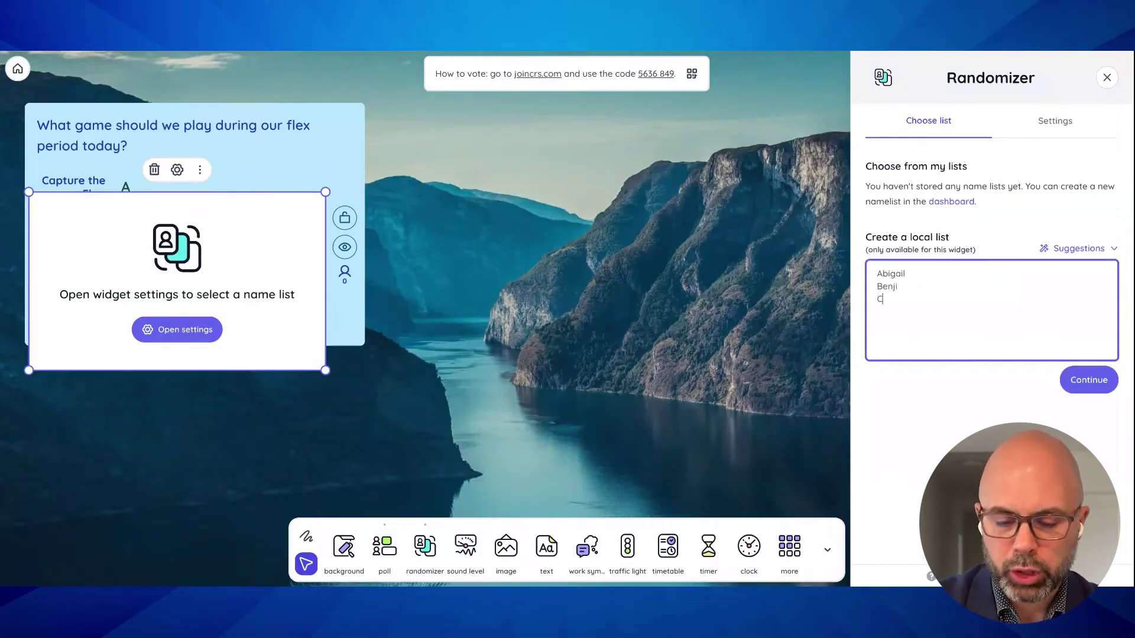
pyautogui.write('harles')
pyautogui.press('Return')
pyautogui.write('Darwin')
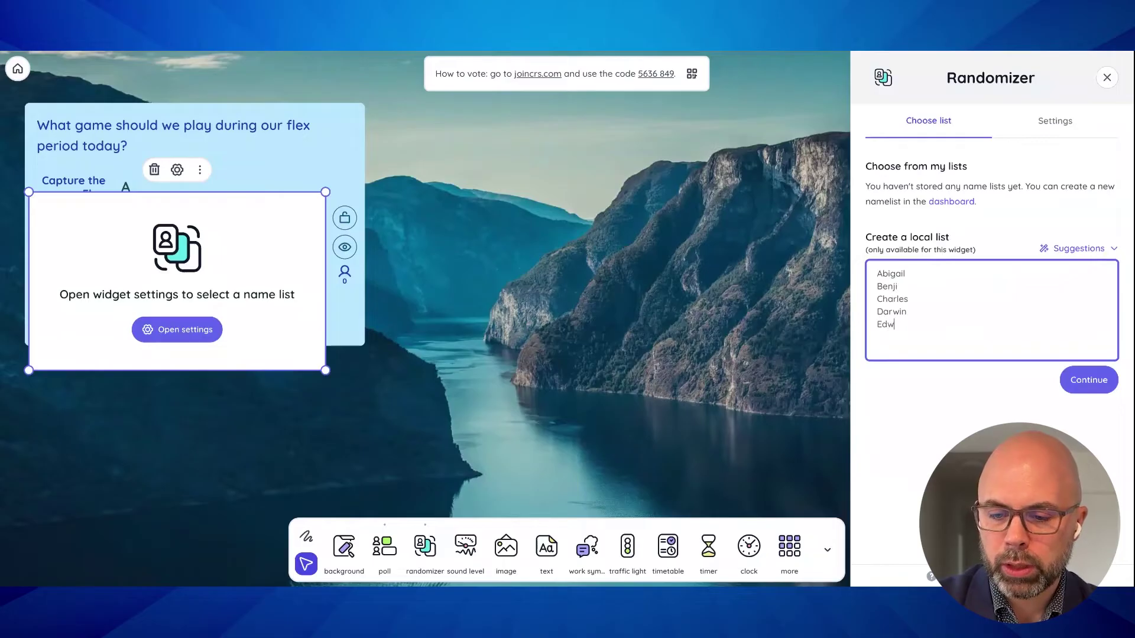
pyautogui.write('a')
pyautogui.press('Return')
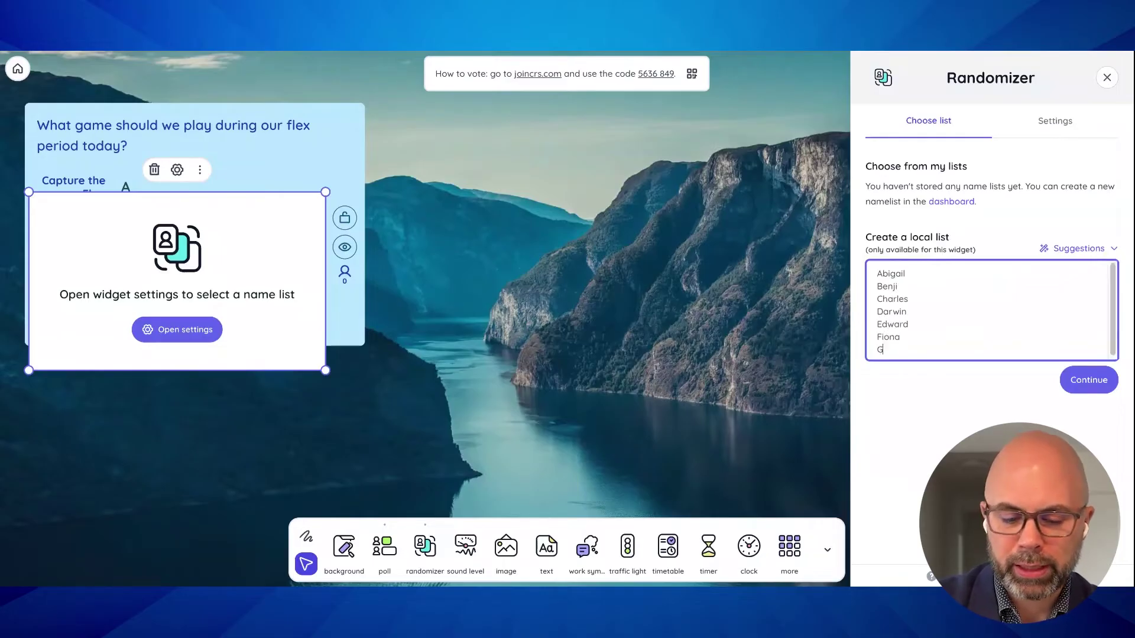
pyautogui.write('Gary')
pyautogui.press('Return')
pyautogui.write('Harol')
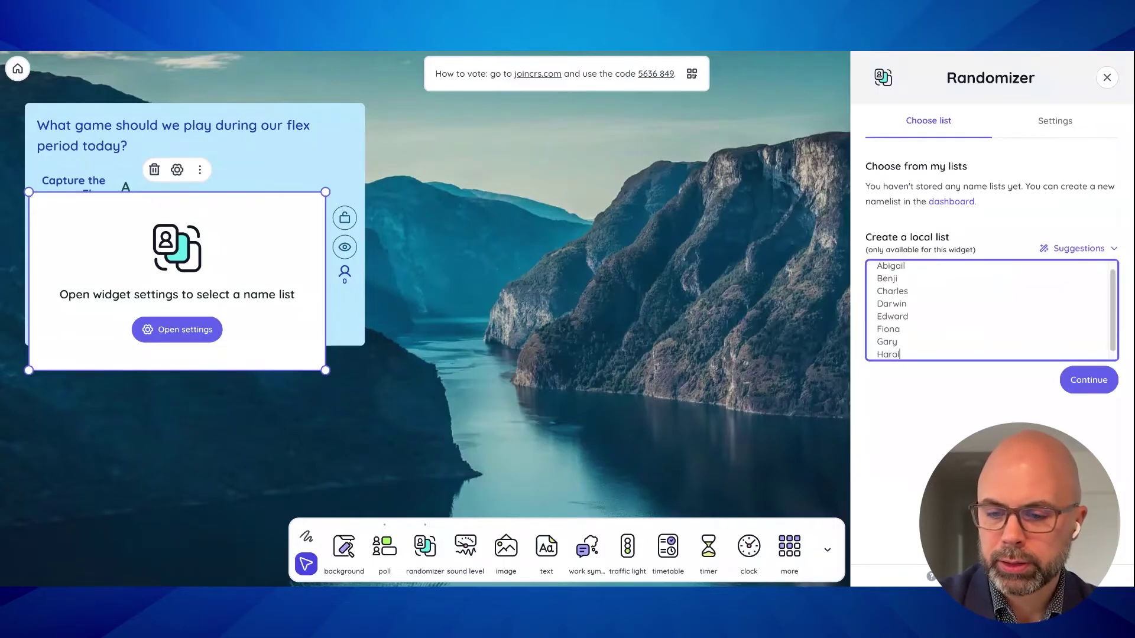
pyautogui.write('d')
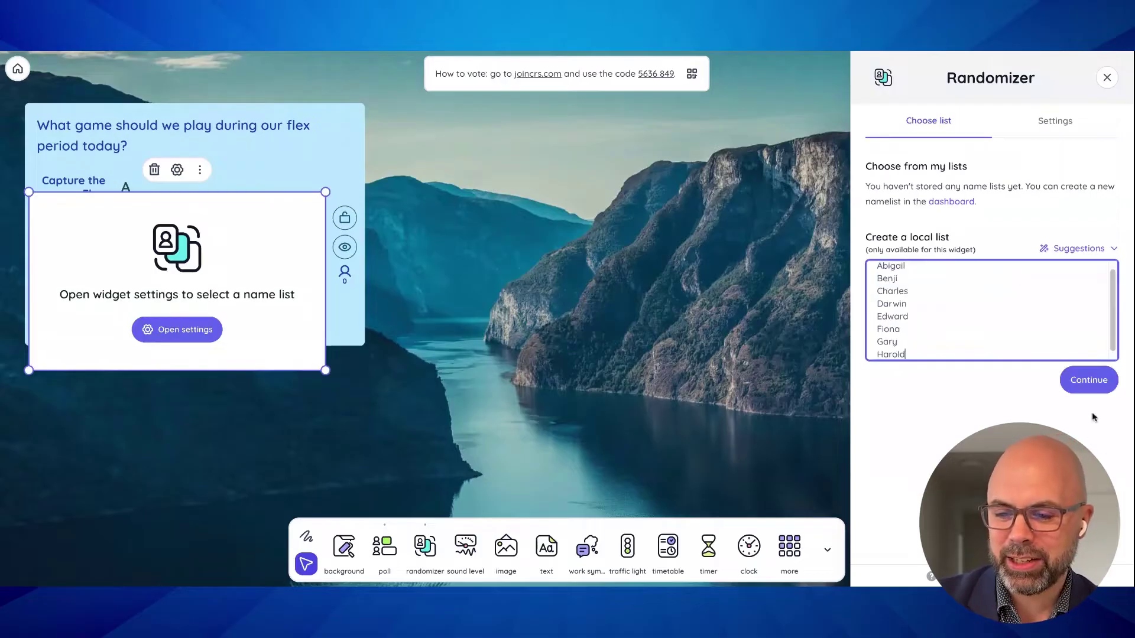
pyautogui.click(1089, 379)
# Step: Switch the randomizer to a green colour theme and draw one random student name
pyautogui.scroll(-5, 993, 355)
pyautogui.scroll(5, 958, 236)
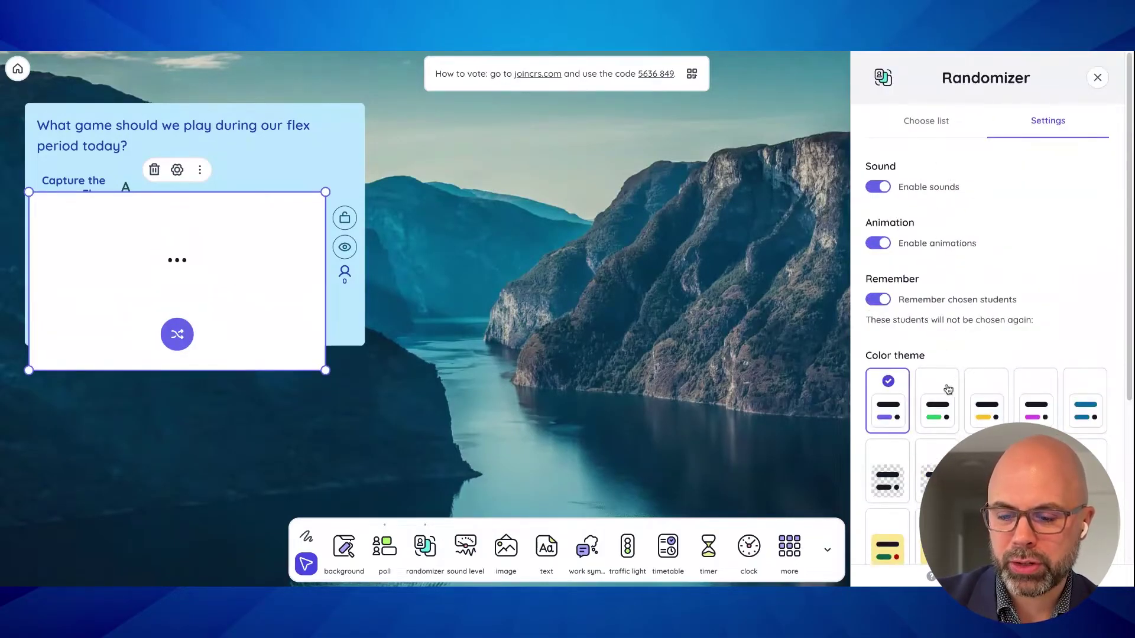
pyautogui.scroll(-1, 952, 414)
pyautogui.scroll(-3, 953, 421)
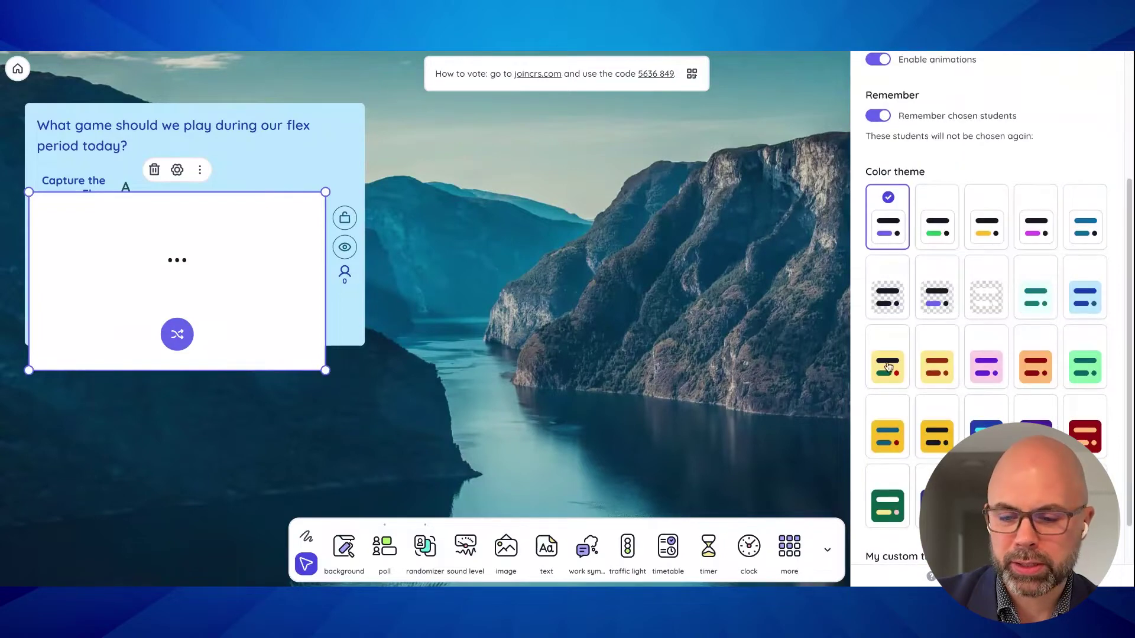
pyautogui.click(1085, 301)
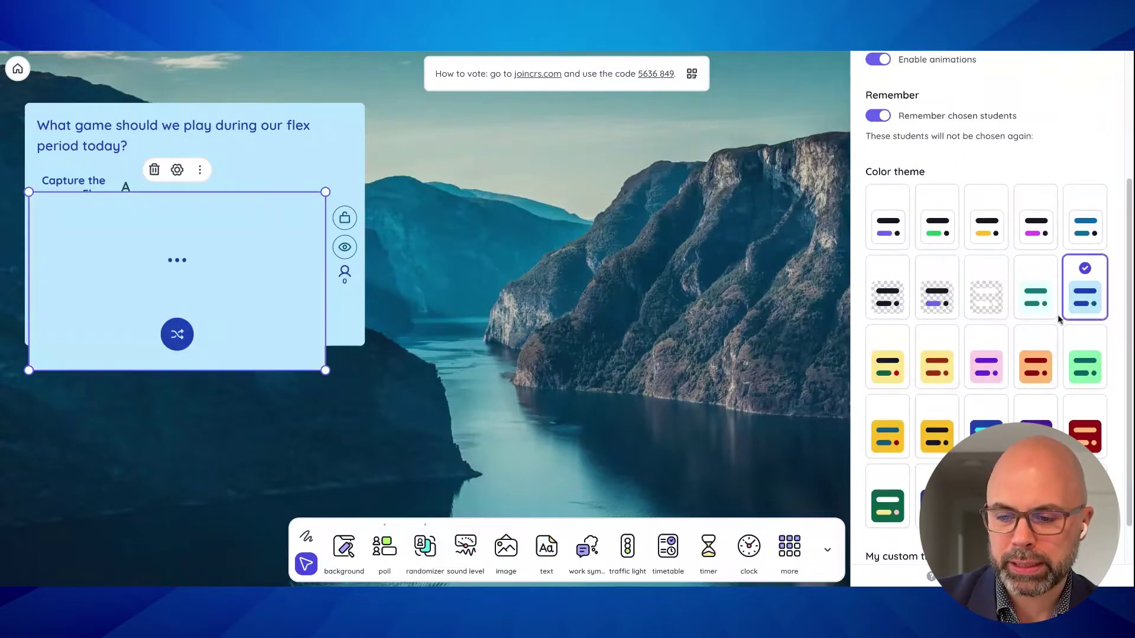
pyautogui.click(1080, 375)
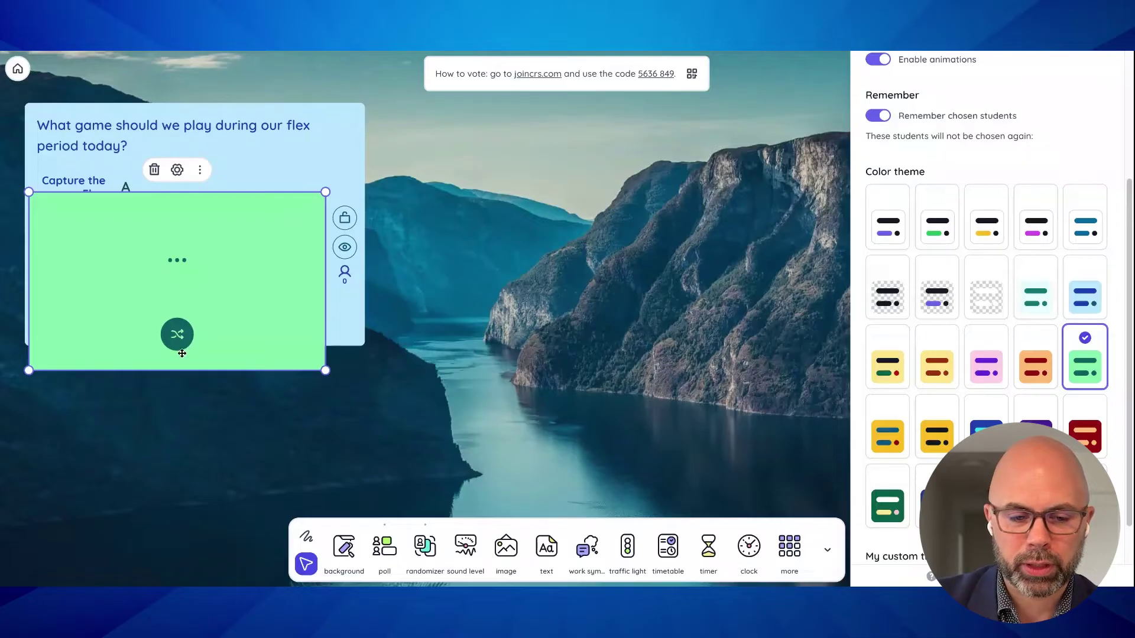
pyautogui.click(179, 347)
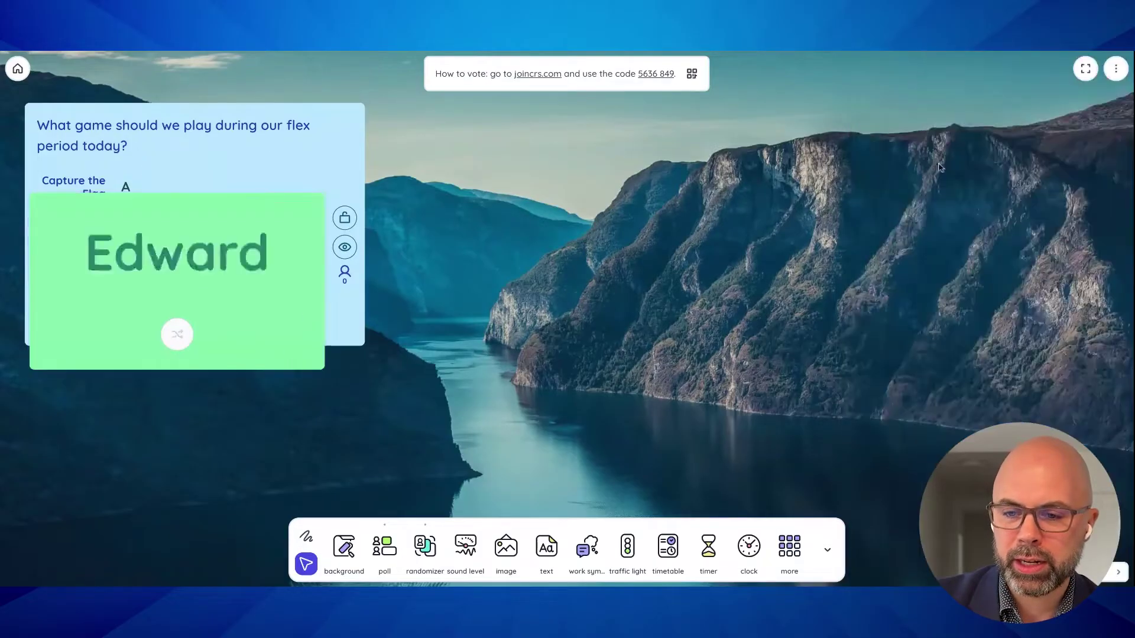
# Step: Move the randomizer card to the top-right corner, draw two more names, and reshape it narrower and taller
pyautogui.moveTo(85, 286); pyautogui.dragTo(981, 145)
pyautogui.click(967, 236)
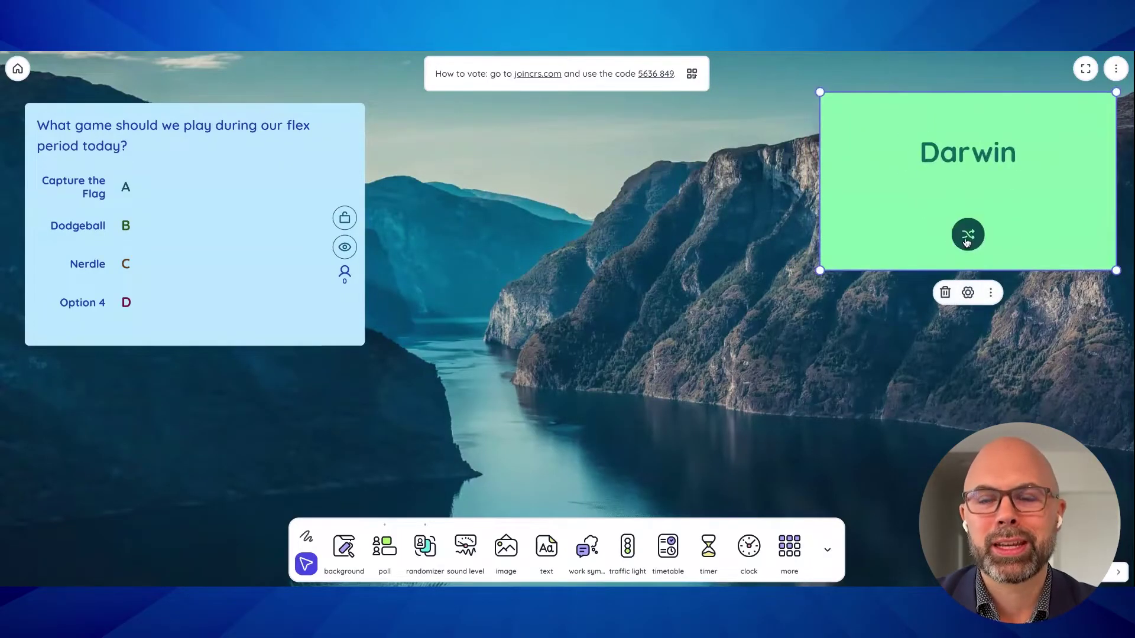
pyautogui.click(968, 237)
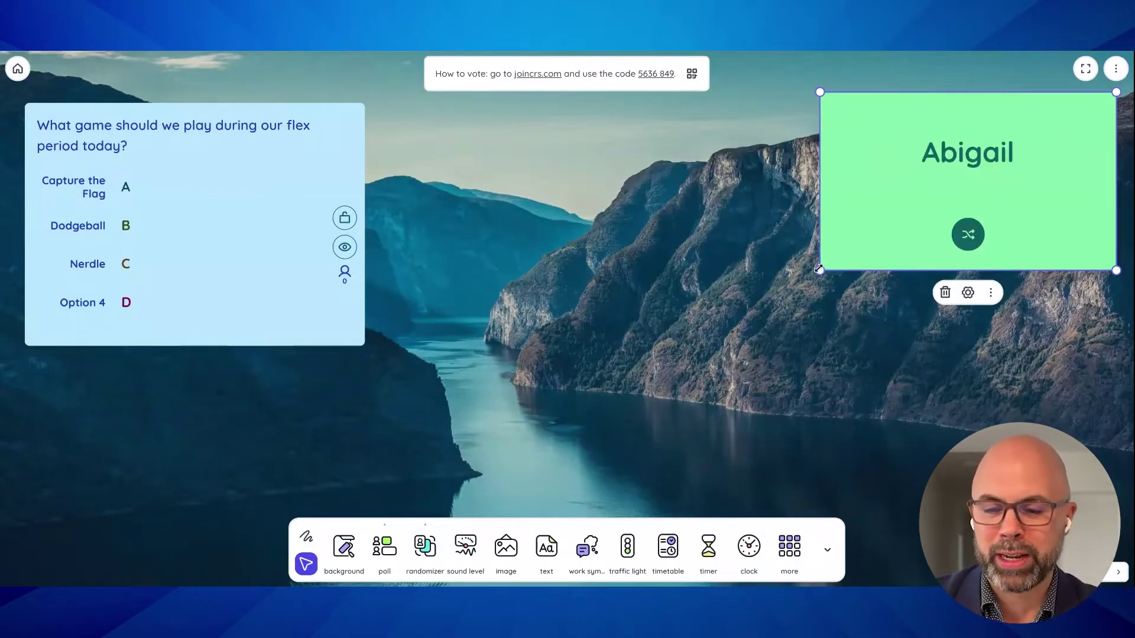
pyautogui.moveTo(818, 269); pyautogui.dragTo(919, 288)
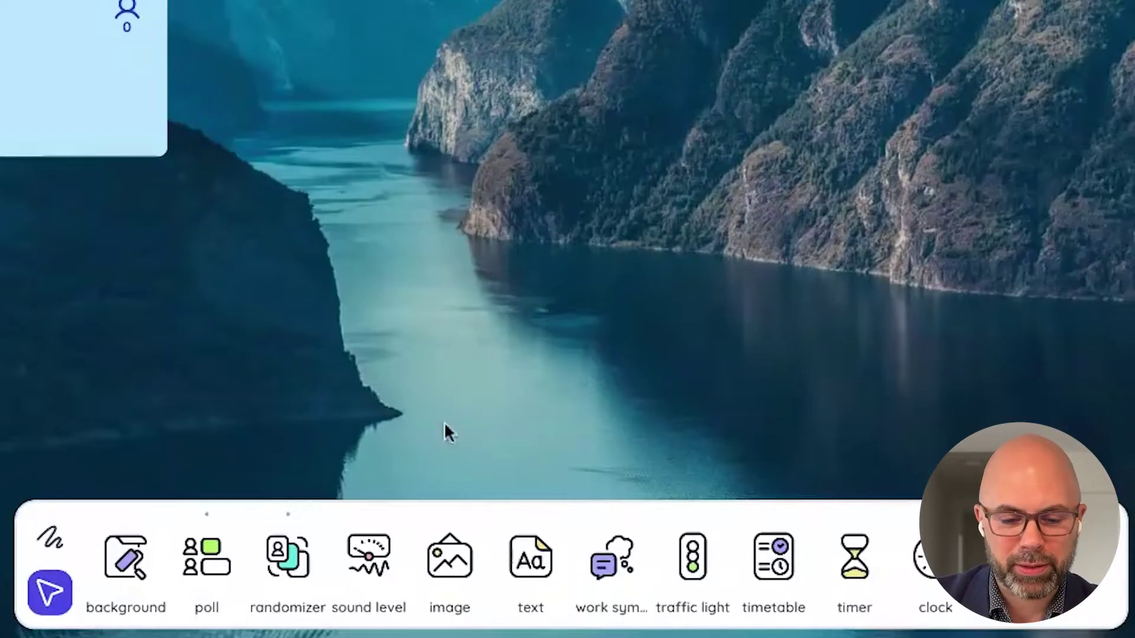
# Step: Place a sound level meter beneath the randomizer, keeping its Hotel bell alert sound
pyautogui.click(369, 553)
pyautogui.moveTo(372, 197); pyautogui.dragTo(805, 153)
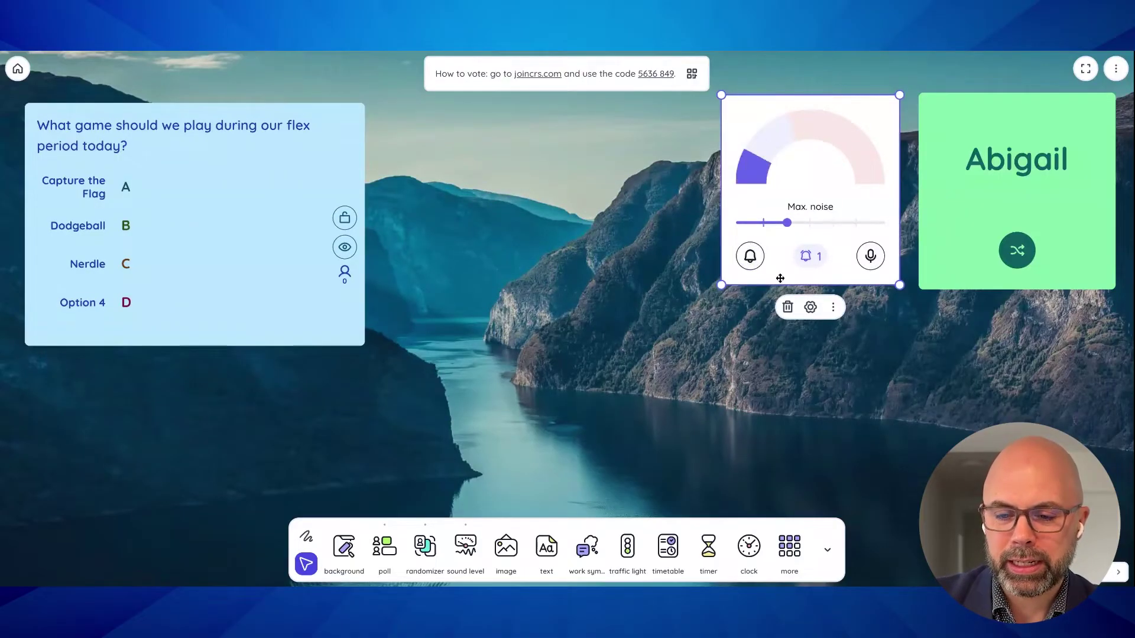
pyautogui.click(810, 308)
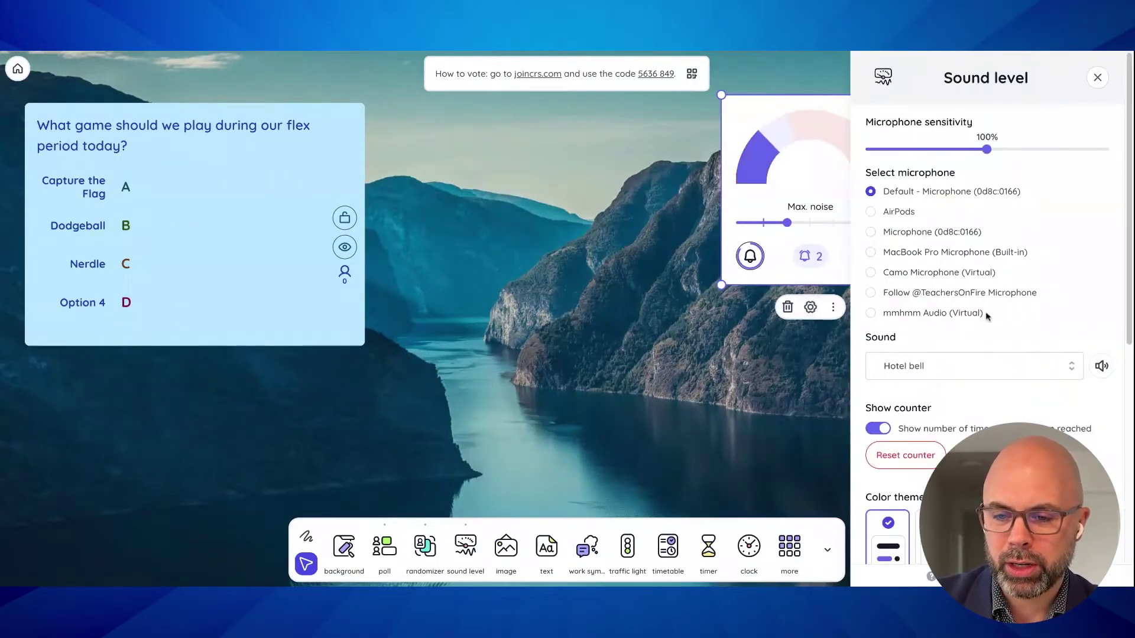
pyautogui.scroll(-2, 1074, 286)
pyautogui.click(1074, 286)
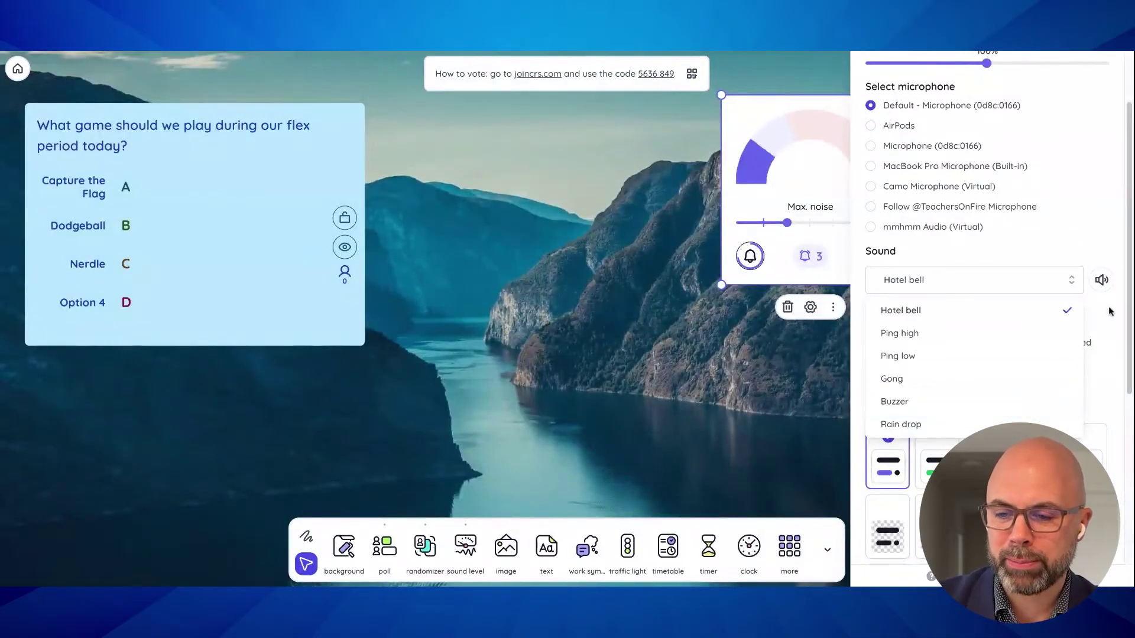
pyautogui.click(769, 354)
pyautogui.scroll(-6, 987, 296)
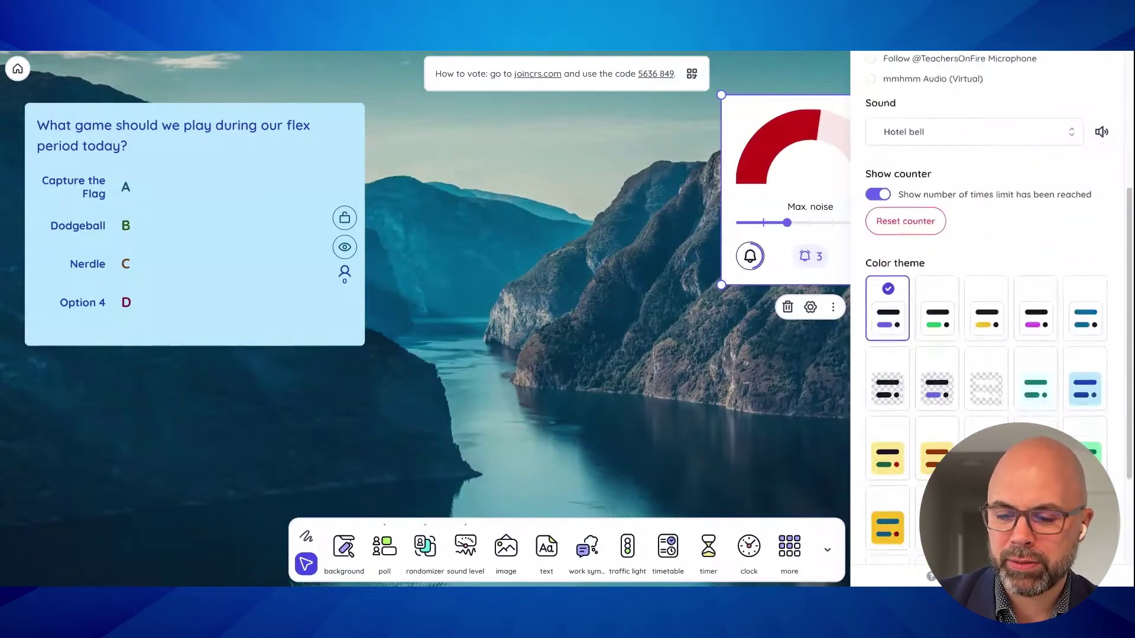
pyautogui.scroll(9, 988, 296)
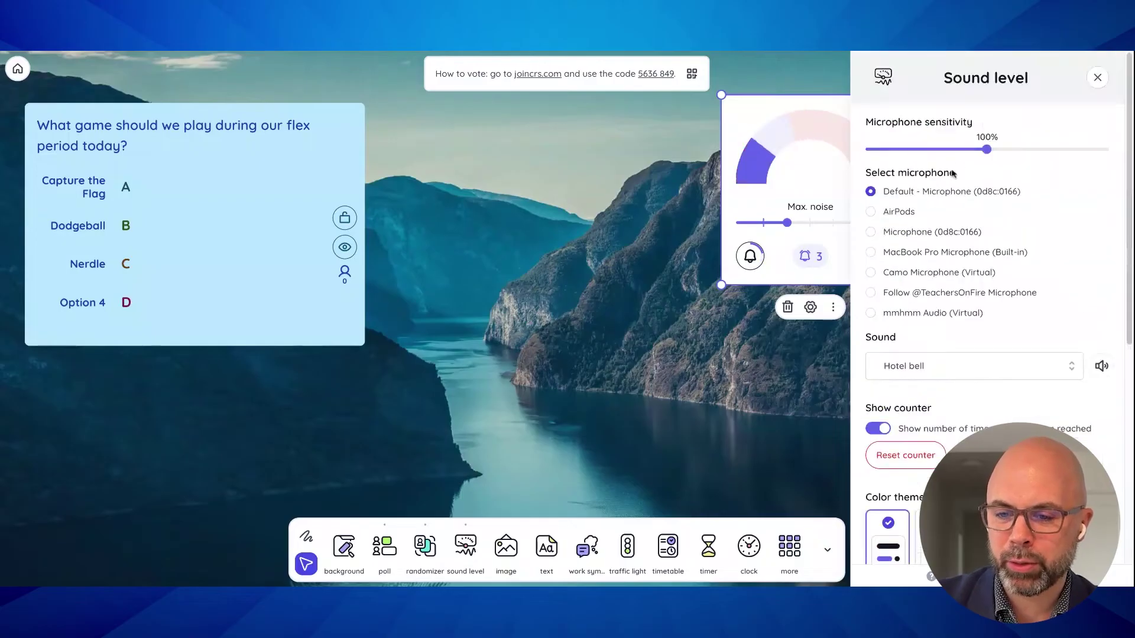
pyautogui.click(1097, 77)
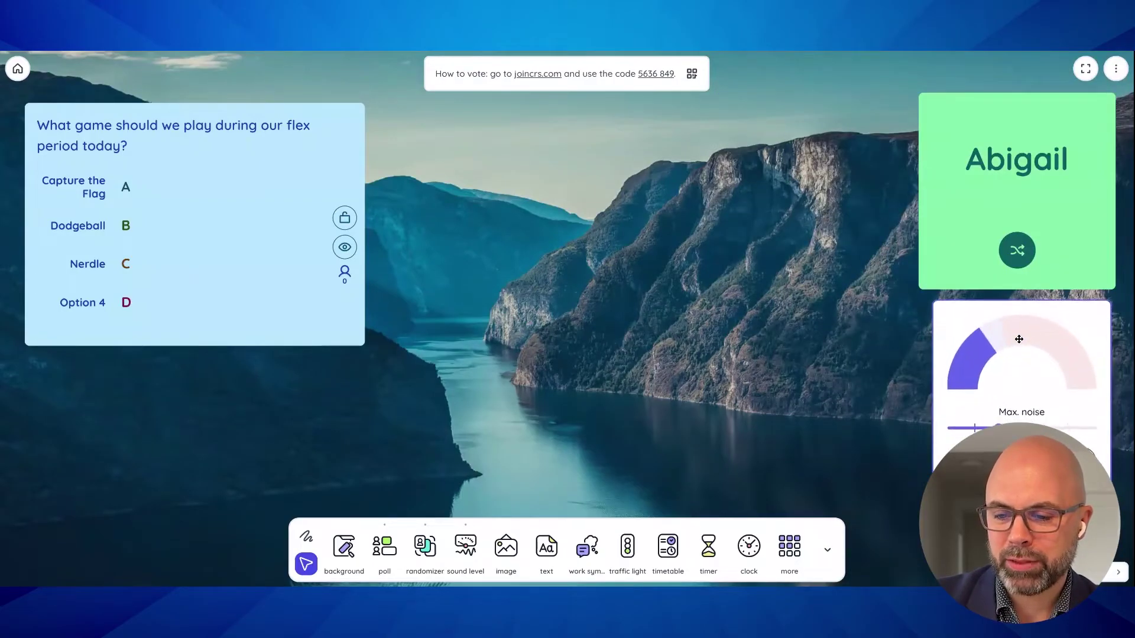
pyautogui.click(1022, 346)
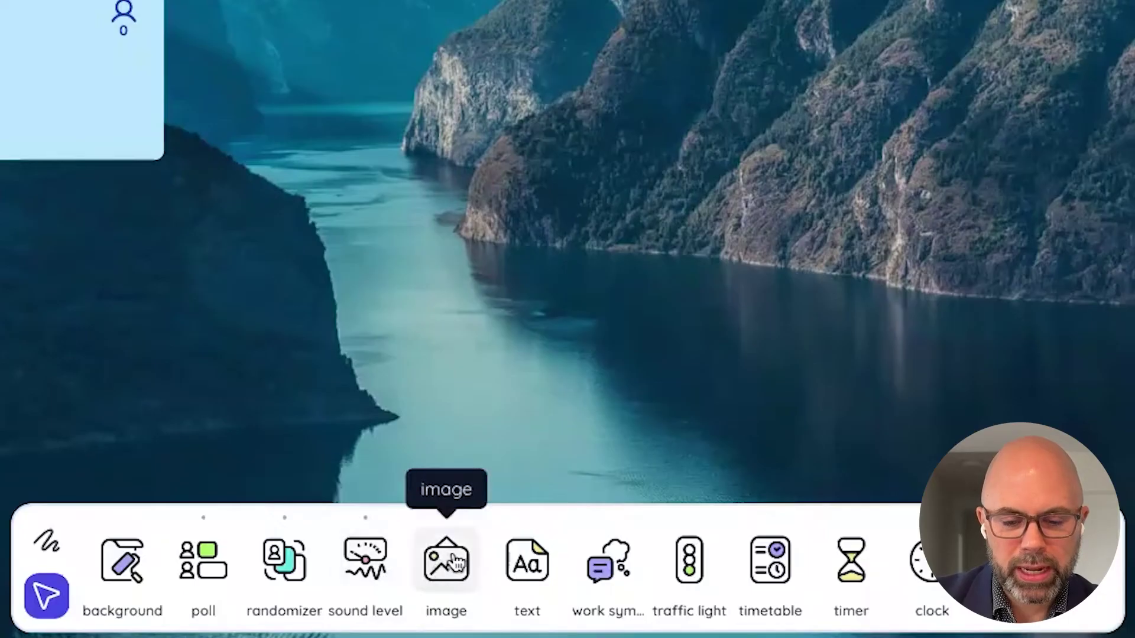
# Step: Delete the sound level meter and add an image widget showing the uploaded Learning Map sheet
pyautogui.click(505, 546)
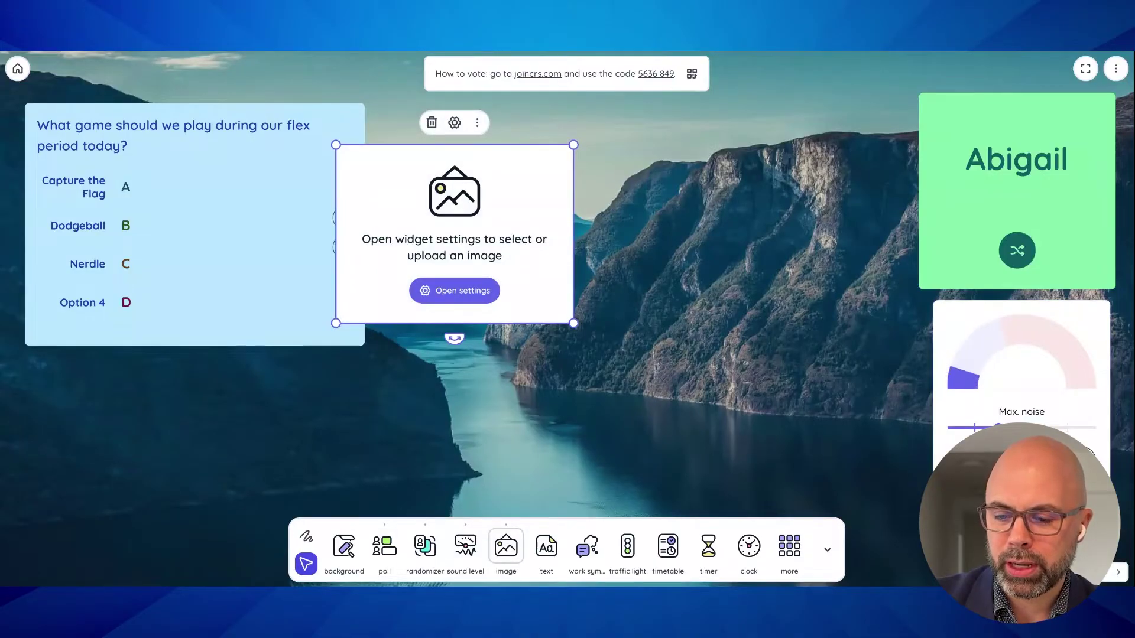
pyautogui.click(1063, 332)
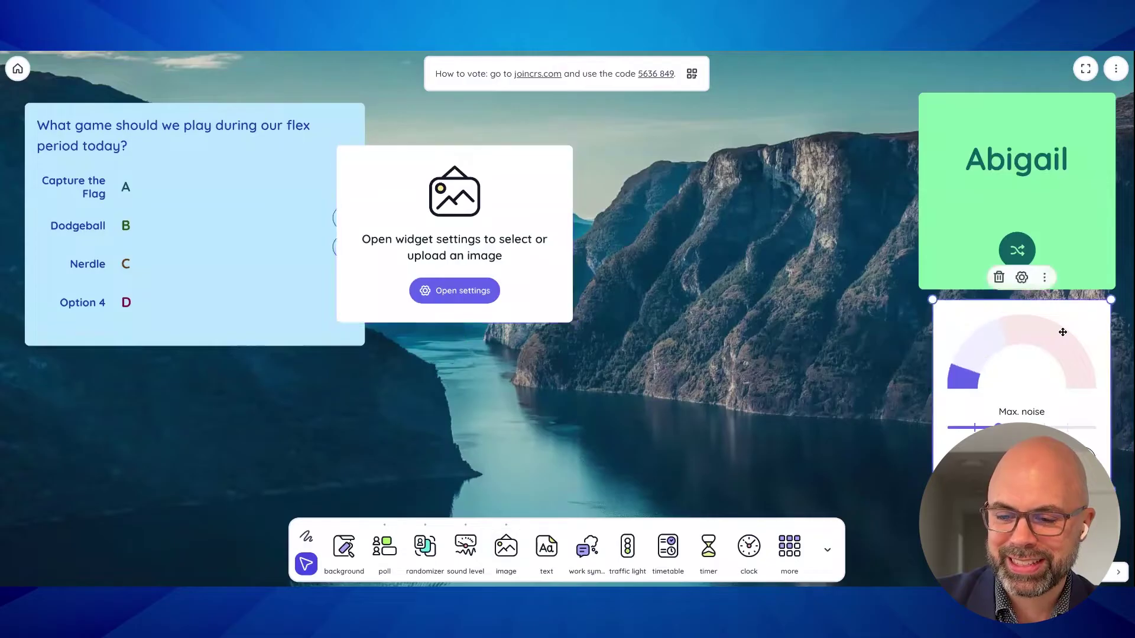
pyautogui.press('Delete')
pyautogui.click(448, 296)
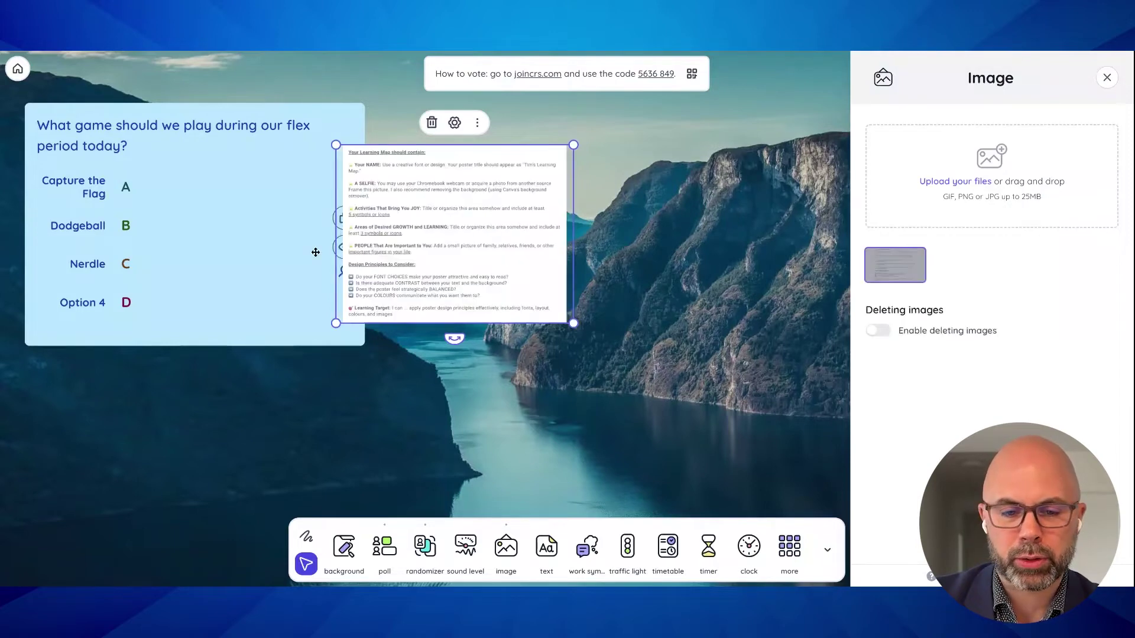
pyautogui.click(1105, 80)
# Step: Enlarge the Learning Map sheet, shrink the poll, and reposition the sheet
pyautogui.moveTo(568, 318); pyautogui.dragTo(798, 421)
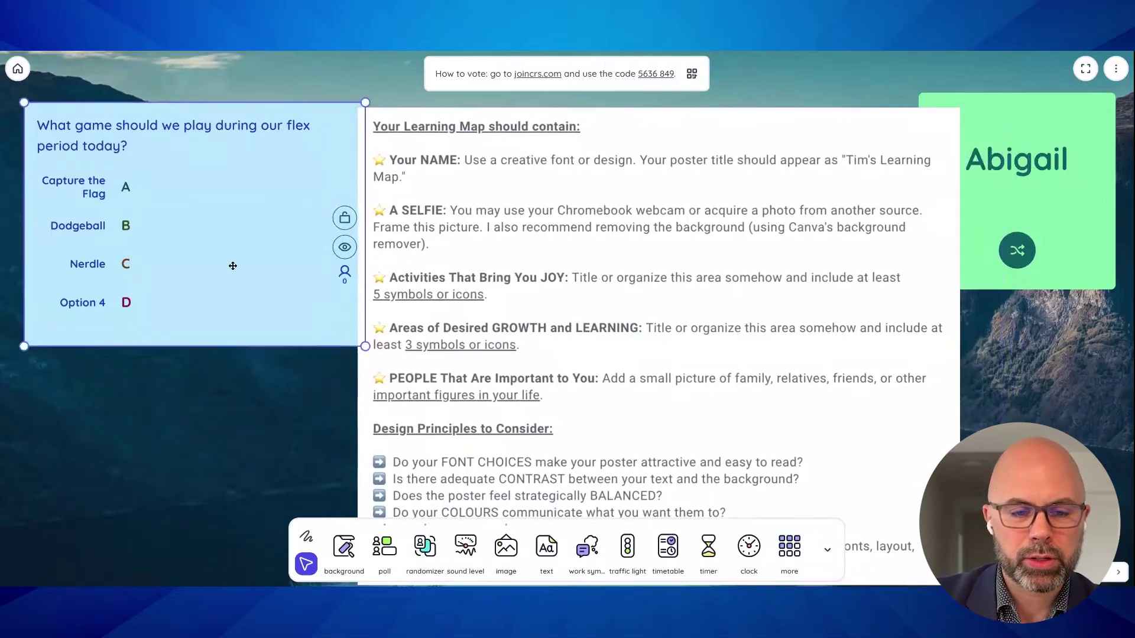
pyautogui.click(278, 284)
pyautogui.moveTo(362, 342); pyautogui.dragTo(284, 269)
pyautogui.click(474, 256)
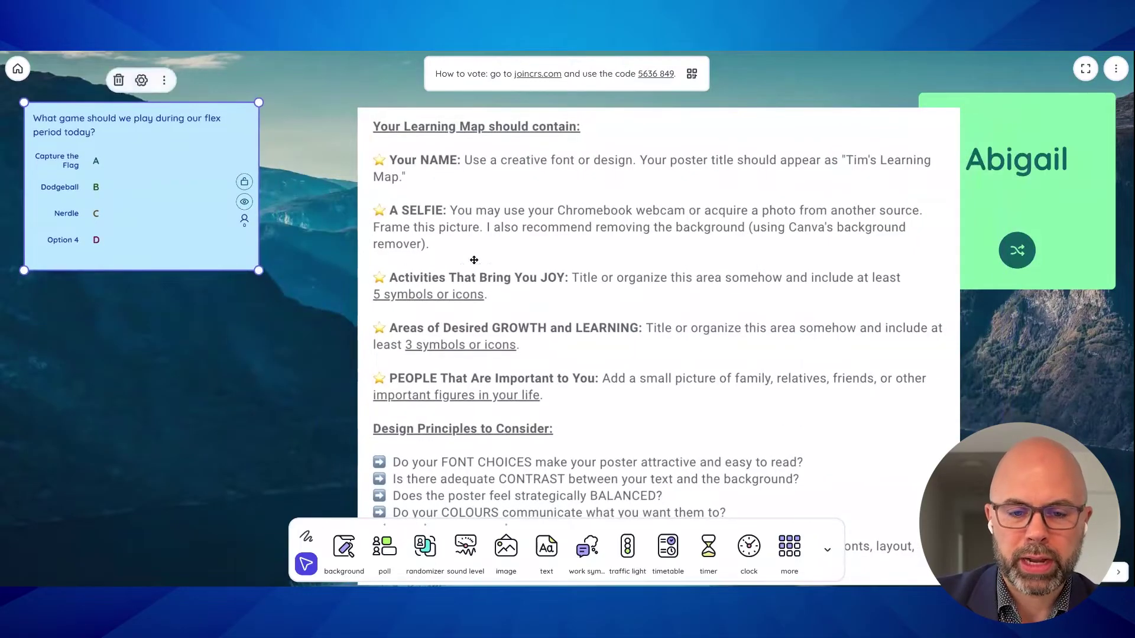
pyautogui.moveTo(454, 240); pyautogui.dragTo(548, 268)
# Step: Nudge the name picker down, tuck the Learning Map sheet lower left, and add a second image widget
pyautogui.moveTo(924, 185); pyautogui.dragTo(925, 235)
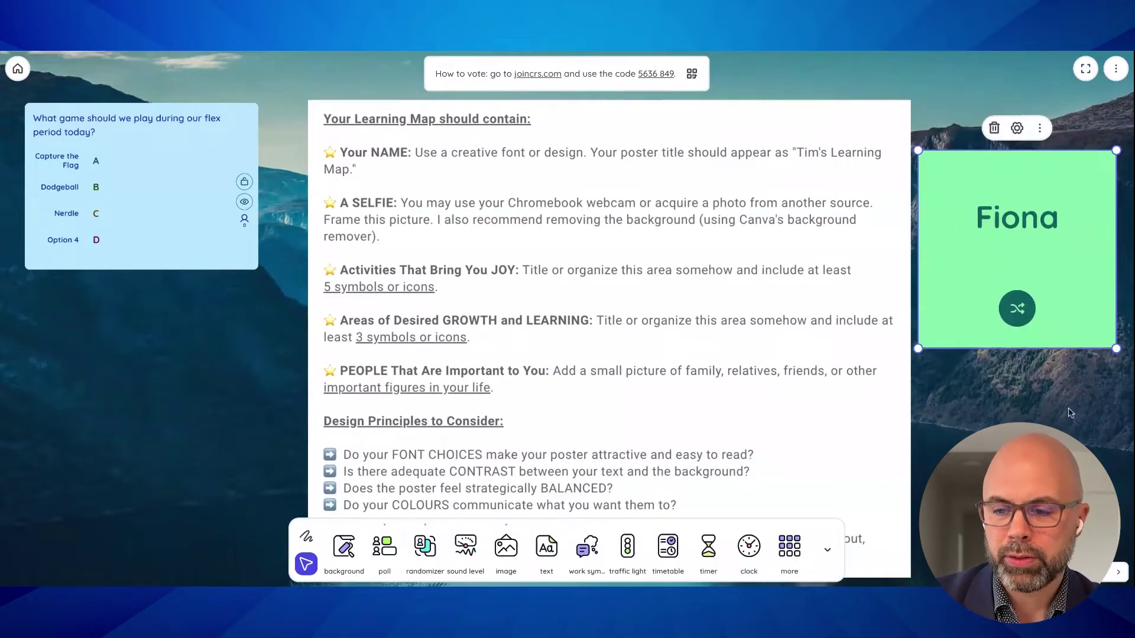
pyautogui.moveTo(819, 230); pyautogui.dragTo(767, 261)
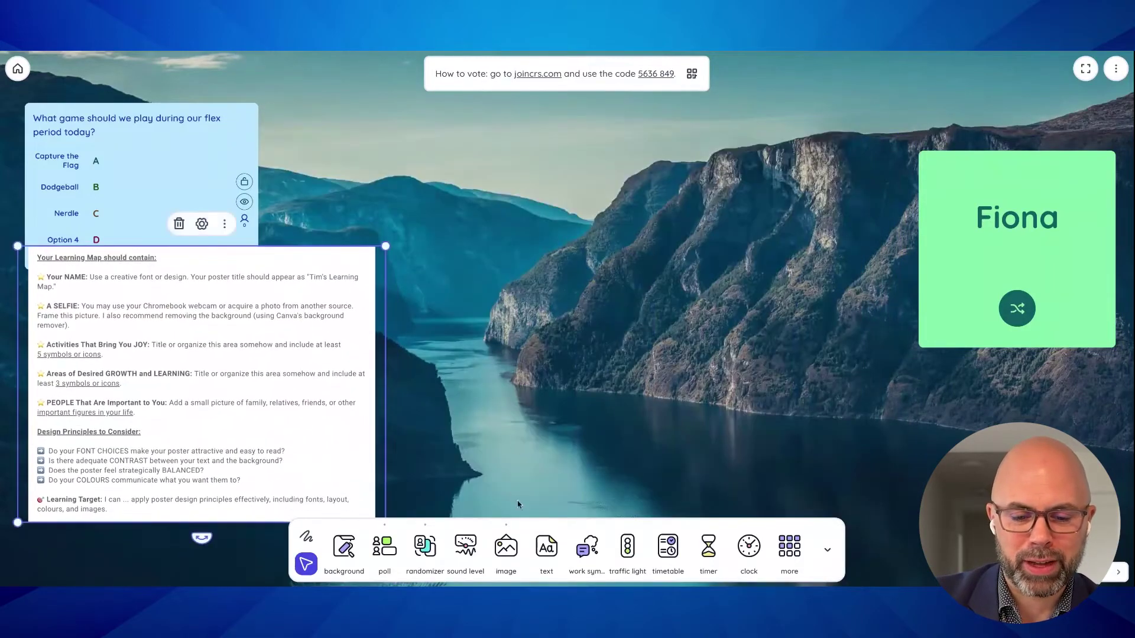
pyautogui.click(506, 546)
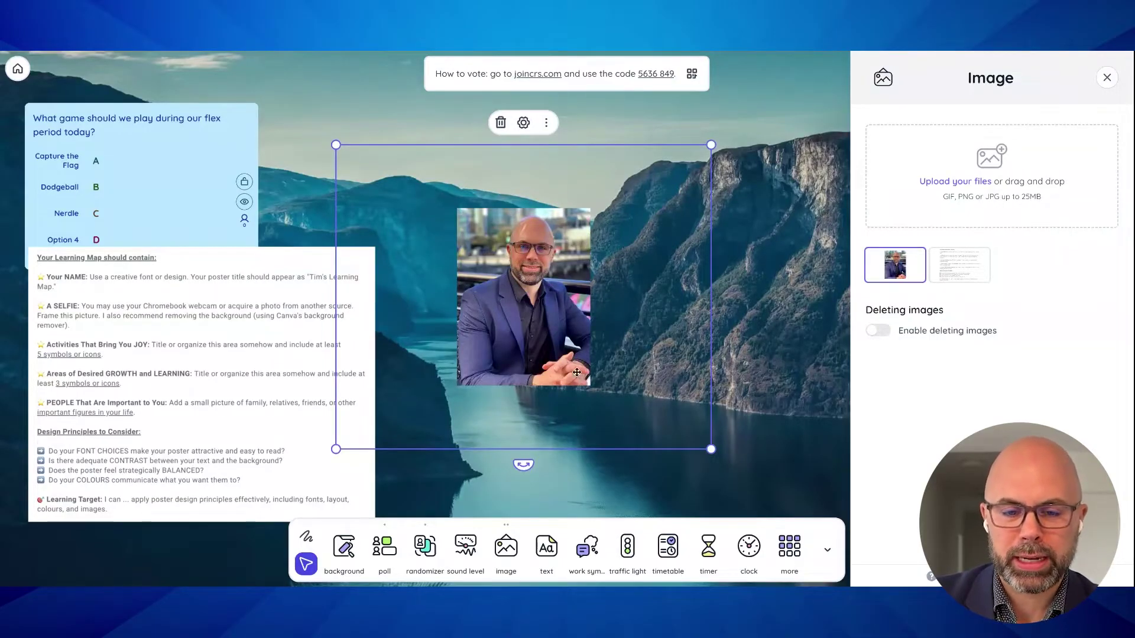
# Step: Enlarge the portrait photo widget and move it to the lower right
pyautogui.moveTo(711, 450); pyautogui.dragTo(957, 615)
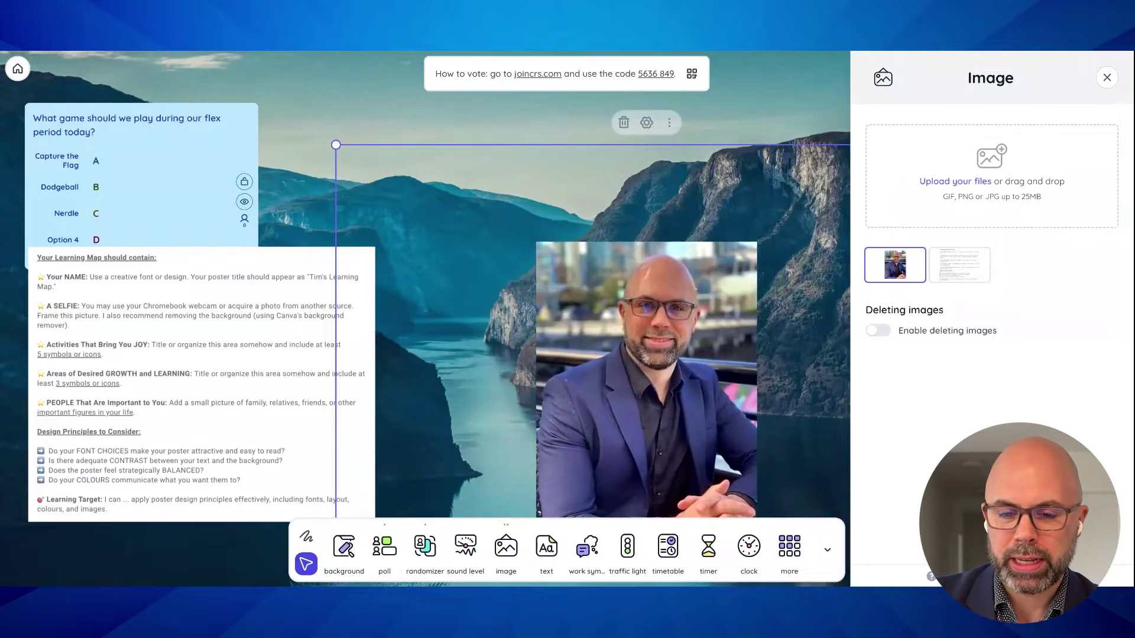
pyautogui.click(1108, 77)
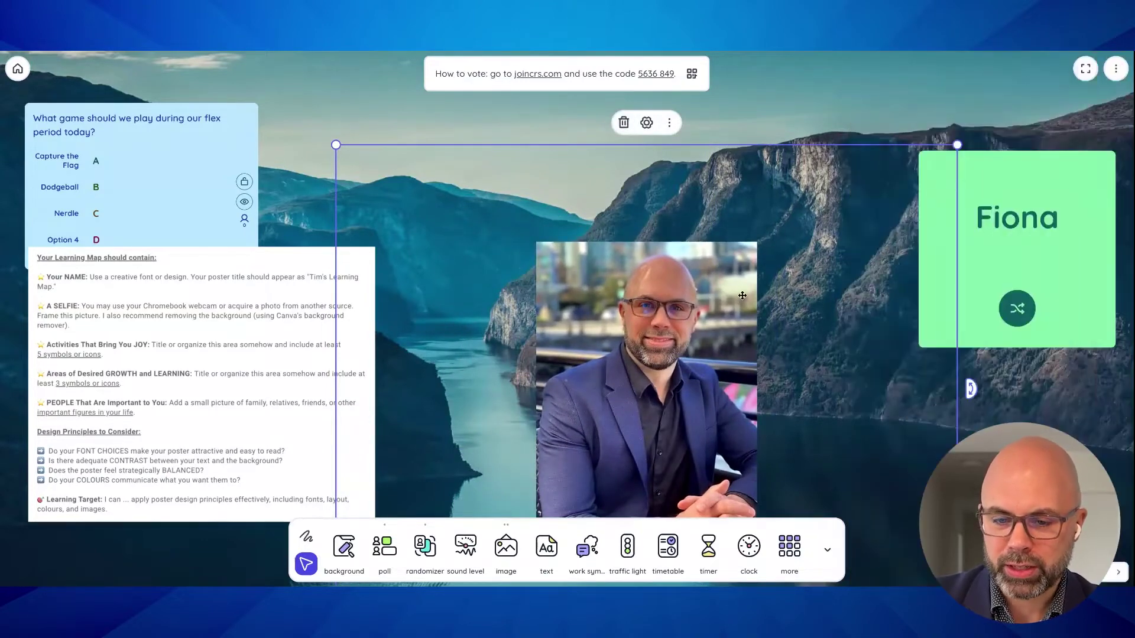
pyautogui.moveTo(652, 346); pyautogui.dragTo(1062, 409)
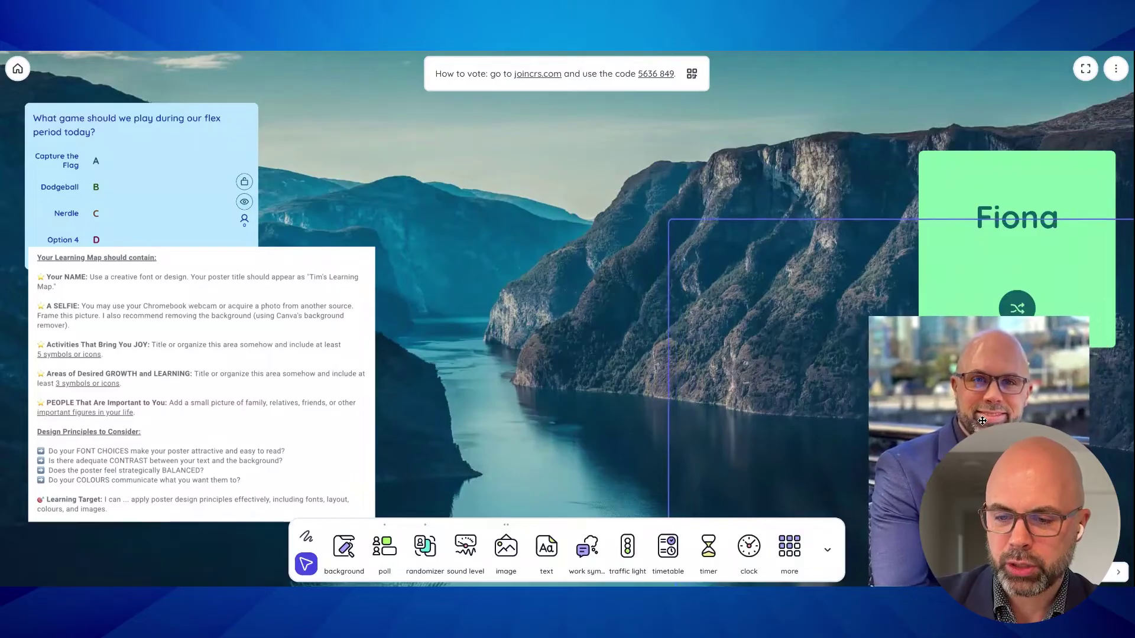
# Step: Move the name picker to the top-right corner, centre the Learning Map sheet, and add a text box
pyautogui.moveTo(992, 162); pyautogui.dragTo(993, 74)
pyautogui.moveTo(317, 344); pyautogui.dragTo(504, 291)
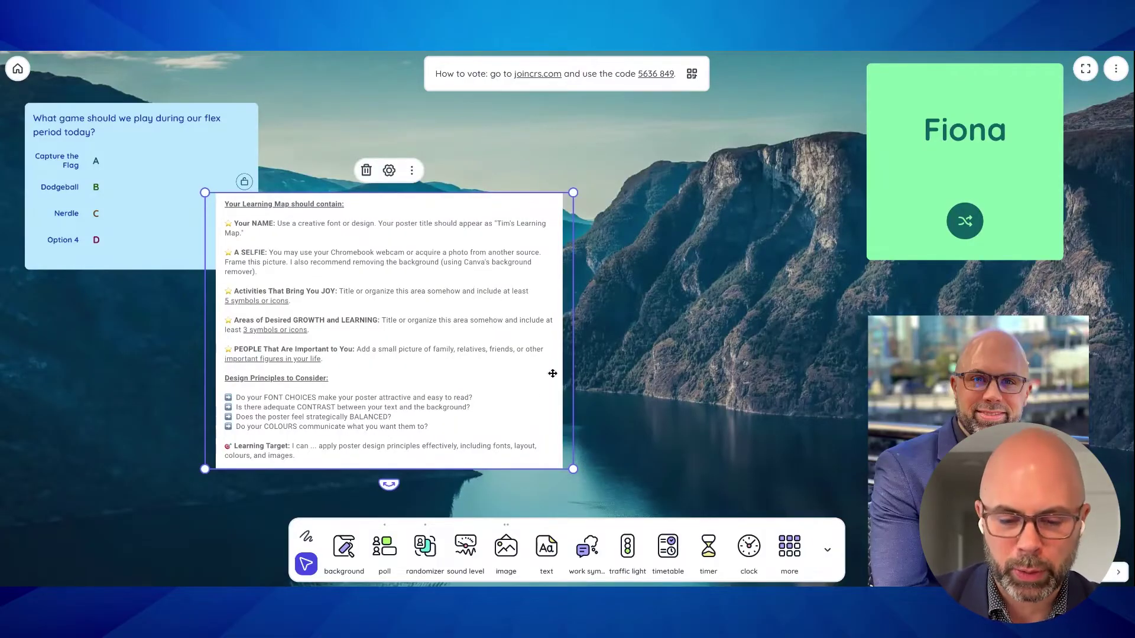
pyautogui.click(547, 546)
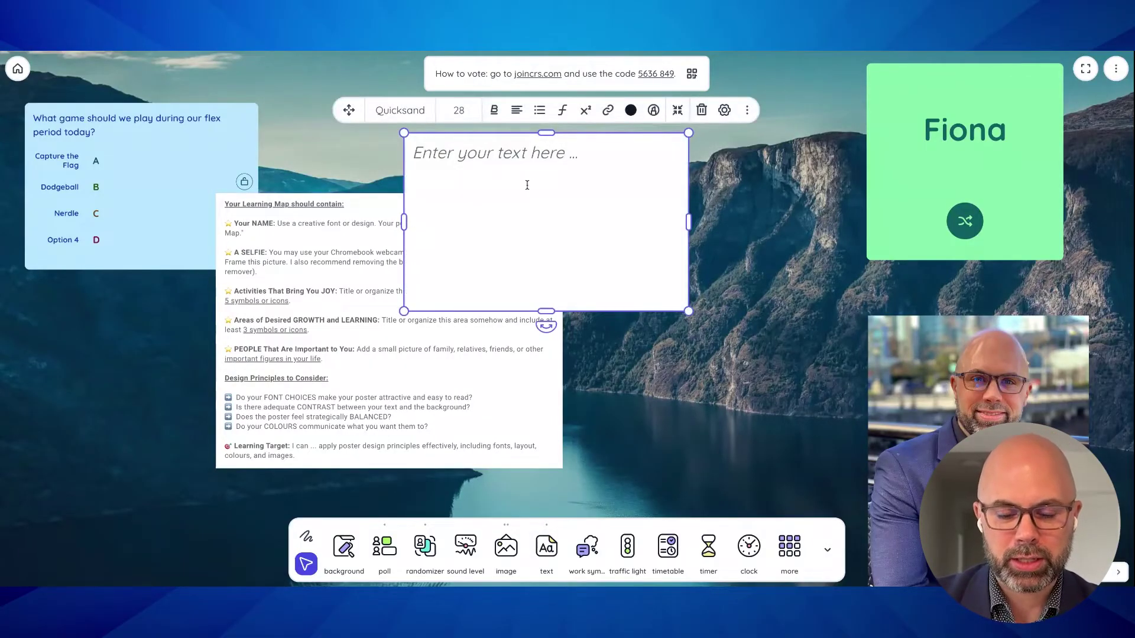
# Step: Write 'Good morning, students. I'm SO glad you're here!' in large yellow lettering
pyautogui.write('Good')
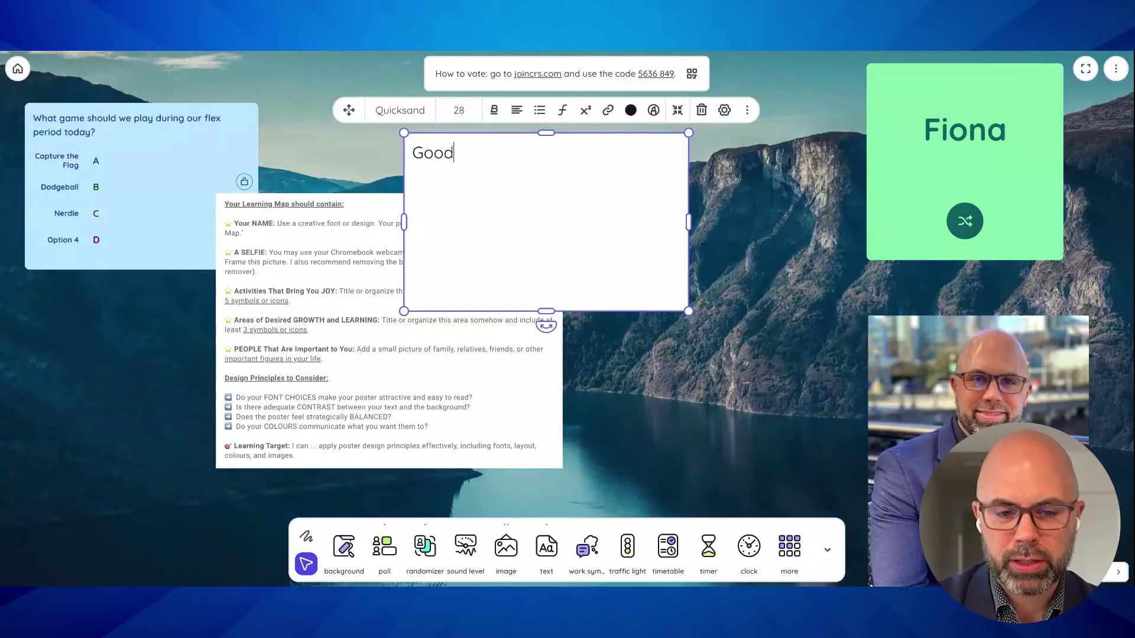
pyautogui.write(" morning, students. I'm S")
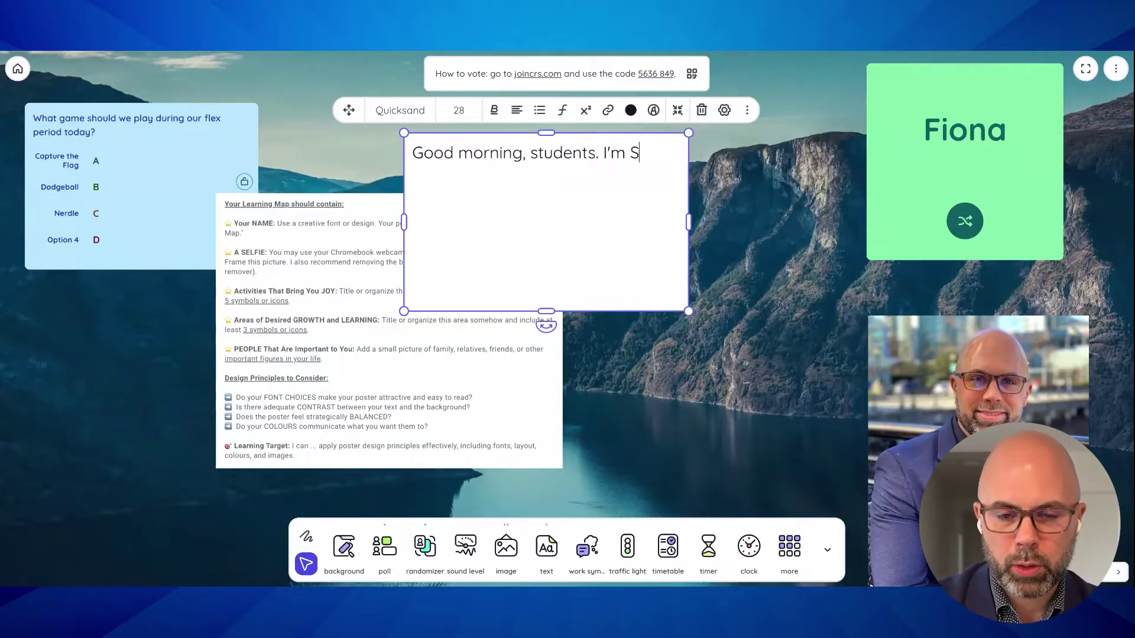
pyautogui.write("O glad you're here!")
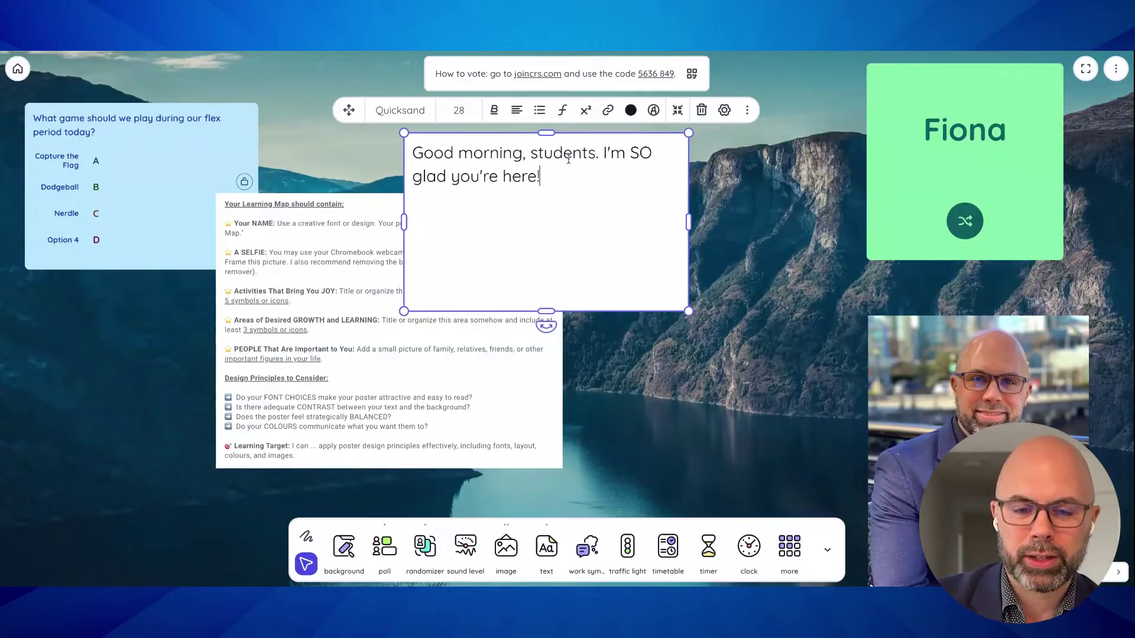
pyautogui.moveTo(689, 311); pyautogui.dragTo(778, 366)
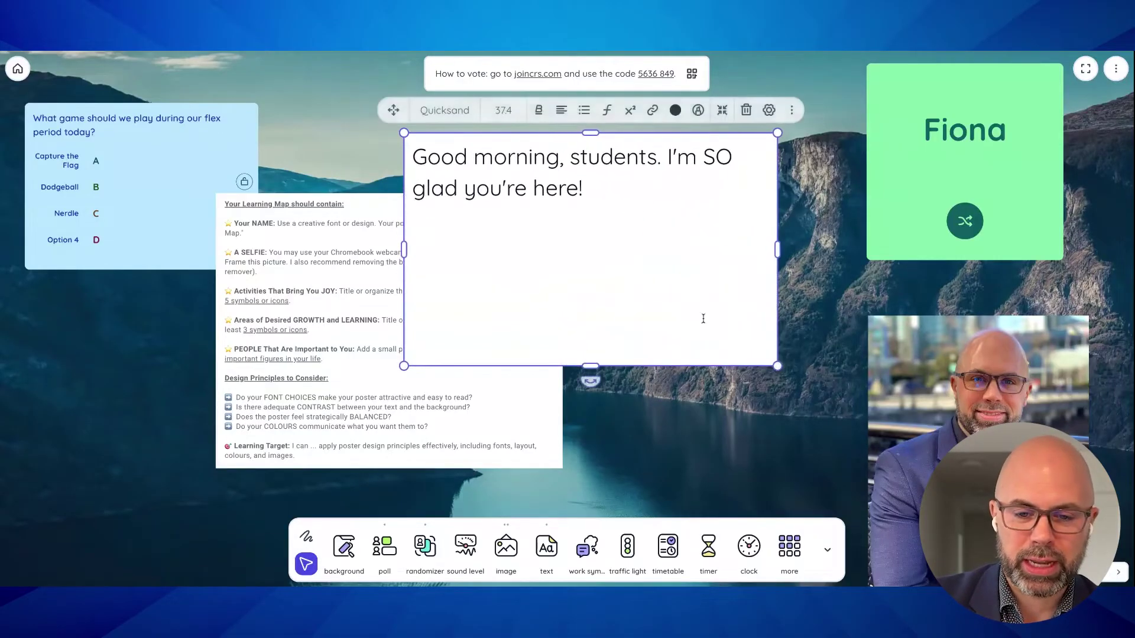
pyautogui.click(675, 110)
pyautogui.click(750, 145)
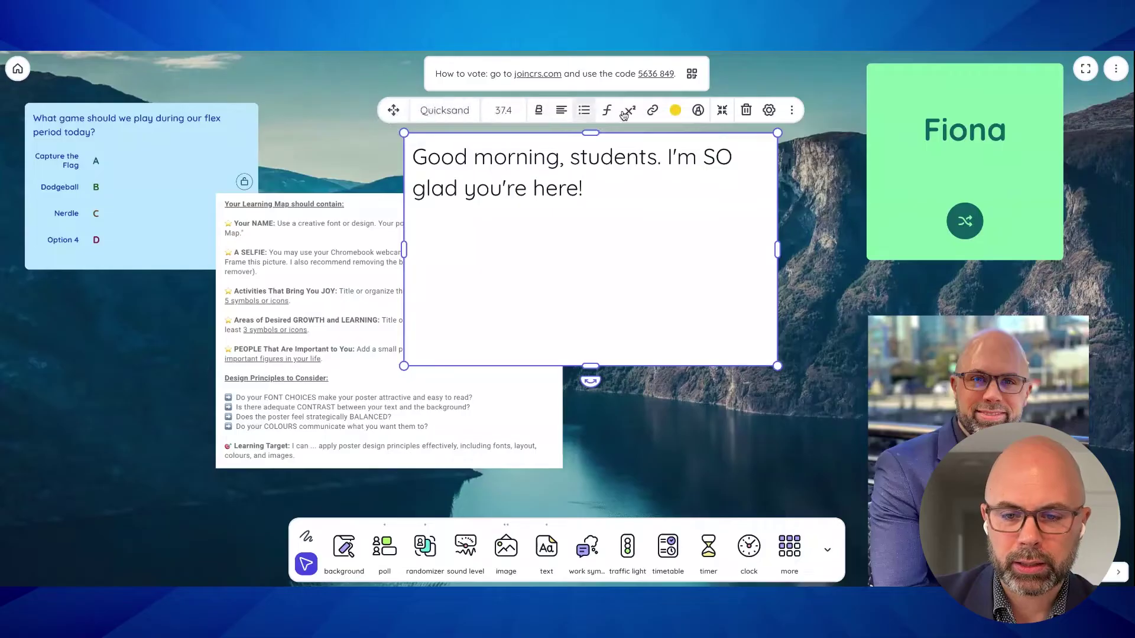
# Step: Give the welcome note the pink colour theme with purple text
pyautogui.click(770, 110)
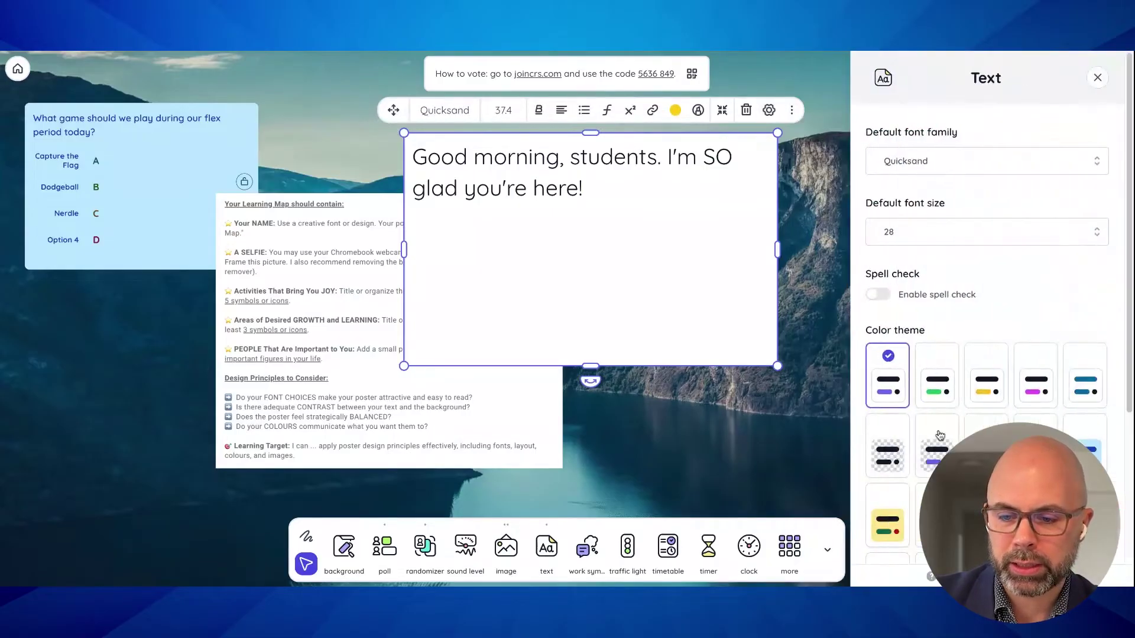
pyautogui.click(887, 523)
pyautogui.click(937, 523)
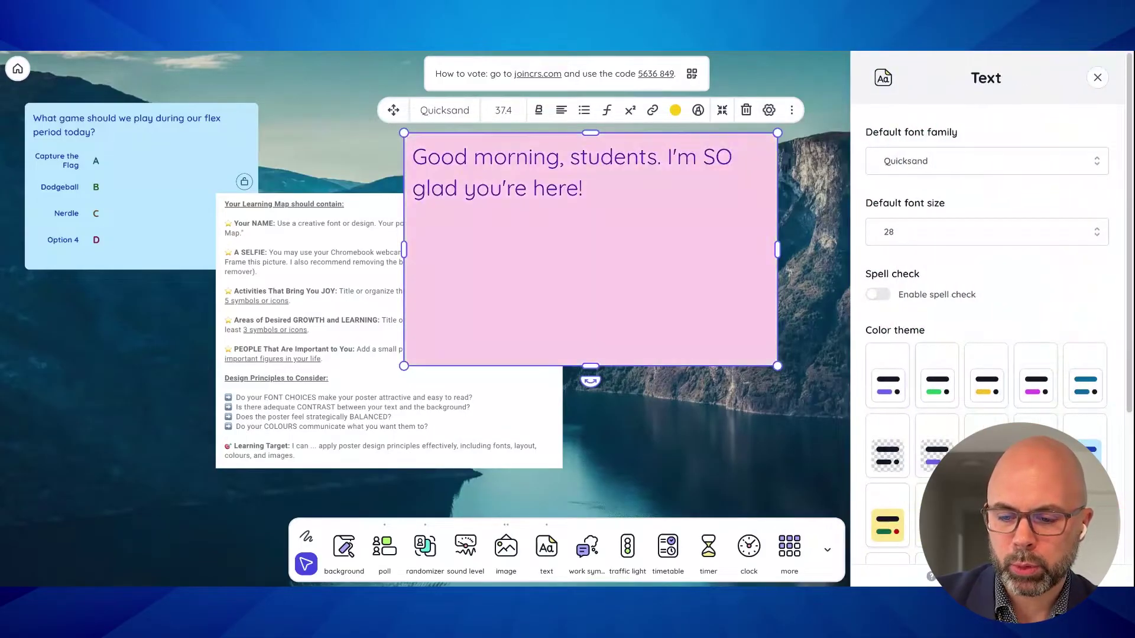
pyautogui.click(747, 435)
# Step: Move the note to the lower left, shrink it so the text rewraps, and shift the Learning Map right
pyautogui.moveTo(713, 212); pyautogui.dragTo(335, 368)
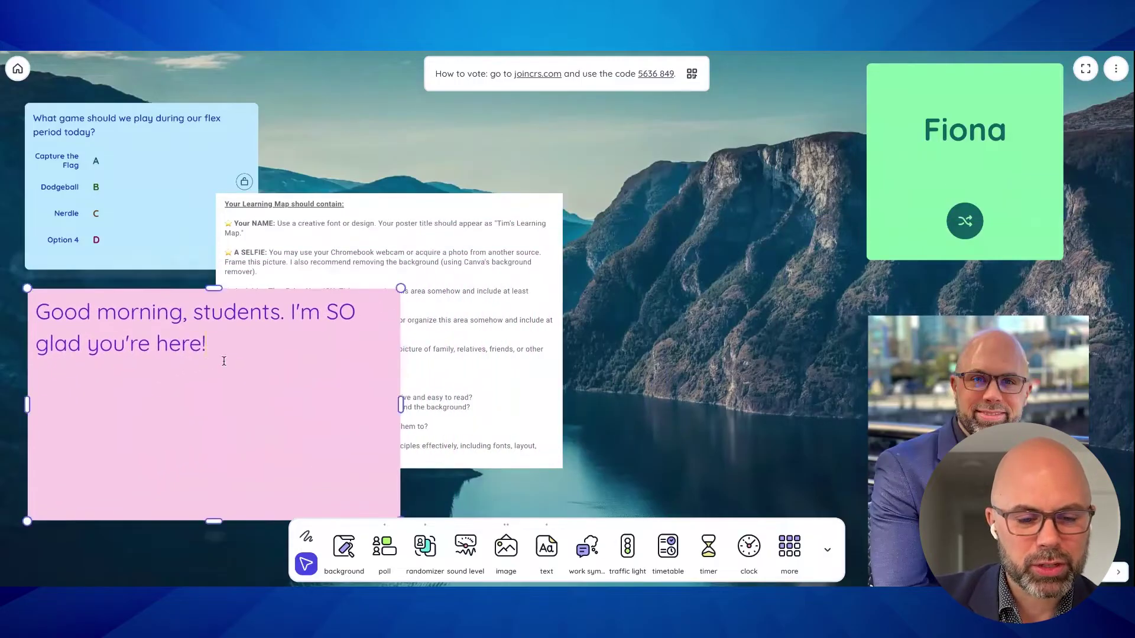
pyautogui.moveTo(397, 402); pyautogui.dragTo(253, 404)
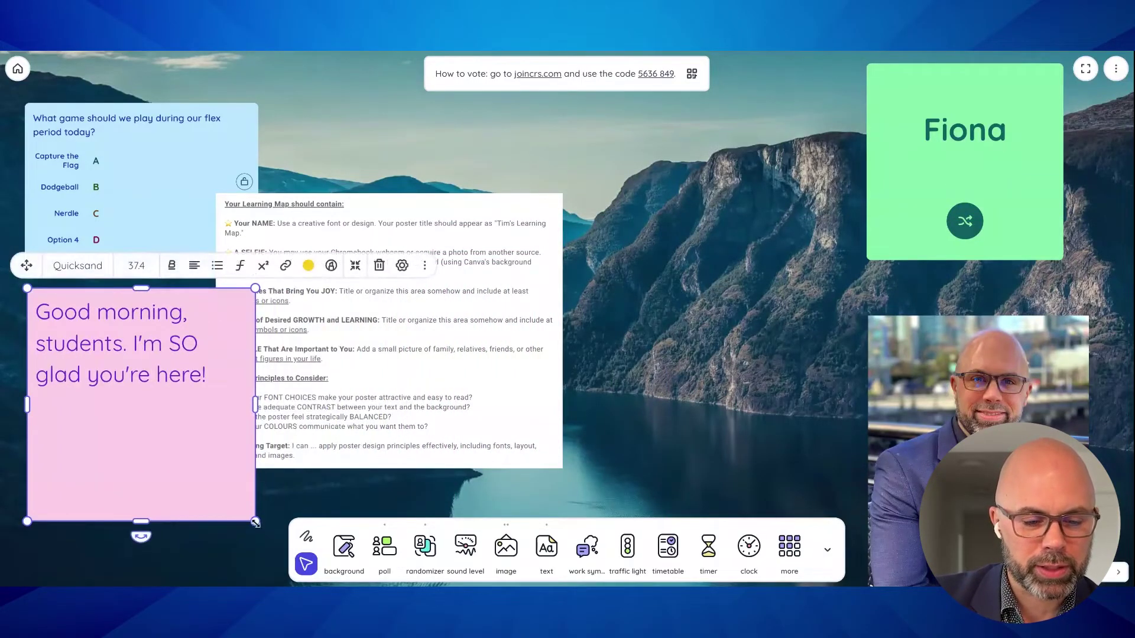
pyautogui.moveTo(255, 522); pyautogui.dragTo(159, 420)
pyautogui.moveTo(403, 318); pyautogui.dragTo(471, 230)
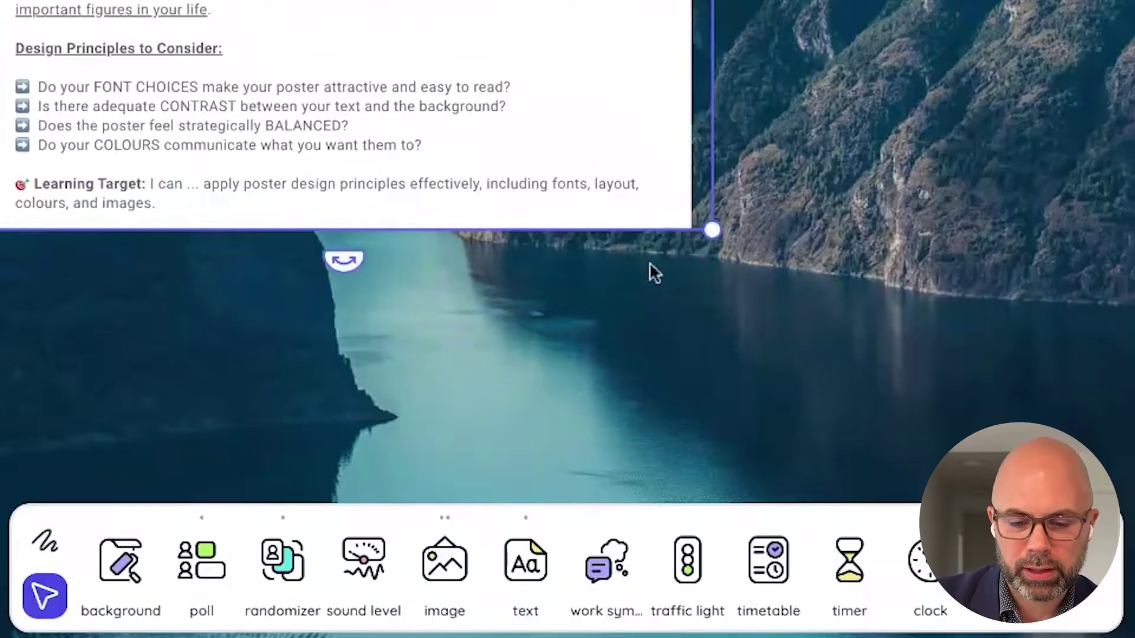
# Step: Add a work symbol card beside the Learning Map sheet showing an enlarged 'work together' symbol
pyautogui.click(588, 601)
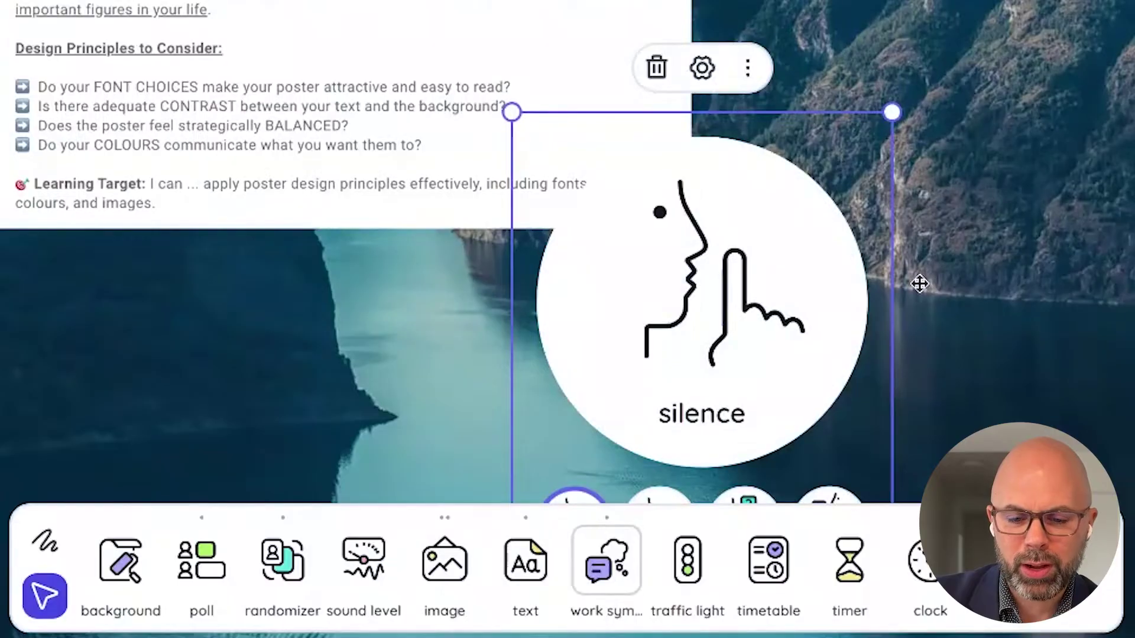
pyautogui.moveTo(818, 276); pyautogui.dragTo(1014, 0)
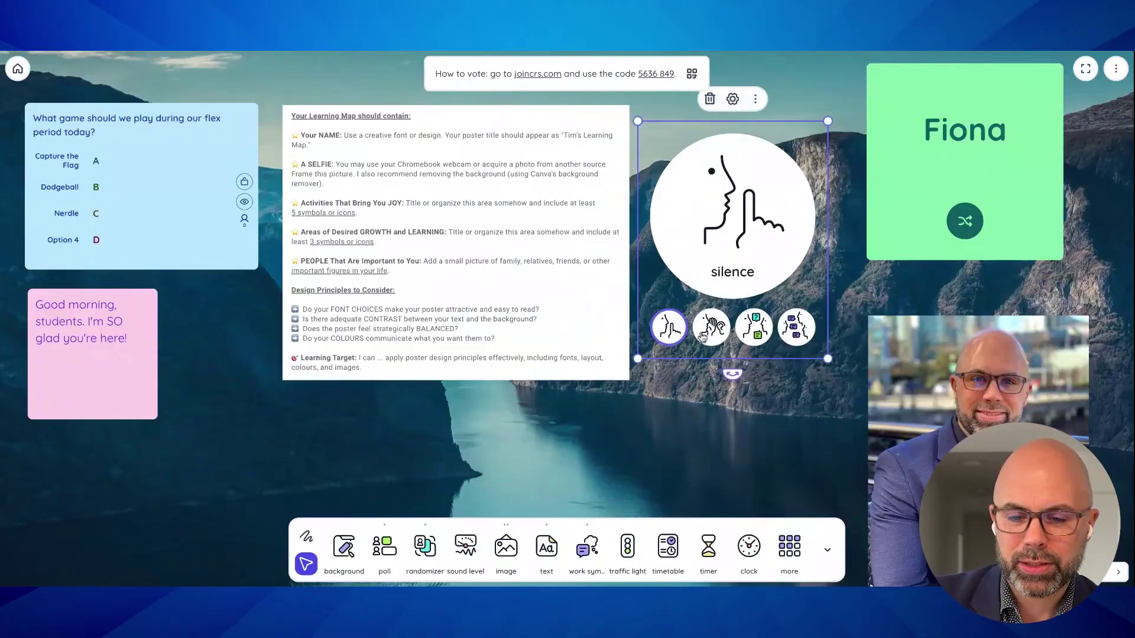
pyautogui.click(703, 336)
pyautogui.click(768, 336)
pyautogui.click(798, 334)
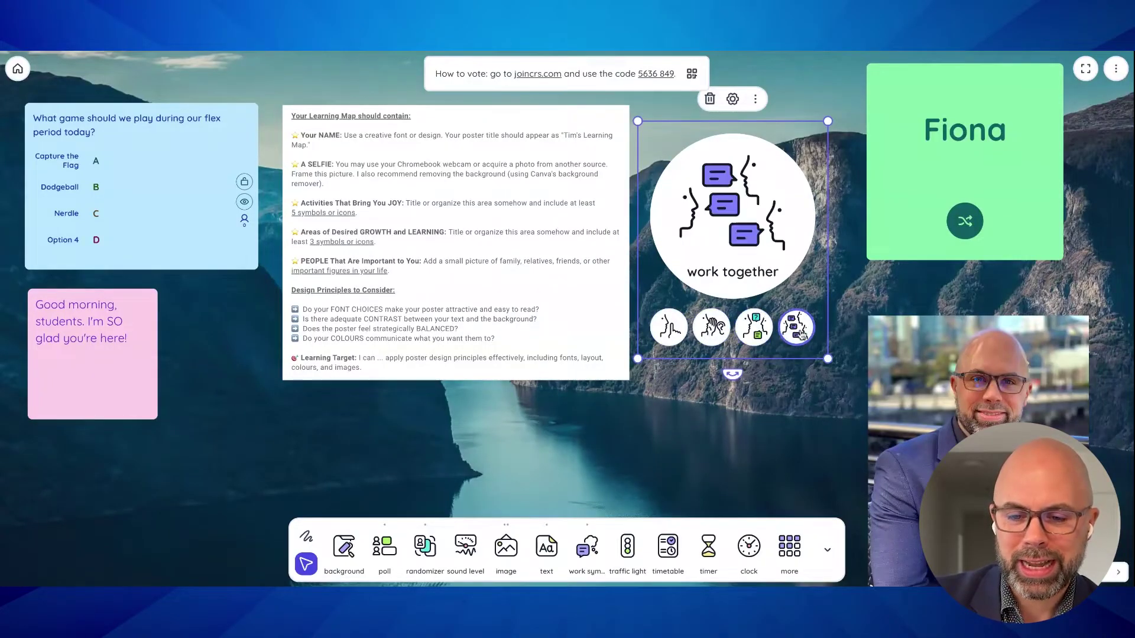
pyautogui.moveTo(636, 359); pyautogui.dragTo(378, 571)
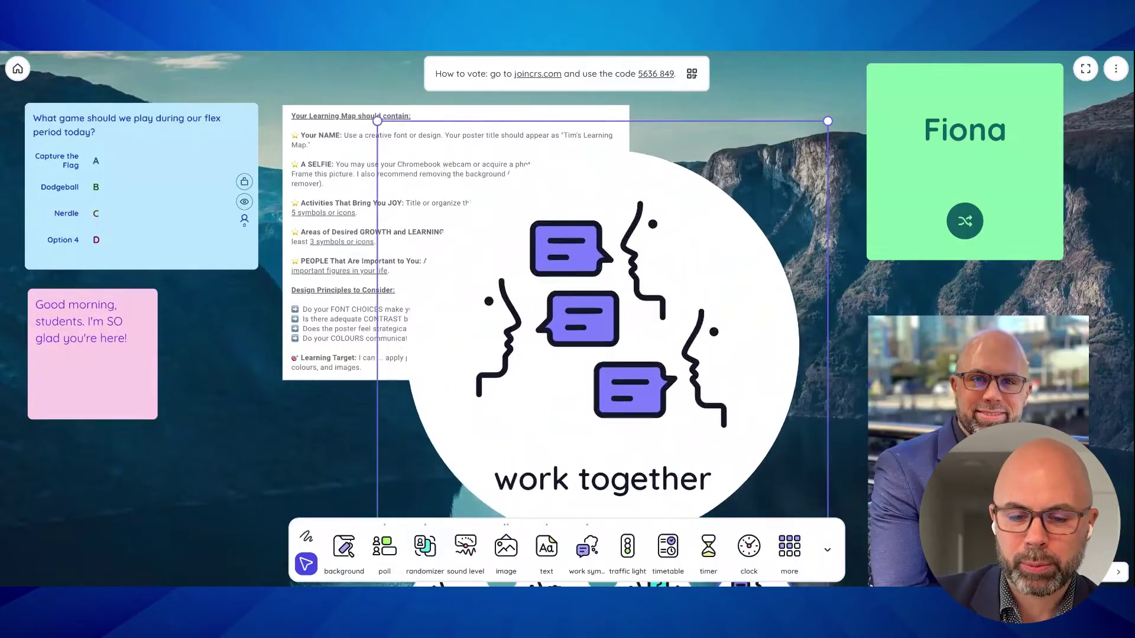
# Step: Delete the Learning Map sheet and shrink the work symbol card into the middle of the board
pyautogui.click(354, 145)
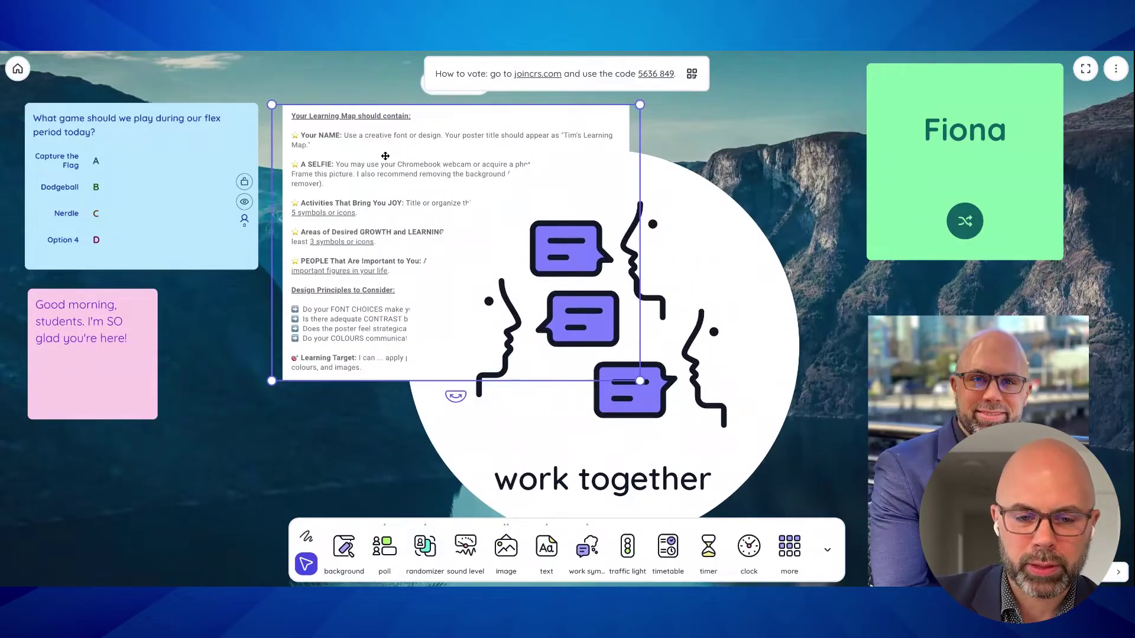
pyautogui.press('Delete')
pyautogui.click(514, 249)
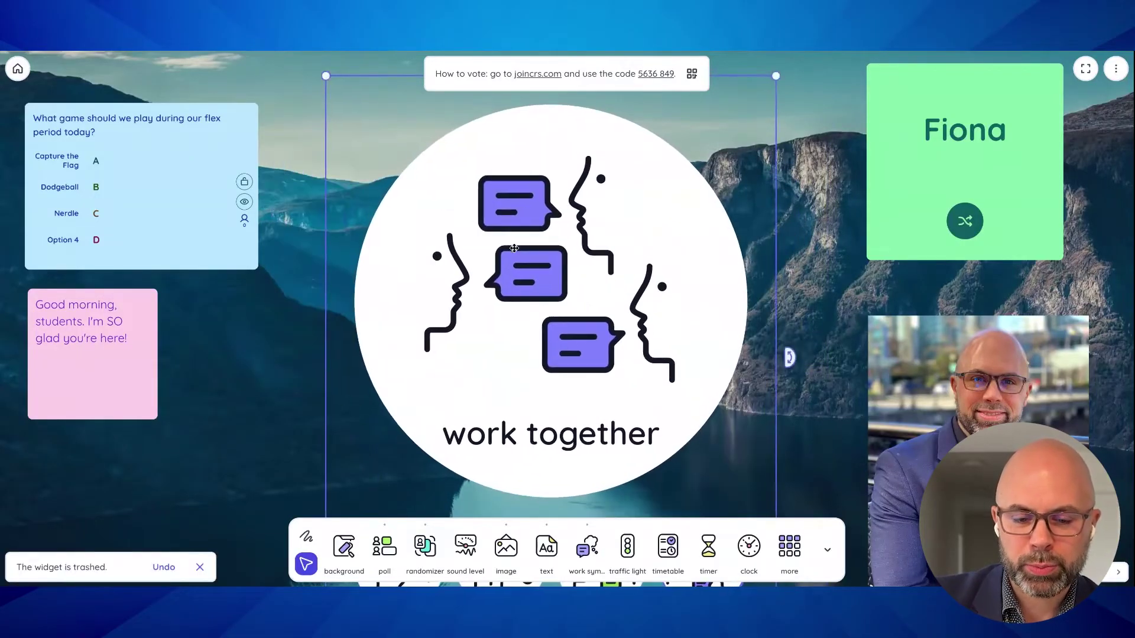
pyautogui.moveTo(408, 410); pyautogui.dragTo(434, 474)
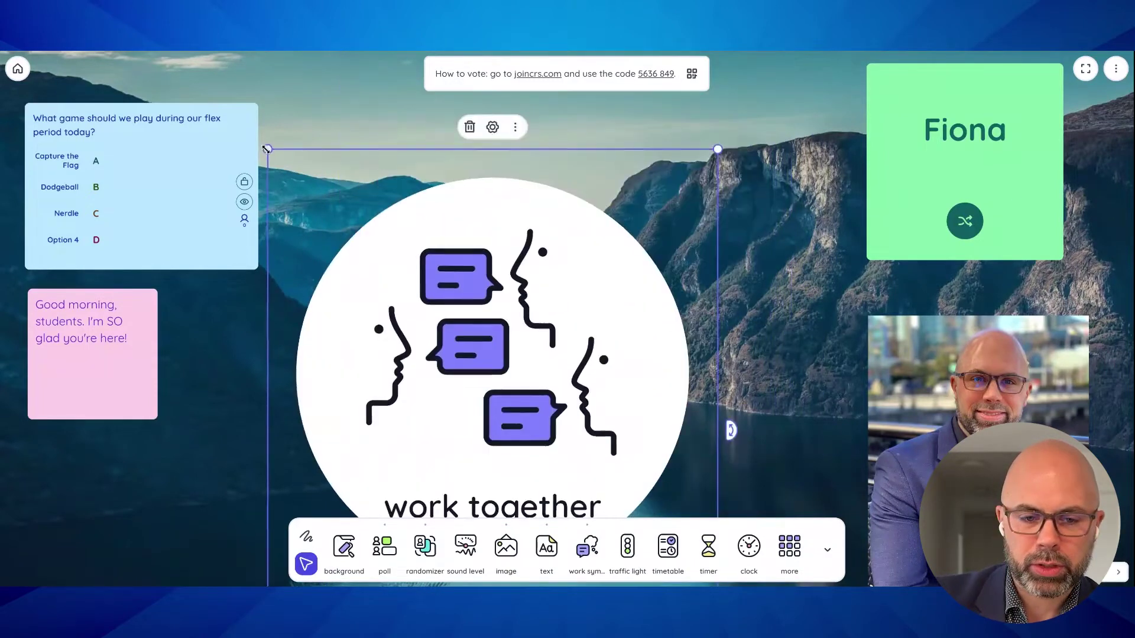
pyautogui.moveTo(268, 147); pyautogui.dragTo(467, 322)
pyautogui.moveTo(591, 390); pyautogui.dragTo(590, 207)
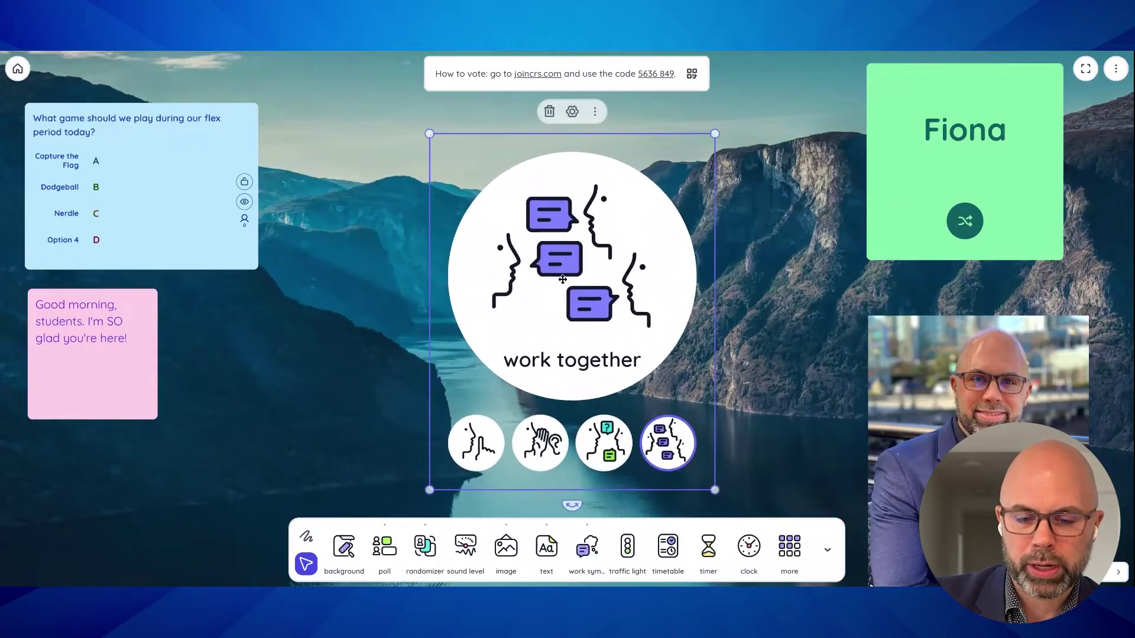
# Step: Switch the card to the silence symbol and add a traffic light
pyautogui.click(605, 457)
pyautogui.click(521, 448)
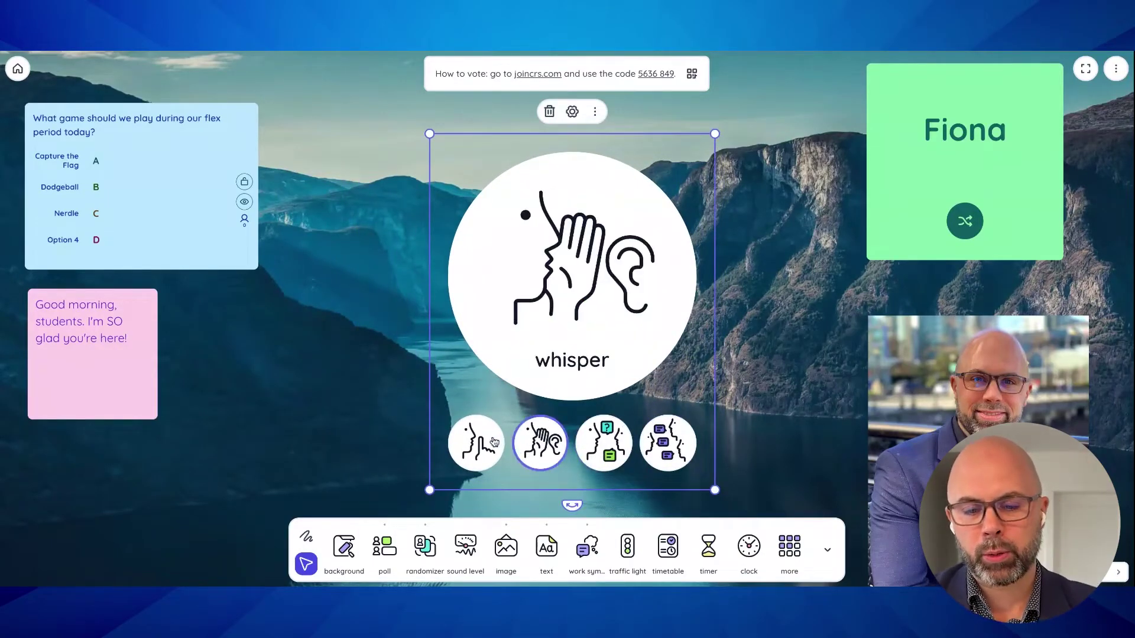
pyautogui.click(494, 442)
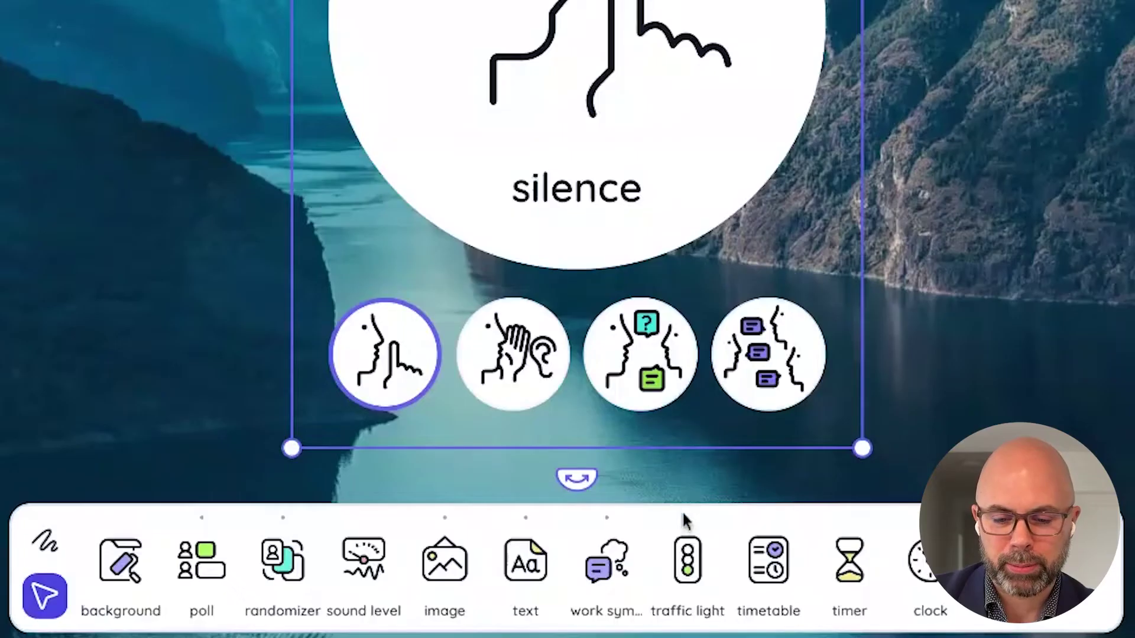
pyautogui.click(632, 549)
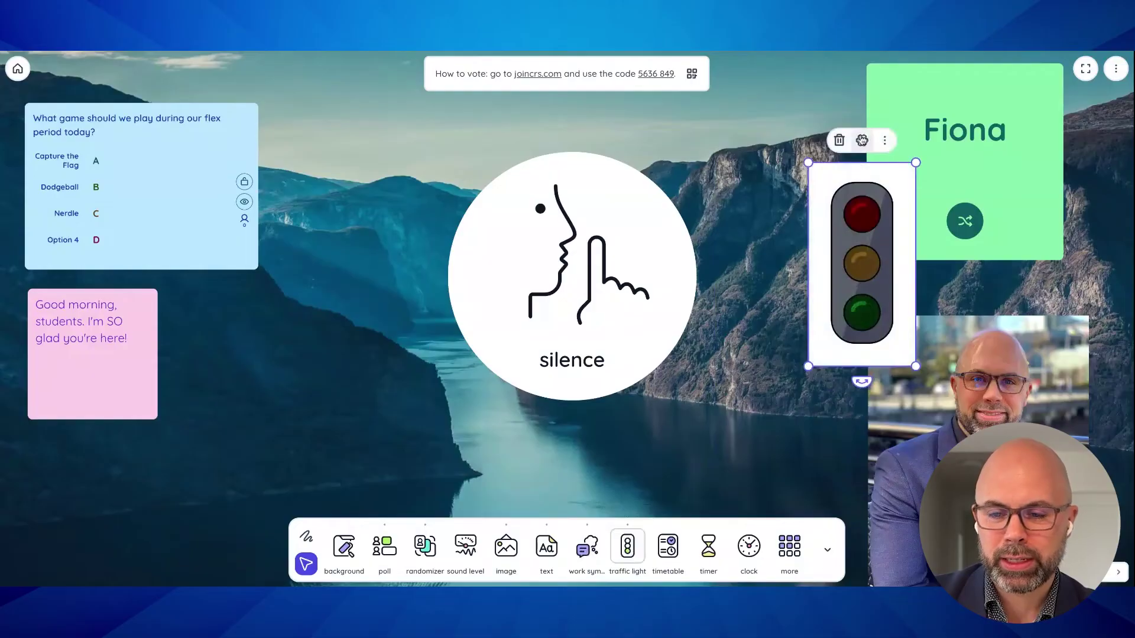
# Step: Give the traffic light the yellow design and the red-light description 'Shhh, no talking.'
pyautogui.click(861, 140)
pyautogui.click(1017, 206)
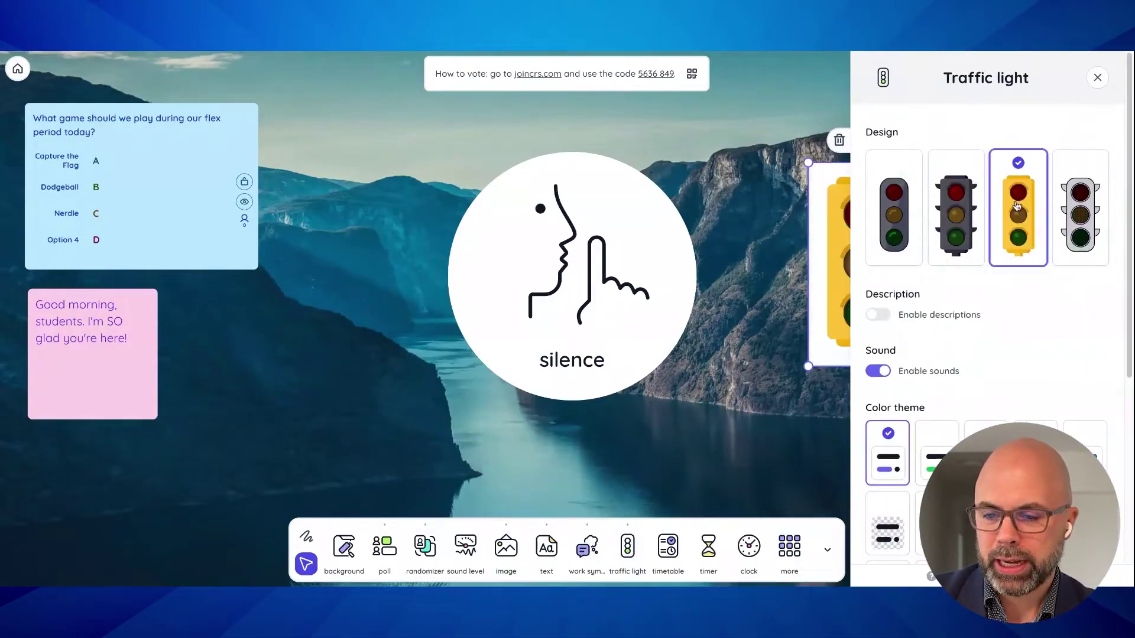
pyautogui.click(937, 453)
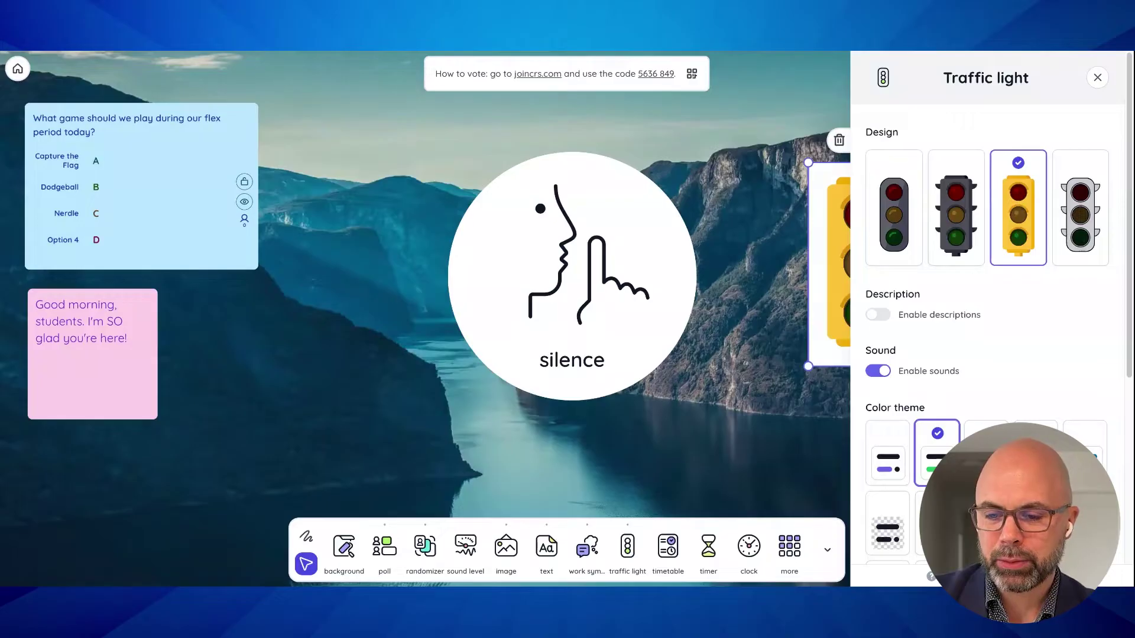
pyautogui.click(924, 317)
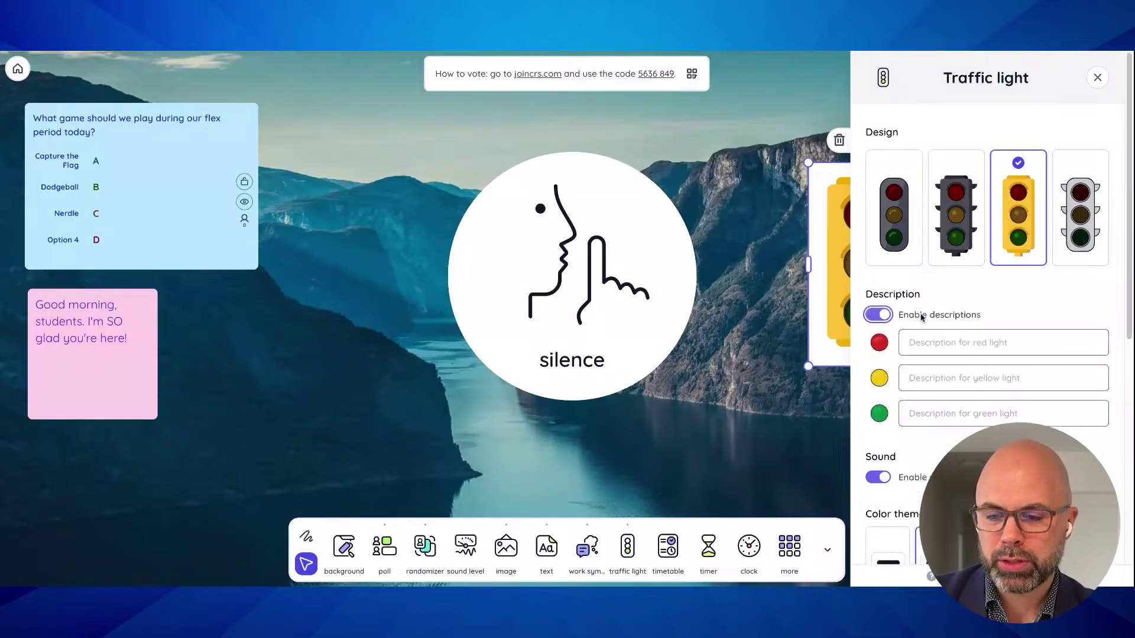
pyautogui.click(937, 346)
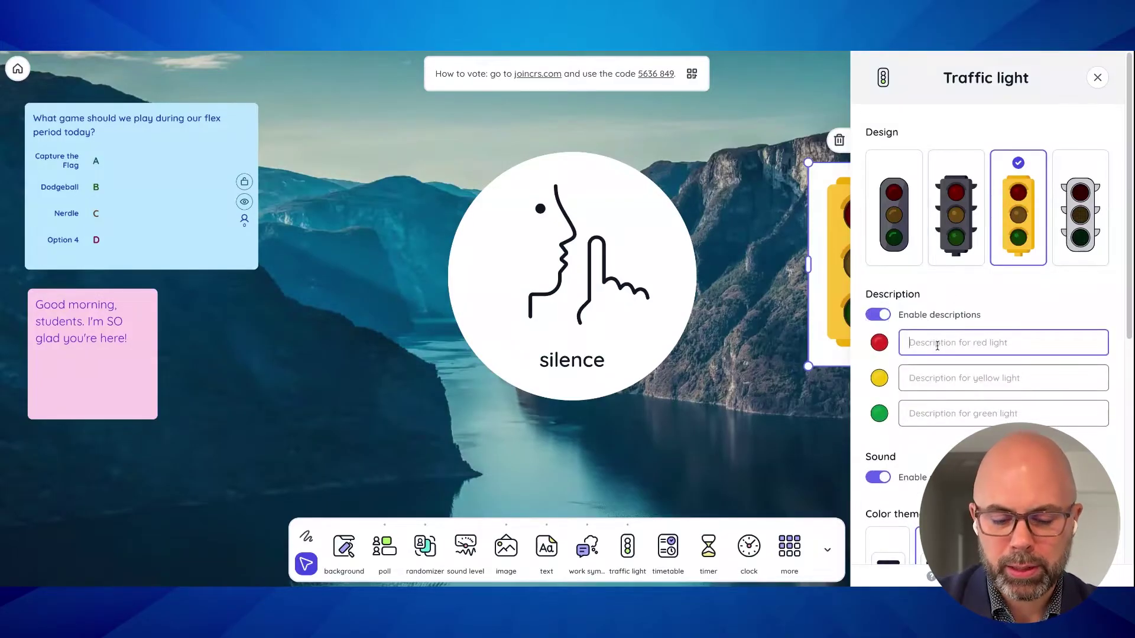
pyautogui.write('Shh')
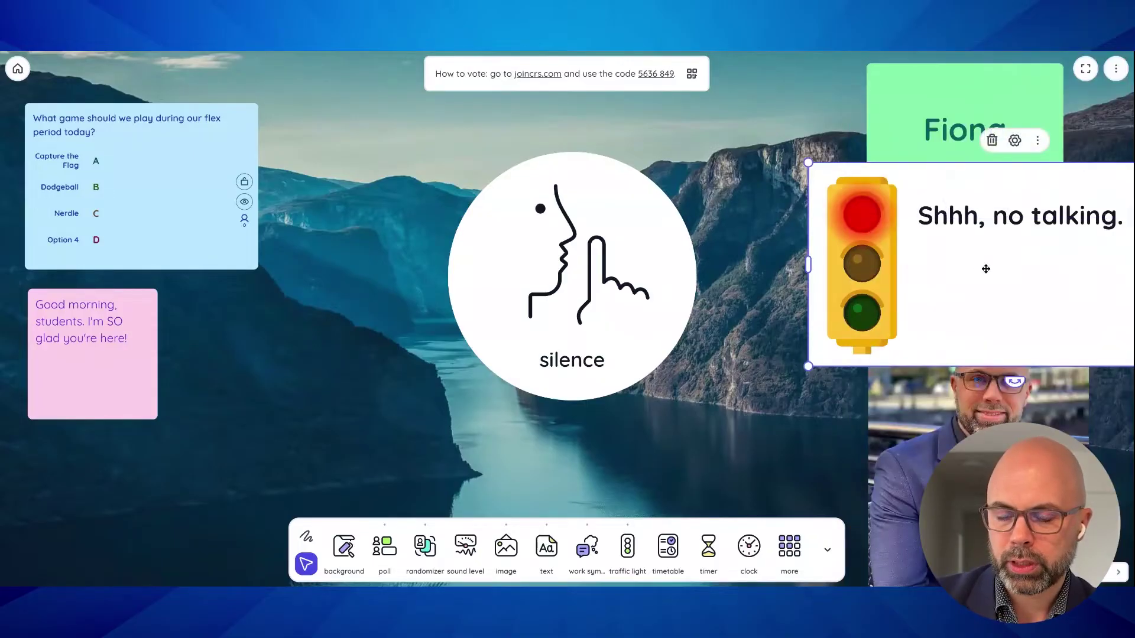
# Step: Size the traffic light small at lower centre with green lit, move the silence card right, add a timetable
pyautogui.moveTo(986, 269); pyautogui.dragTo(838, 363)
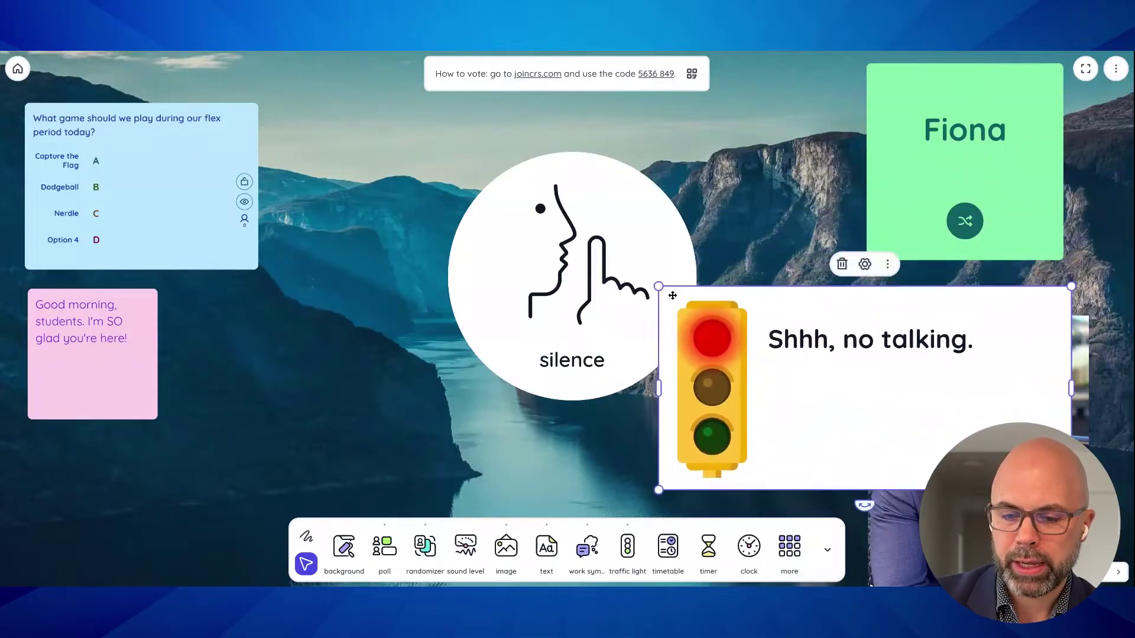
pyautogui.moveTo(658, 285); pyautogui.dragTo(353, 137)
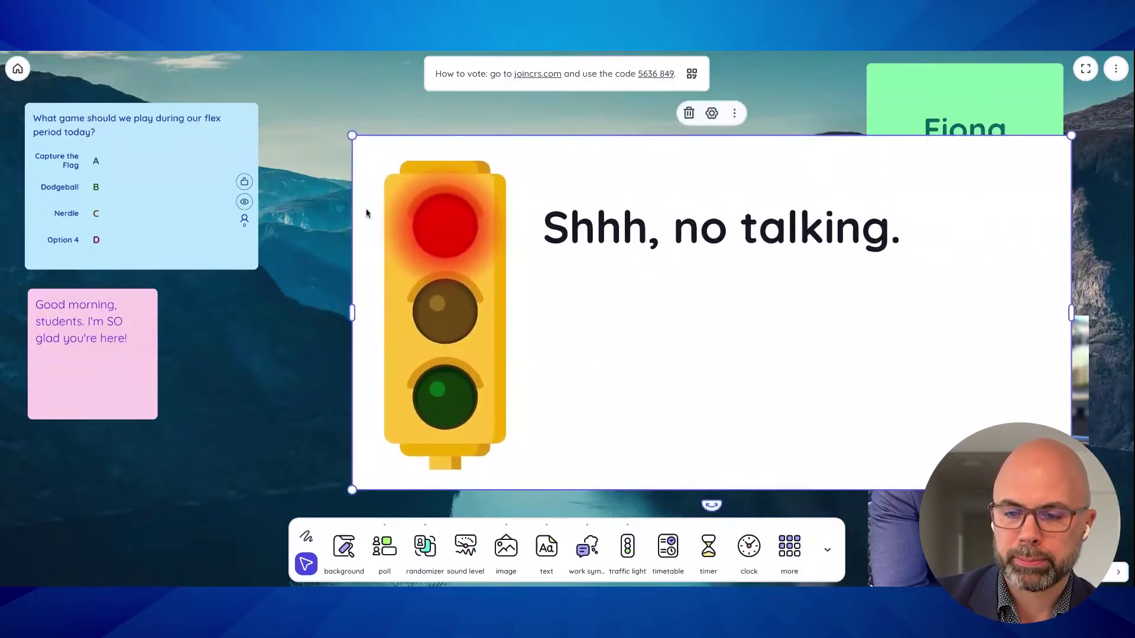
pyautogui.click(737, 306)
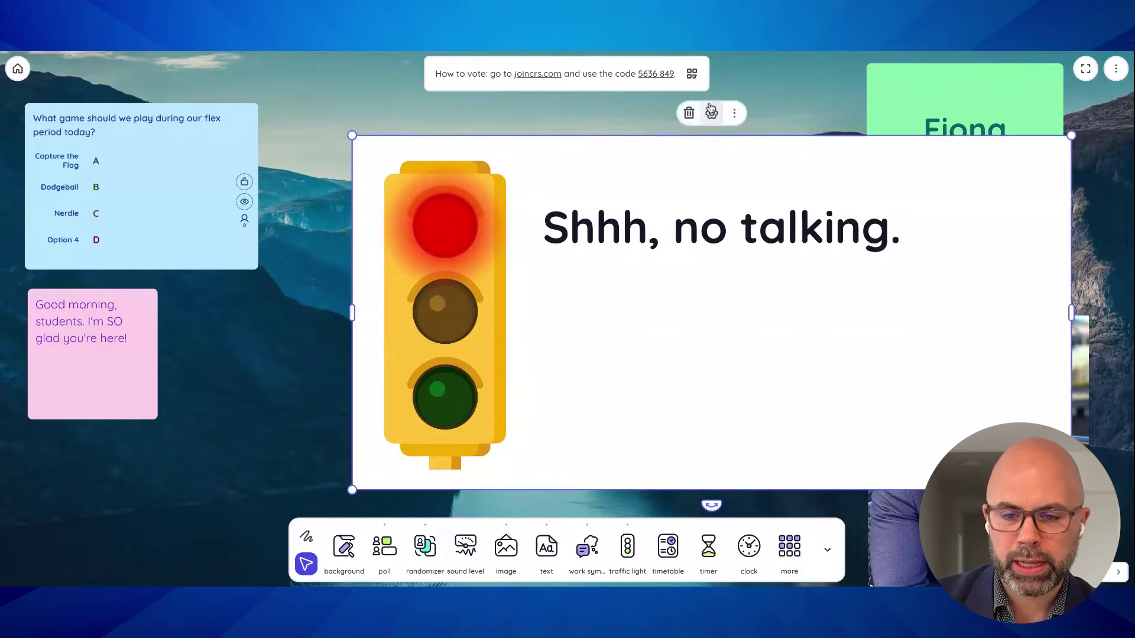
pyautogui.moveTo(1071, 135); pyautogui.dragTo(648, 344)
pyautogui.click(400, 461)
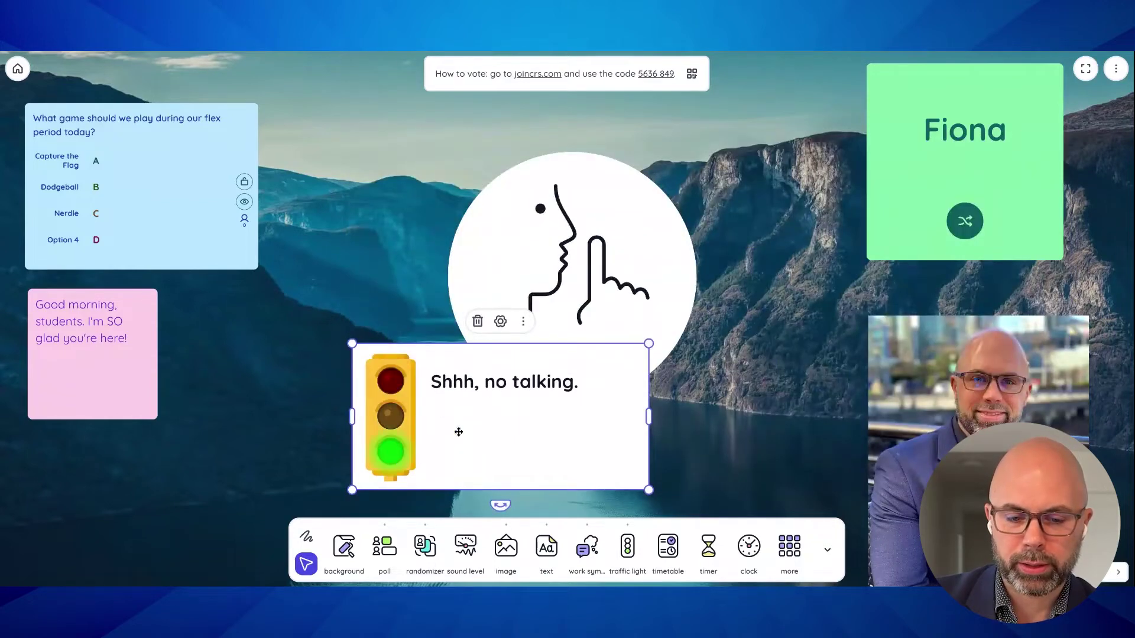
pyautogui.moveTo(520, 305); pyautogui.dragTo(856, 223)
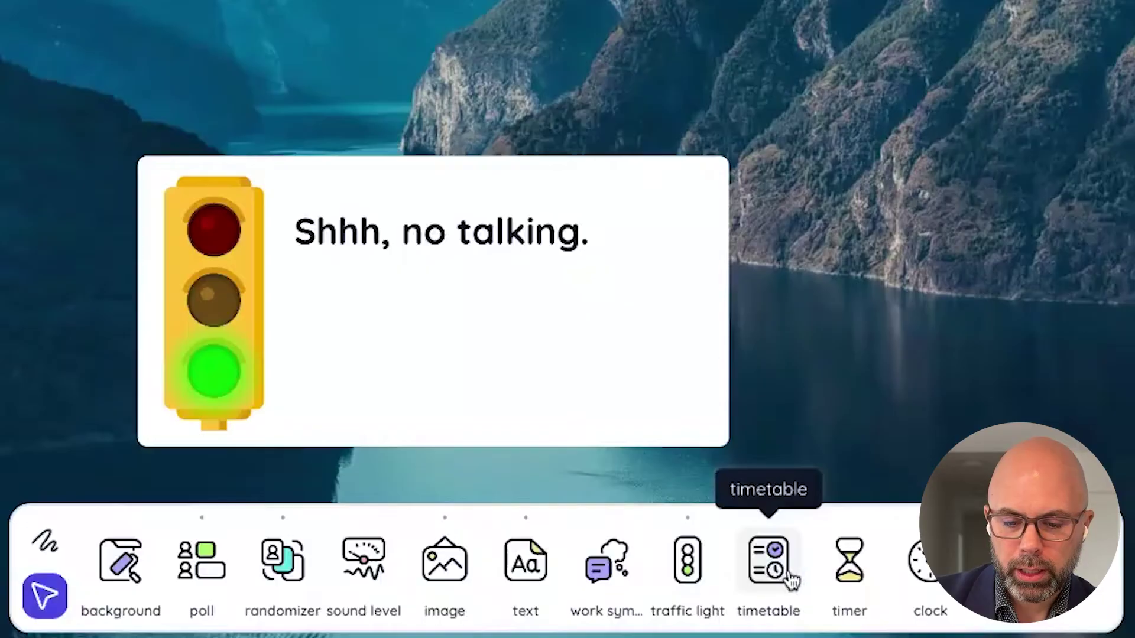
pyautogui.click(793, 581)
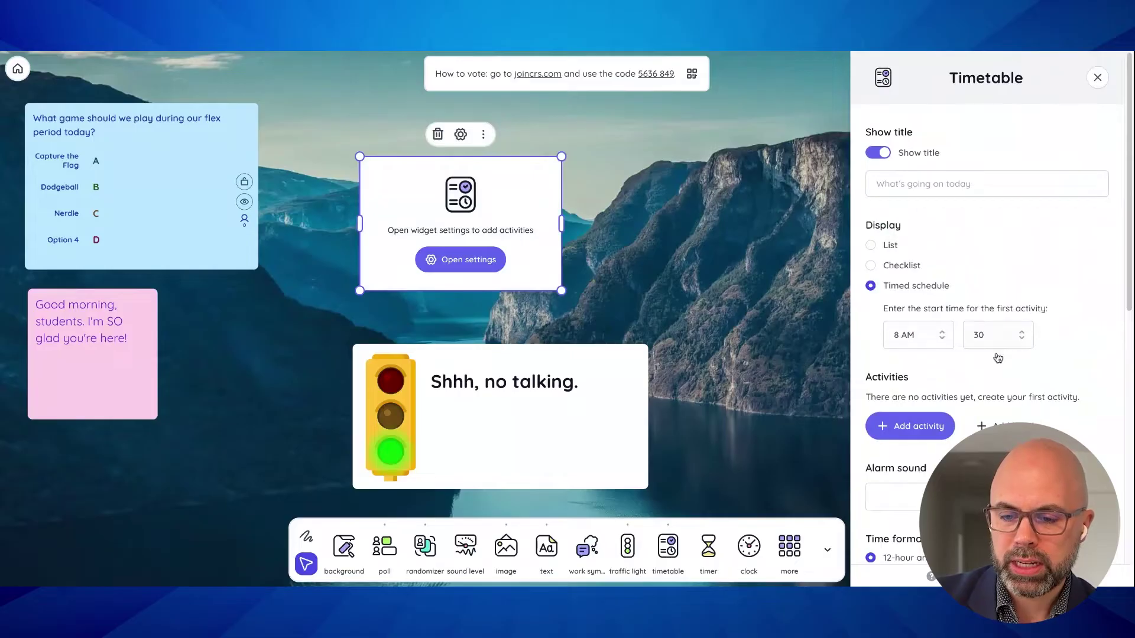
# Step: Add Homeroom, Science, PE and Recess as hourly timetable activities from 8:30
pyautogui.click(920, 428)
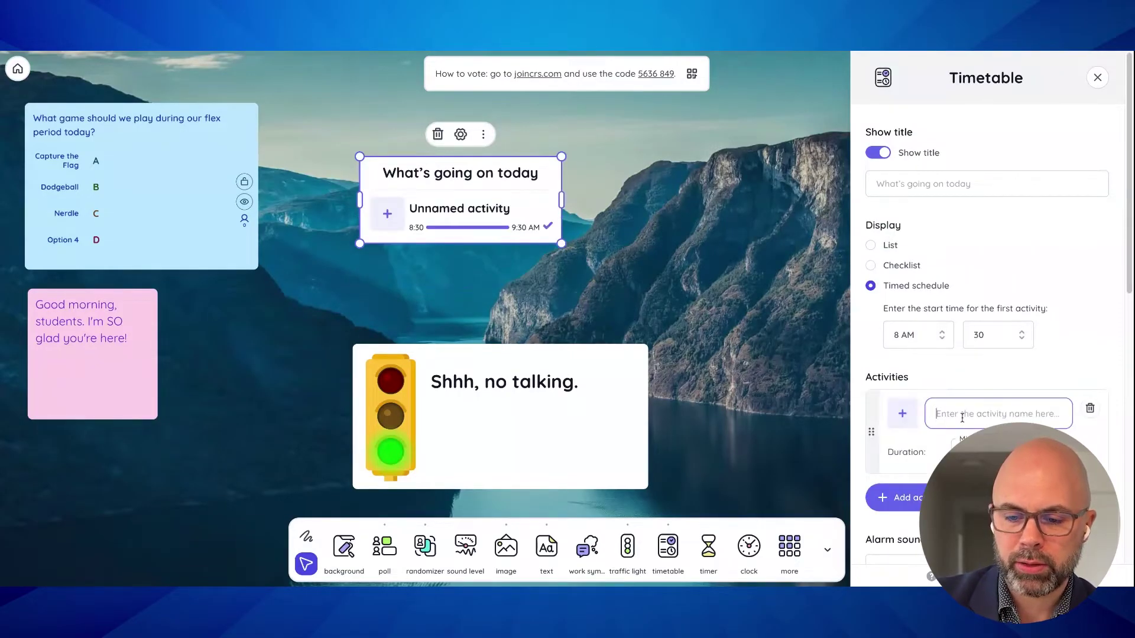
pyautogui.write('Homeroom')
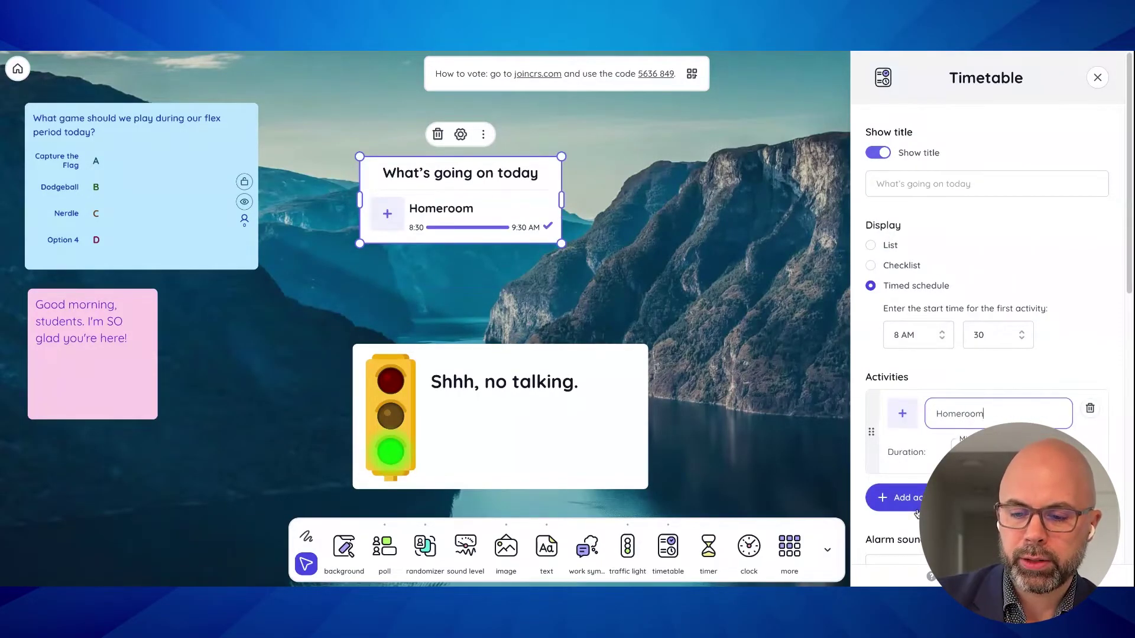
pyautogui.click(917, 514)
pyautogui.write('Scienc')
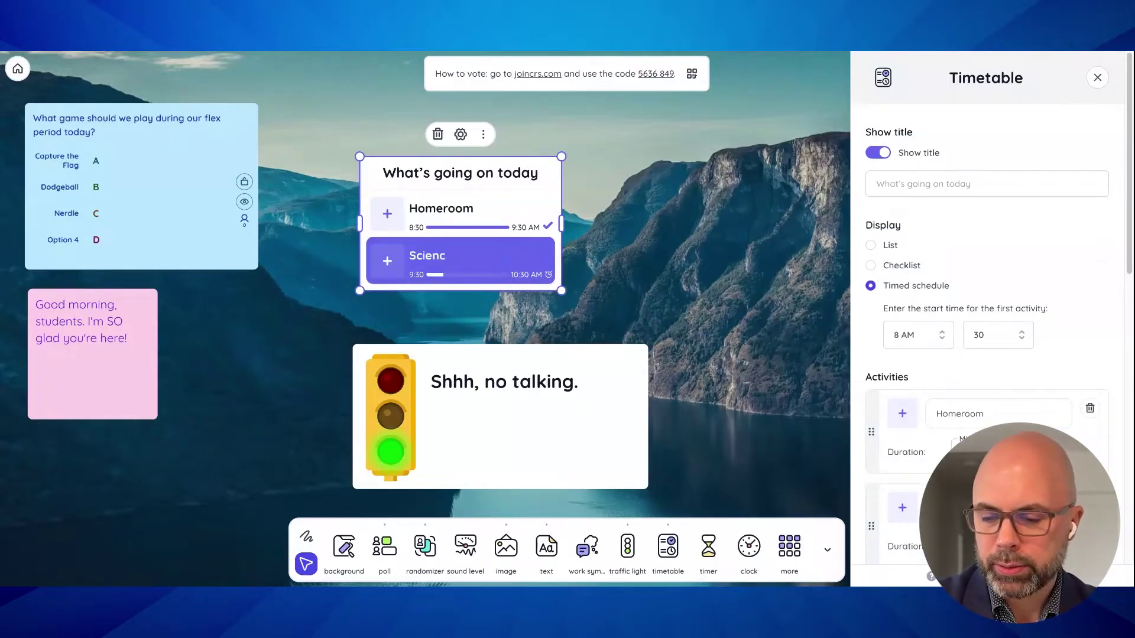
pyautogui.write('e')
pyautogui.scroll(-2, 929, 472)
pyautogui.click(928, 472)
pyautogui.write('PE')
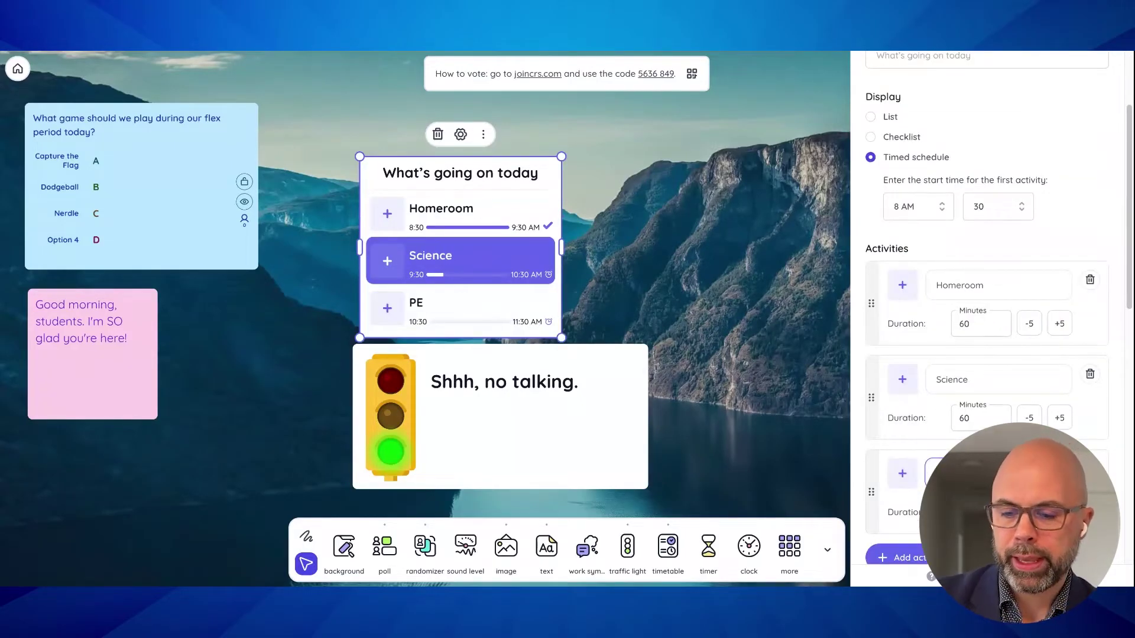
pyautogui.scroll(-2, 911, 460)
pyautogui.click(905, 460)
pyautogui.write('Recess')
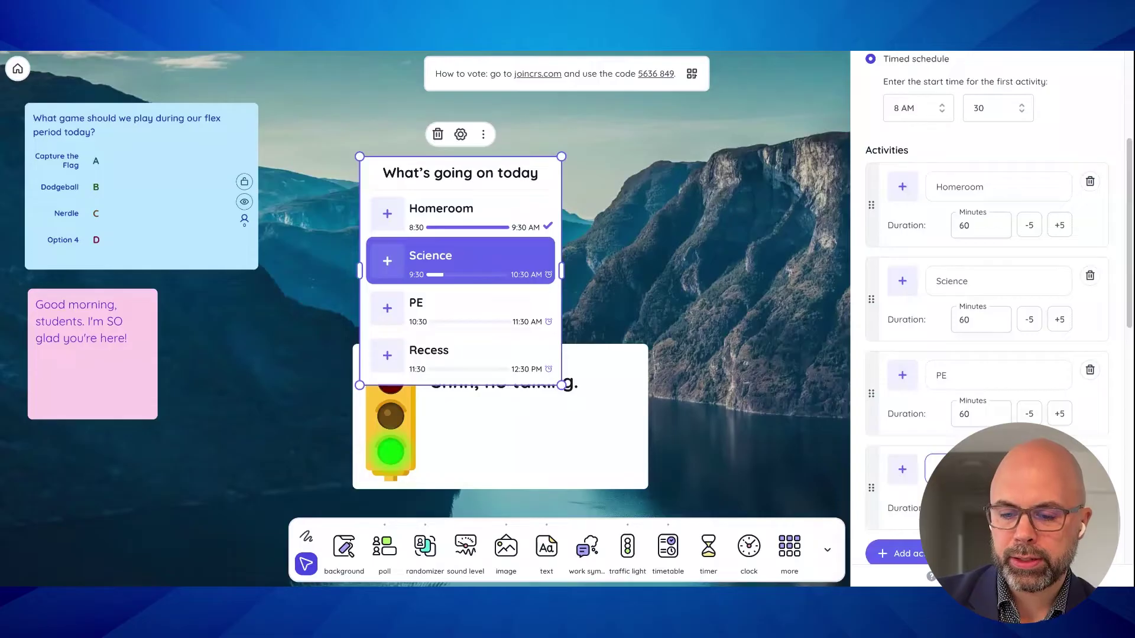
pyautogui.scroll(-3, 999, 307)
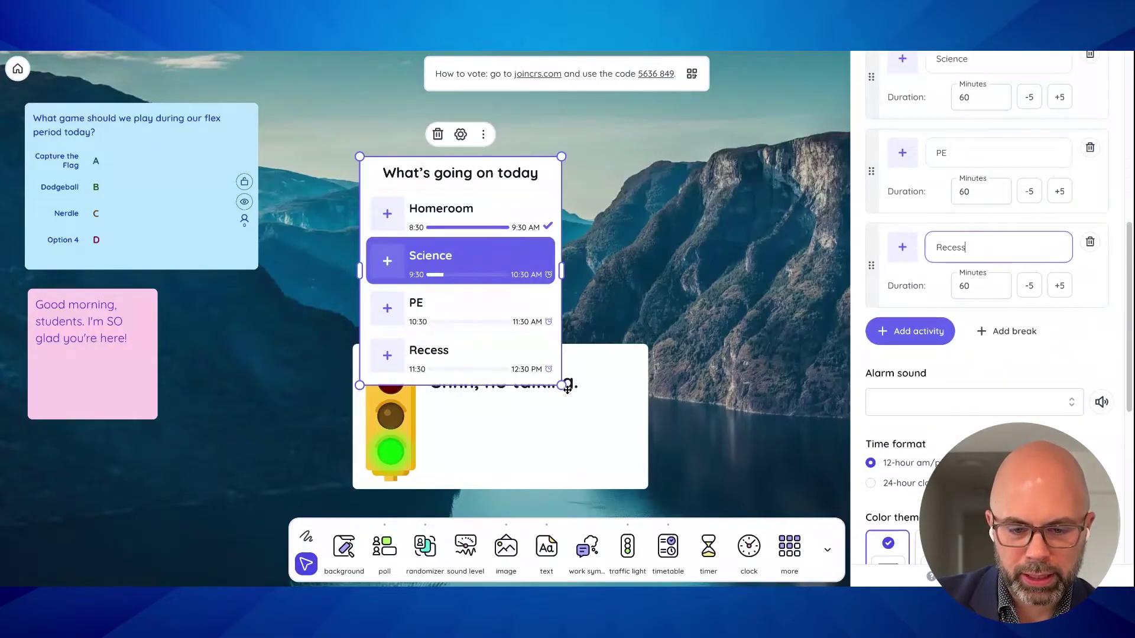
# Step: Enlarge the timetable, give it the magenta colour theme, and shift it right
pyautogui.moveTo(567, 389); pyautogui.dragTo(683, 497)
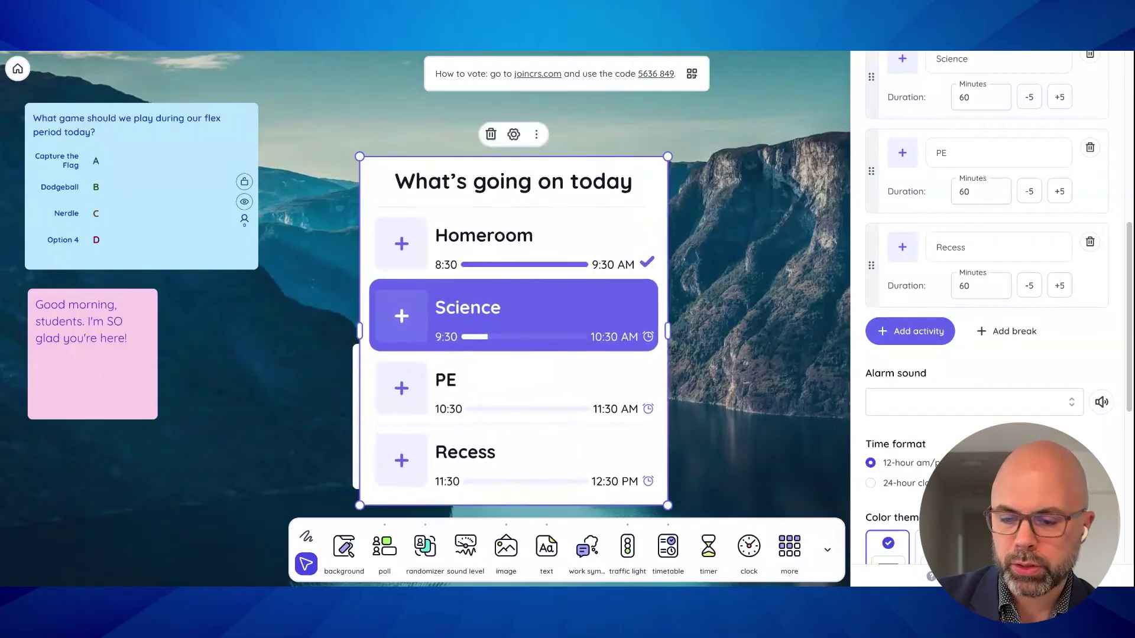
pyautogui.scroll(-4, 987, 319)
pyautogui.click(1085, 440)
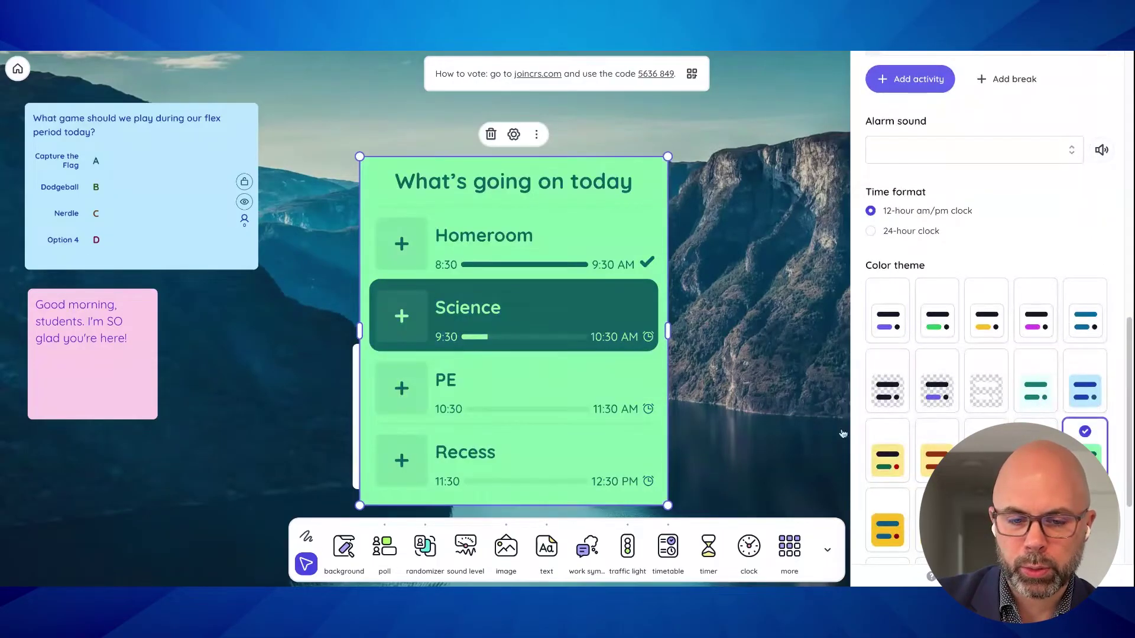
pyautogui.click(887, 454)
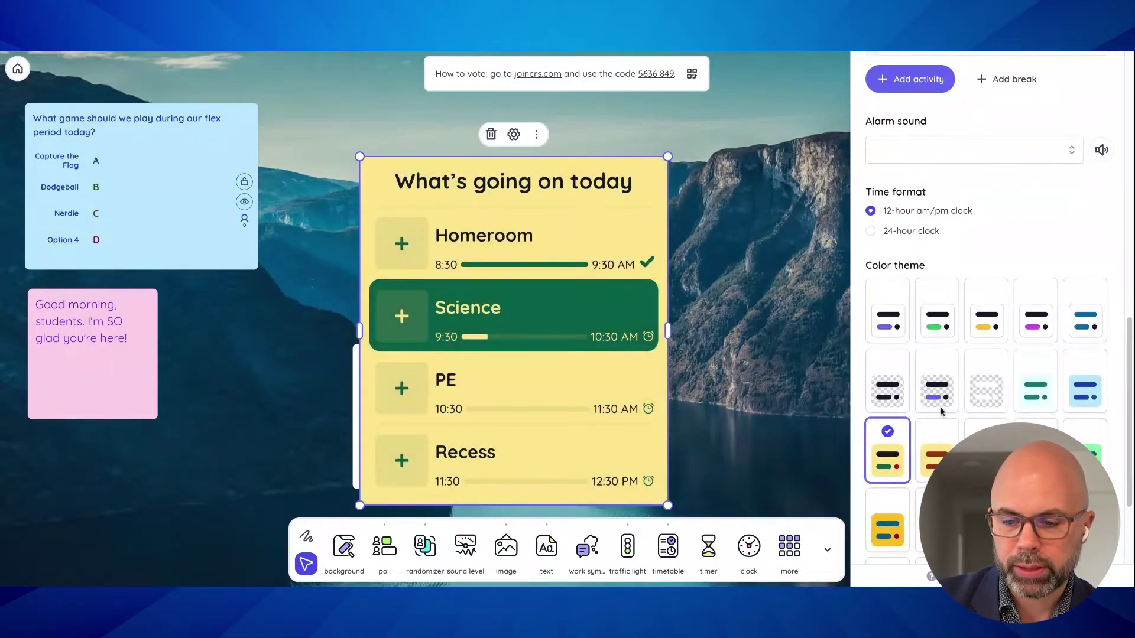
pyautogui.click(937, 381)
pyautogui.click(974, 402)
pyautogui.click(1042, 330)
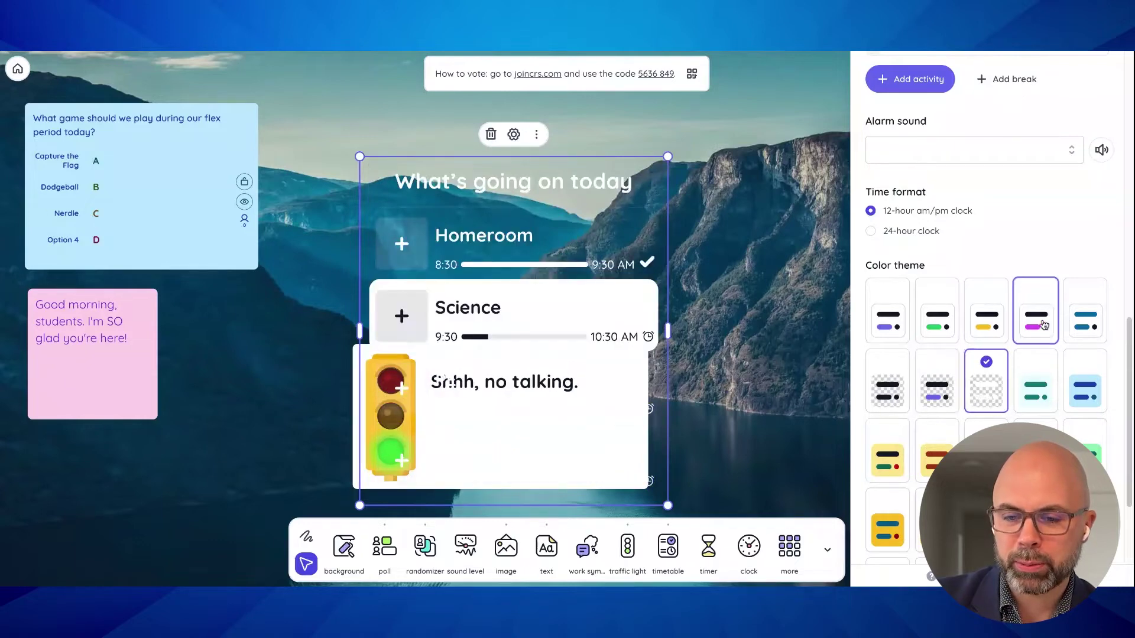
pyautogui.moveTo(544, 197); pyautogui.dragTo(632, 194)
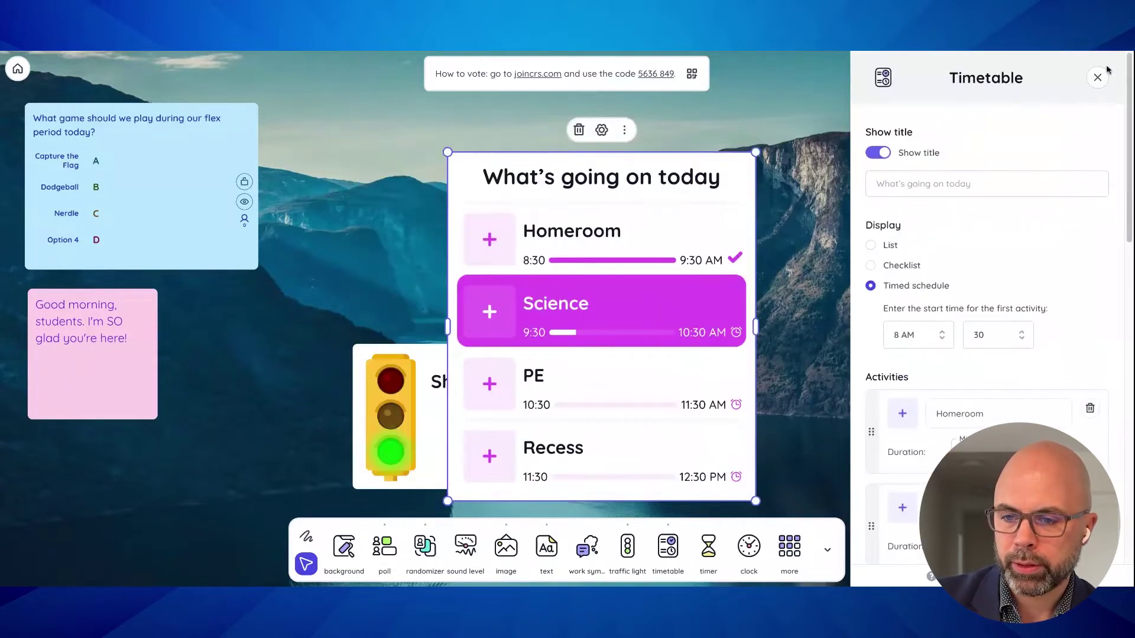
pyautogui.click(1101, 76)
# Step: Delete the portrait photo and the name-picker widgets from the board
pyautogui.click(940, 245)
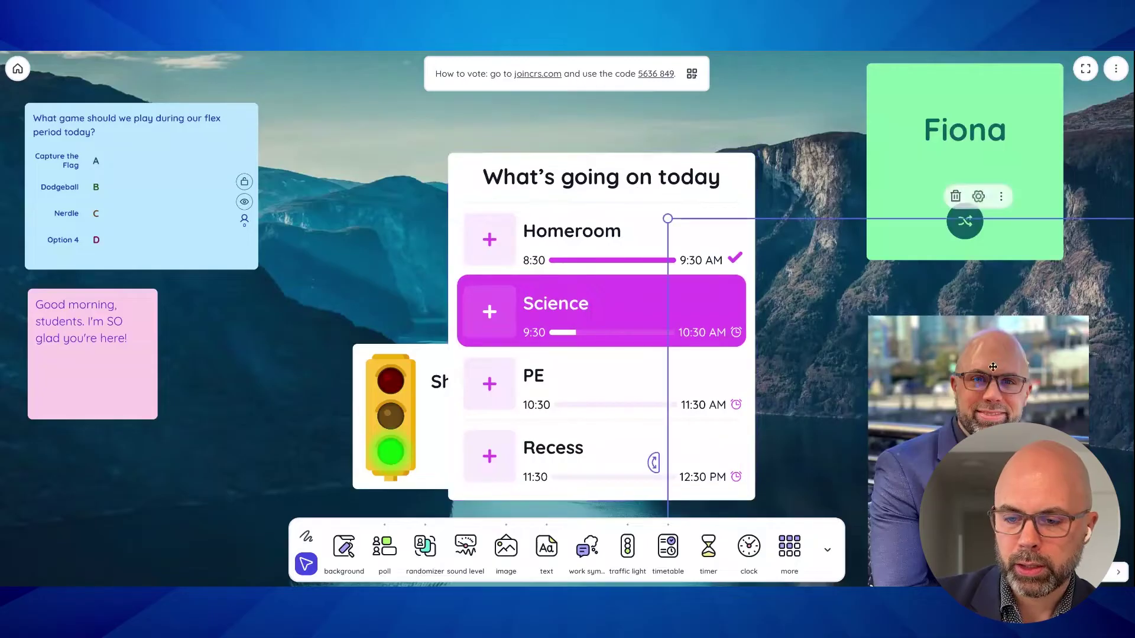
pyautogui.click(979, 196)
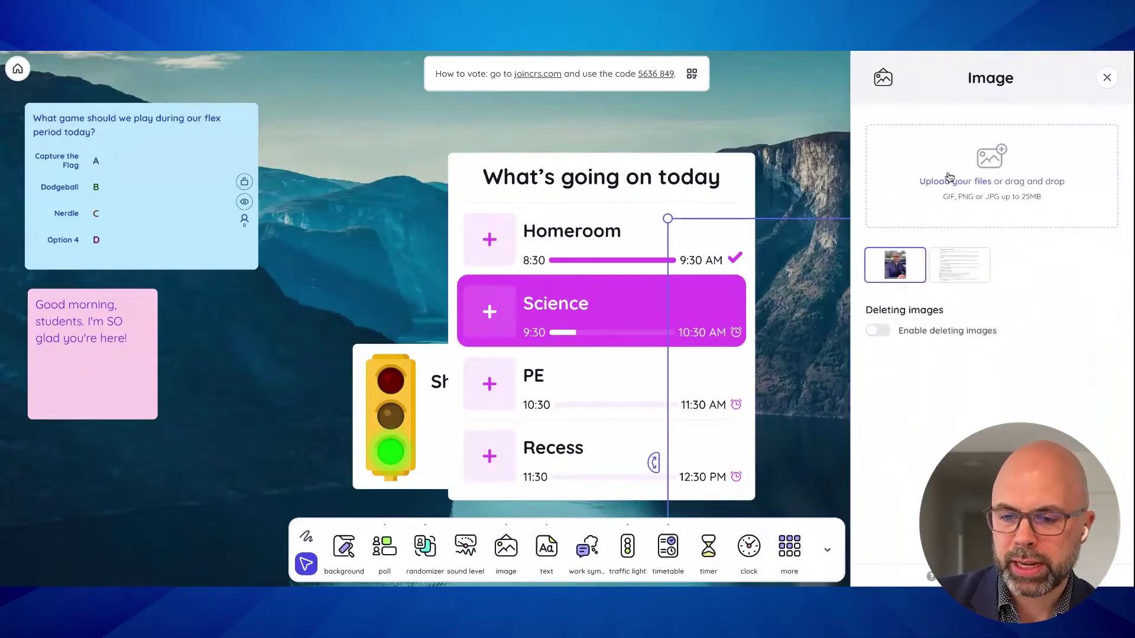
pyautogui.click(1107, 79)
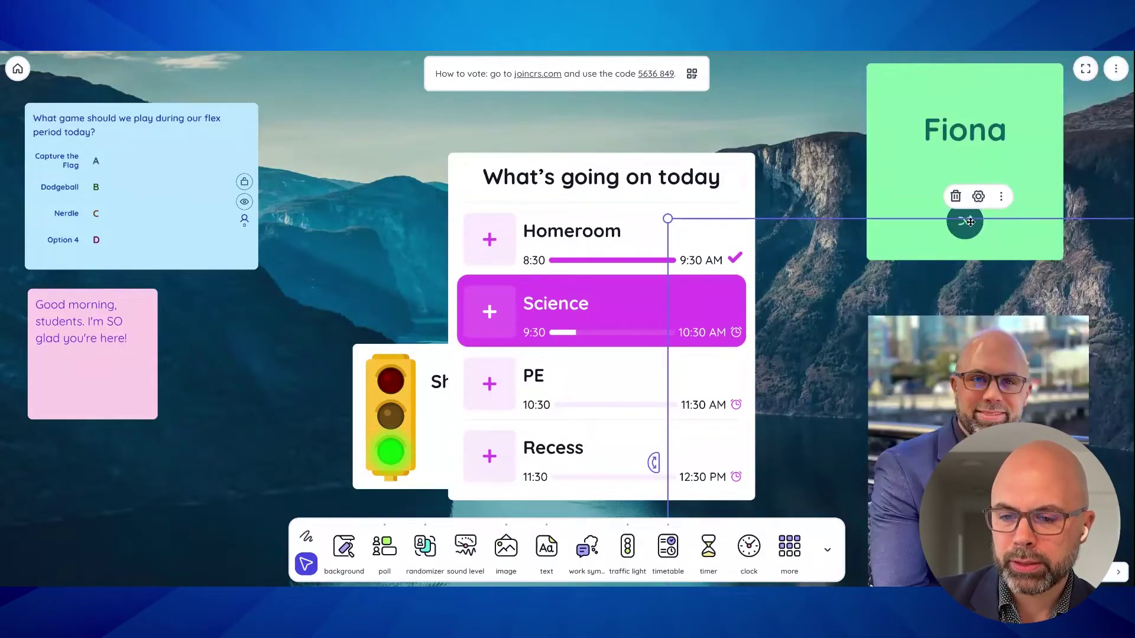
pyautogui.click(956, 196)
pyautogui.moveTo(963, 172); pyautogui.dragTo(1008, 277)
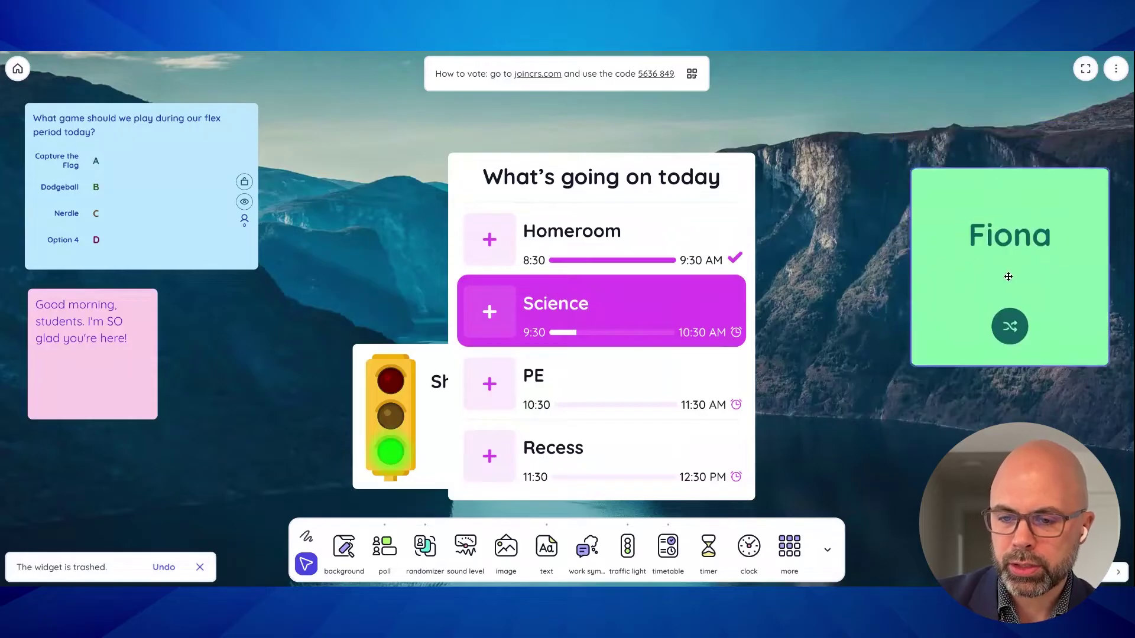
pyautogui.click(986, 146)
# Step: Move the timetable to the upper right, enlarge it, and add a 10:00 timer
pyautogui.moveTo(641, 263); pyautogui.dragTo(1004, 168)
pyautogui.moveTo(823, 421); pyautogui.dragTo(766, 485)
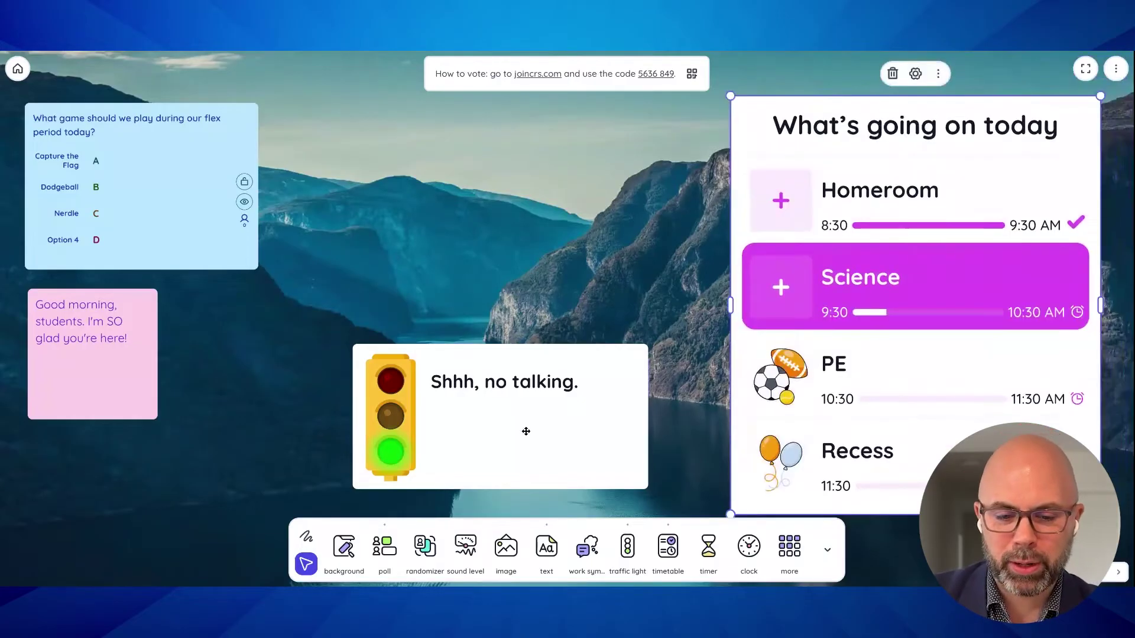
pyautogui.moveTo(987, 320); pyautogui.dragTo(984, 290)
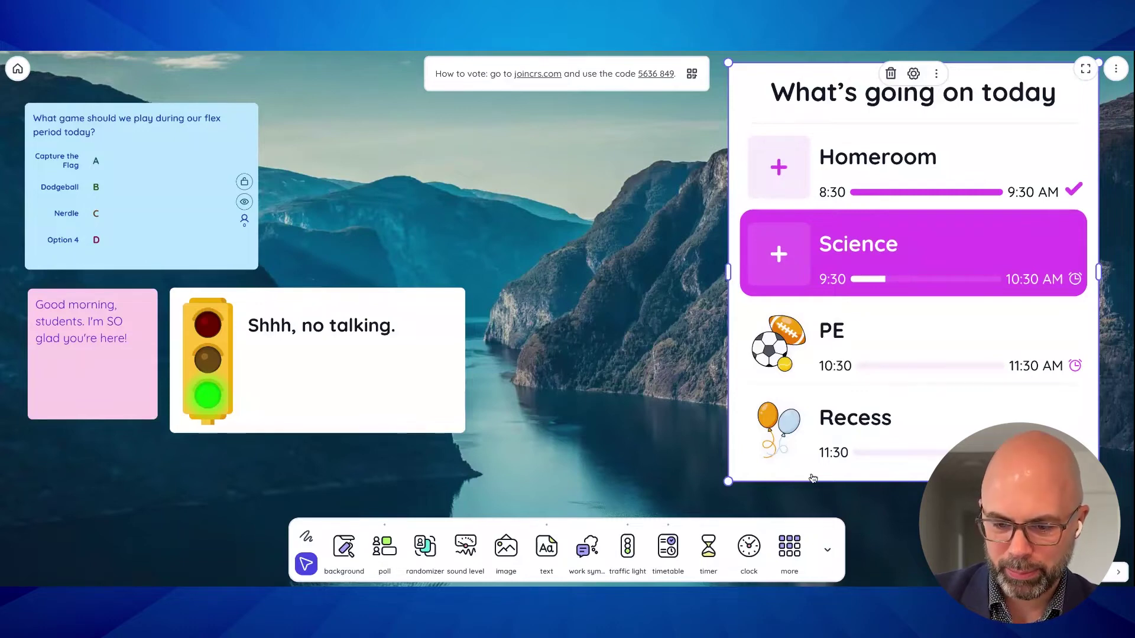
pyautogui.click(708, 547)
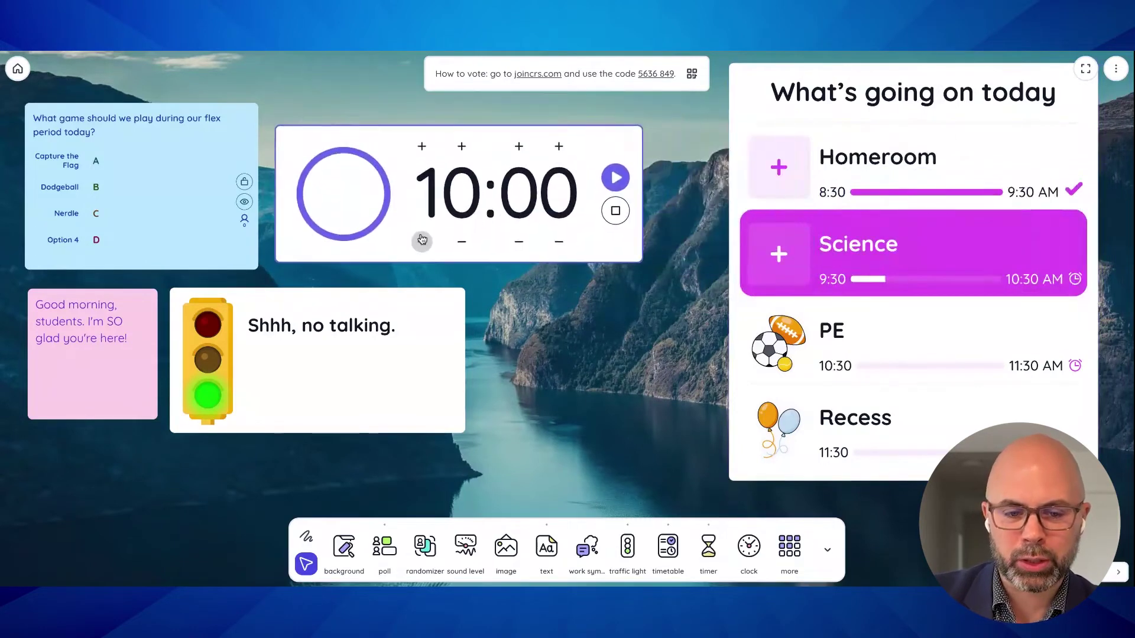
# Step: Set the timer to 05:00 and start the countdown
pyautogui.click(421, 147)
pyautogui.click(422, 148)
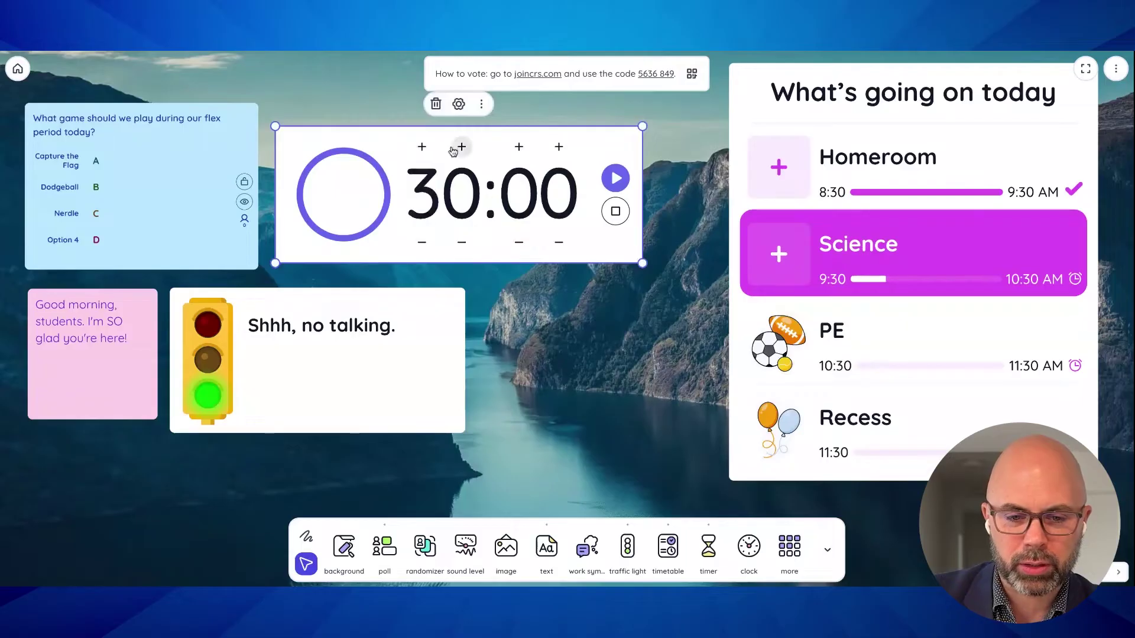
pyautogui.click(421, 242)
pyautogui.click(421, 242)
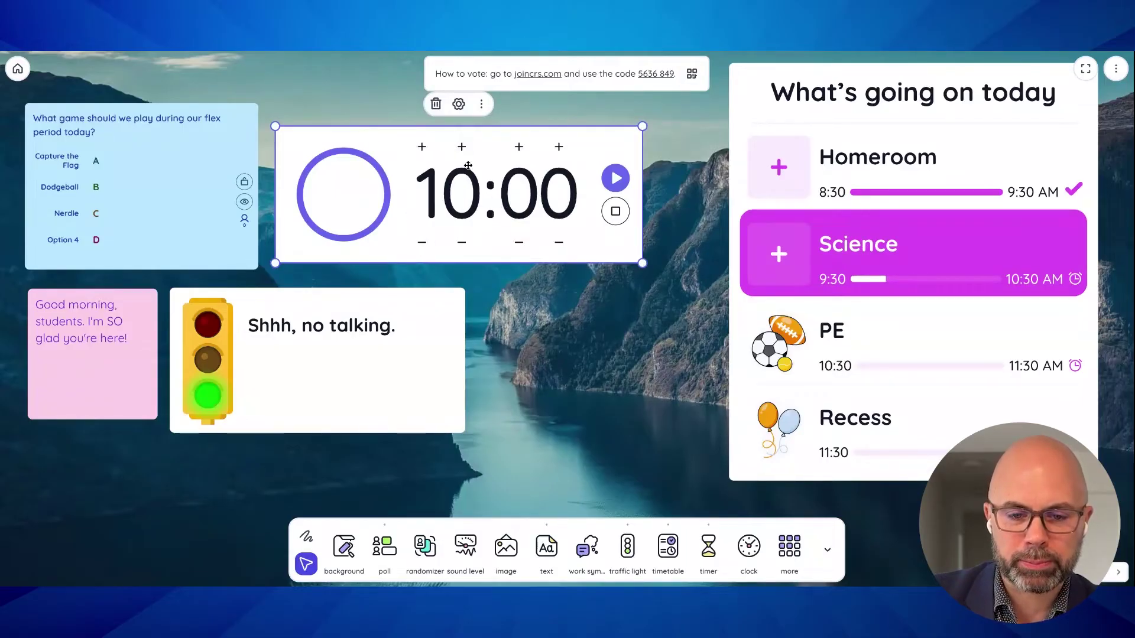
pyautogui.scroll(5, 468, 166)
pyautogui.click(422, 242)
pyautogui.click(615, 178)
# Step: Enlarge the timer widget and open its settings
pyautogui.moveTo(643, 263); pyautogui.dragTo(888, 445)
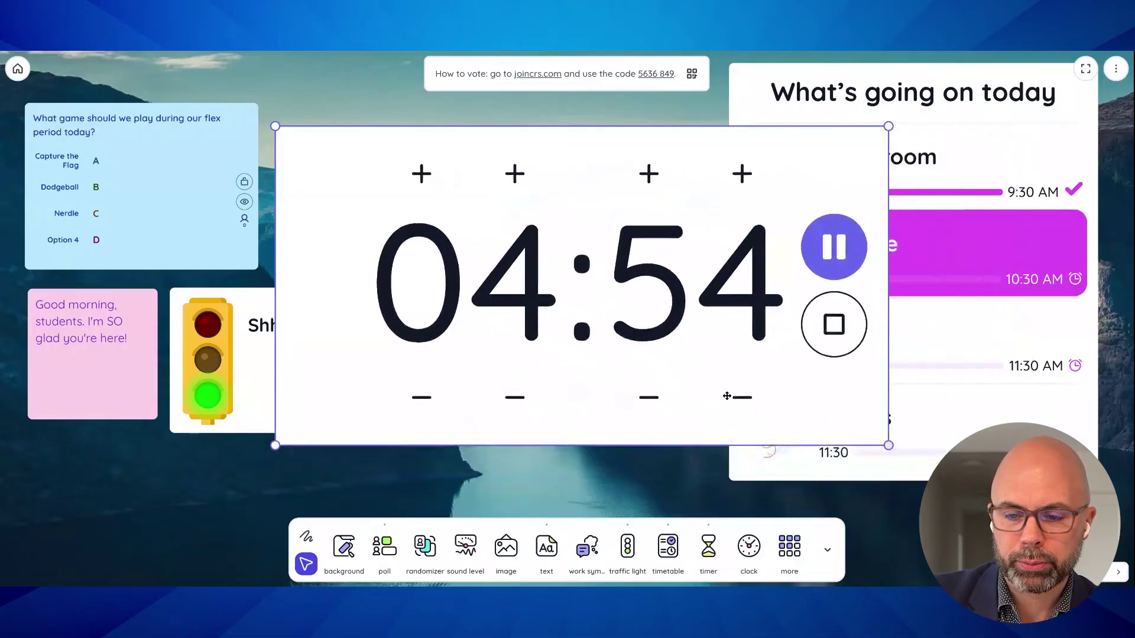
pyautogui.moveTo(727, 396); pyautogui.dragTo(691, 485)
pyautogui.click(483, 104)
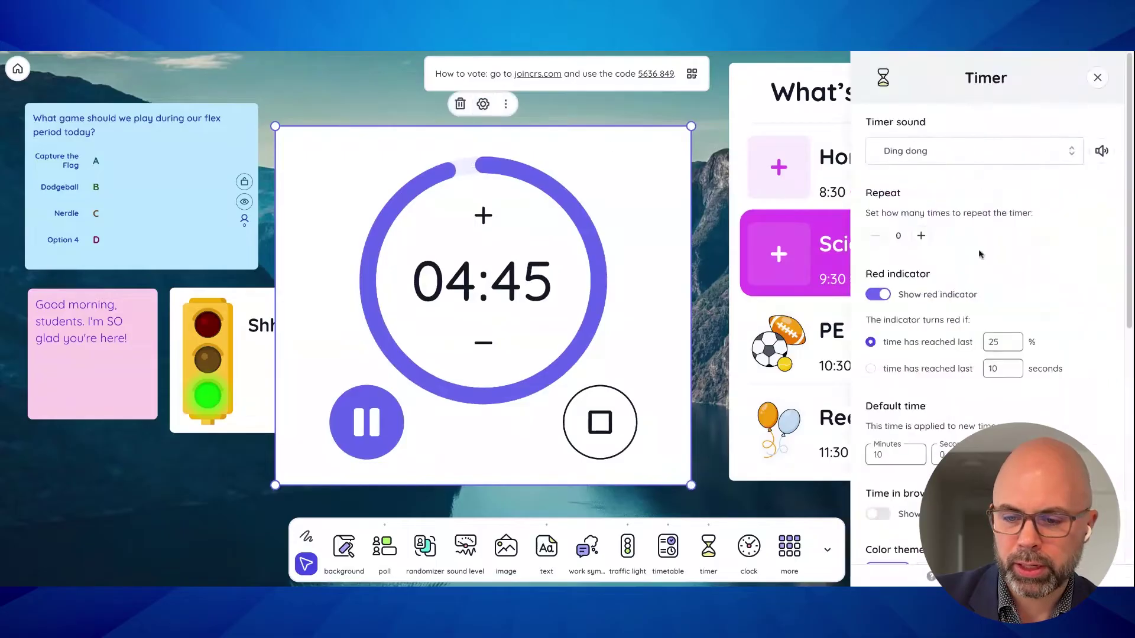
# Step: Try the blue, yellow and green colour themes on the timer
pyautogui.scroll(-1, 930, 359)
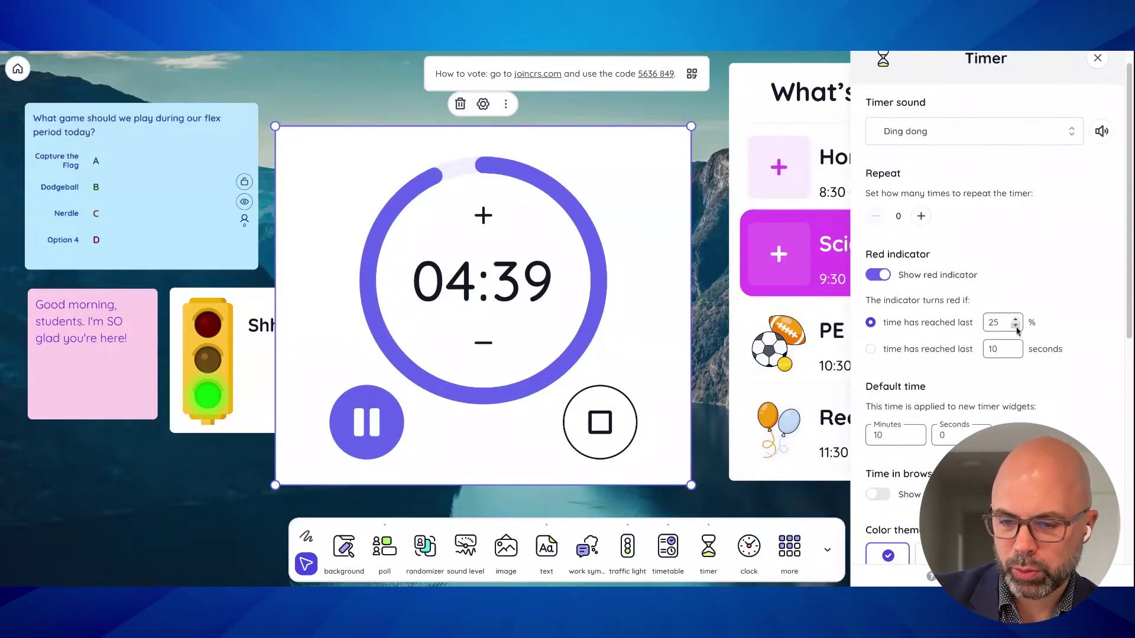
pyautogui.scroll(-10, 1015, 322)
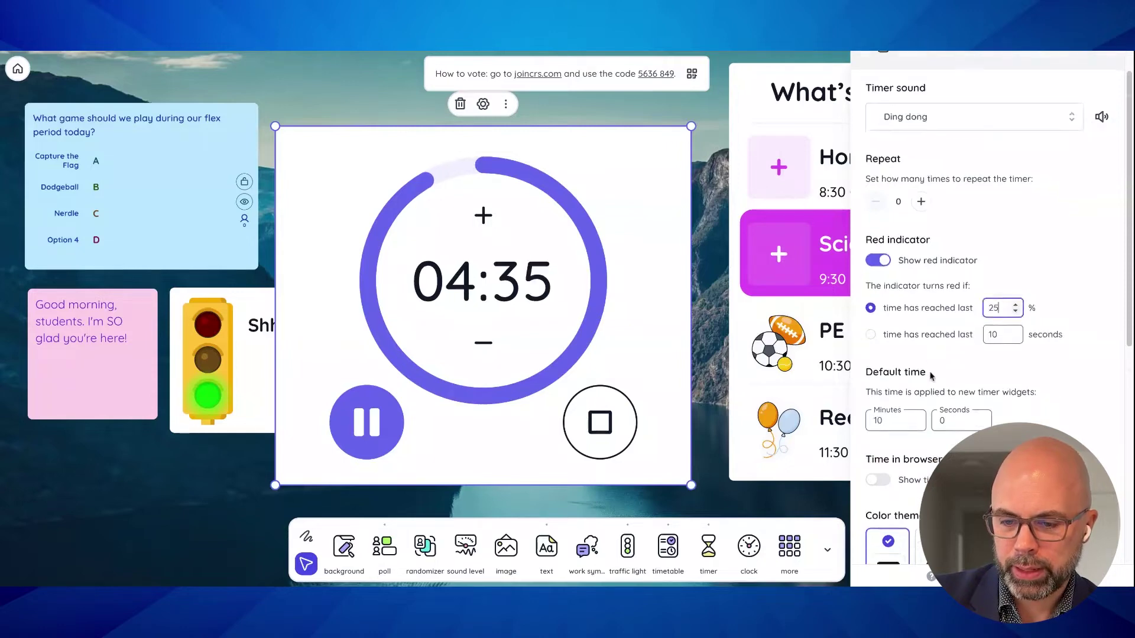
pyautogui.click(1035, 422)
pyautogui.click(1094, 435)
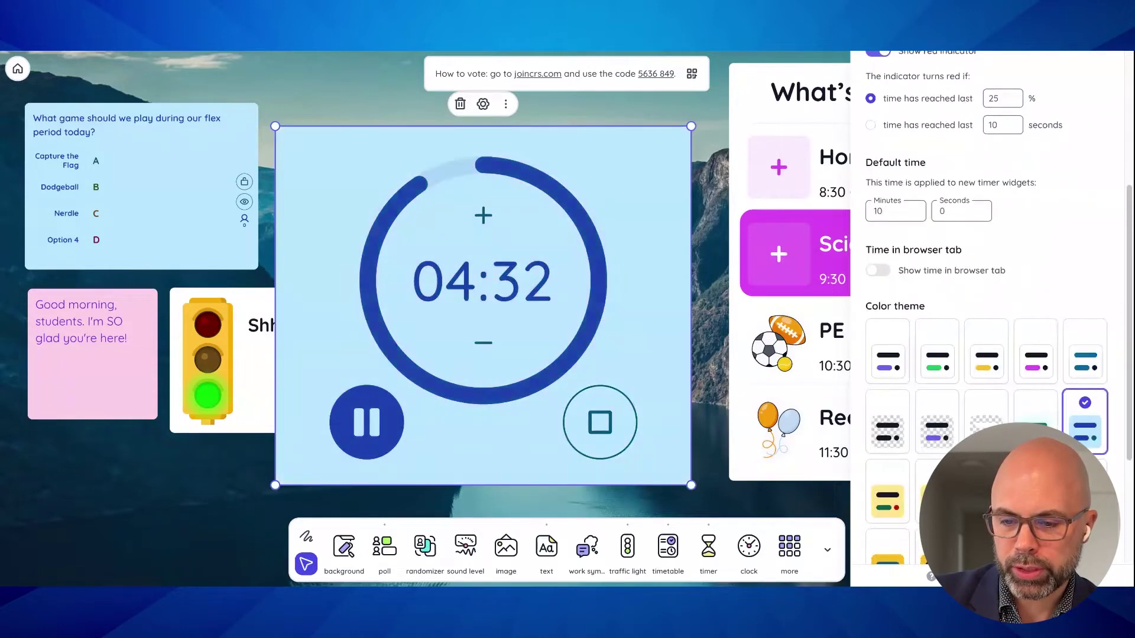
pyautogui.click(888, 493)
pyautogui.click(1085, 494)
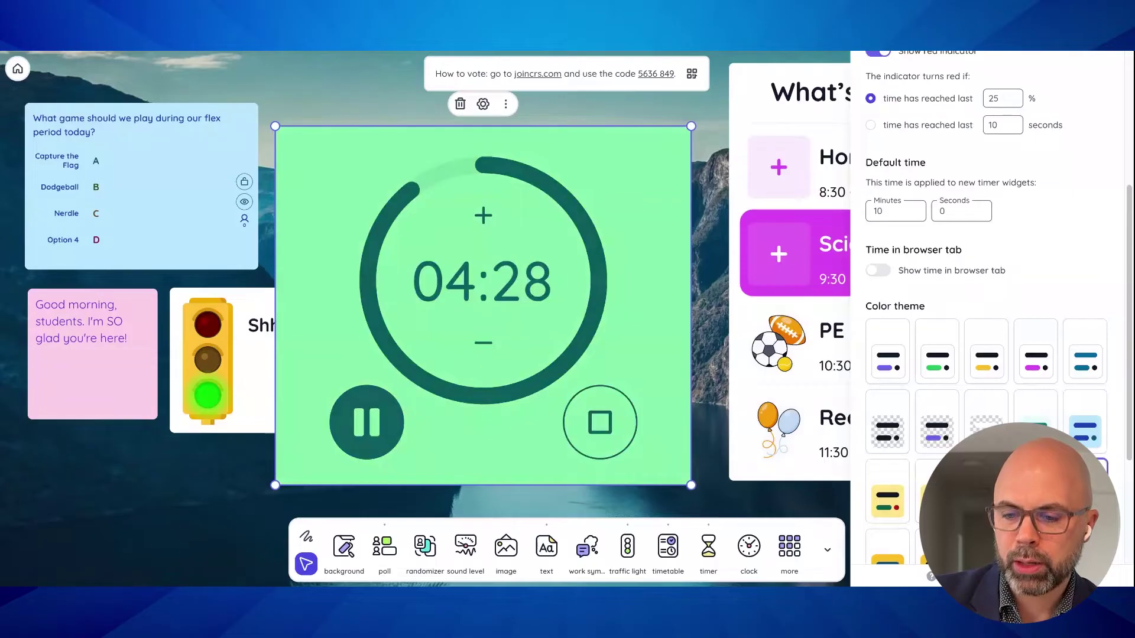
# Step: Turn on Show time in browser tab, choose the teal-blue theme, and close settings
pyautogui.click(879, 271)
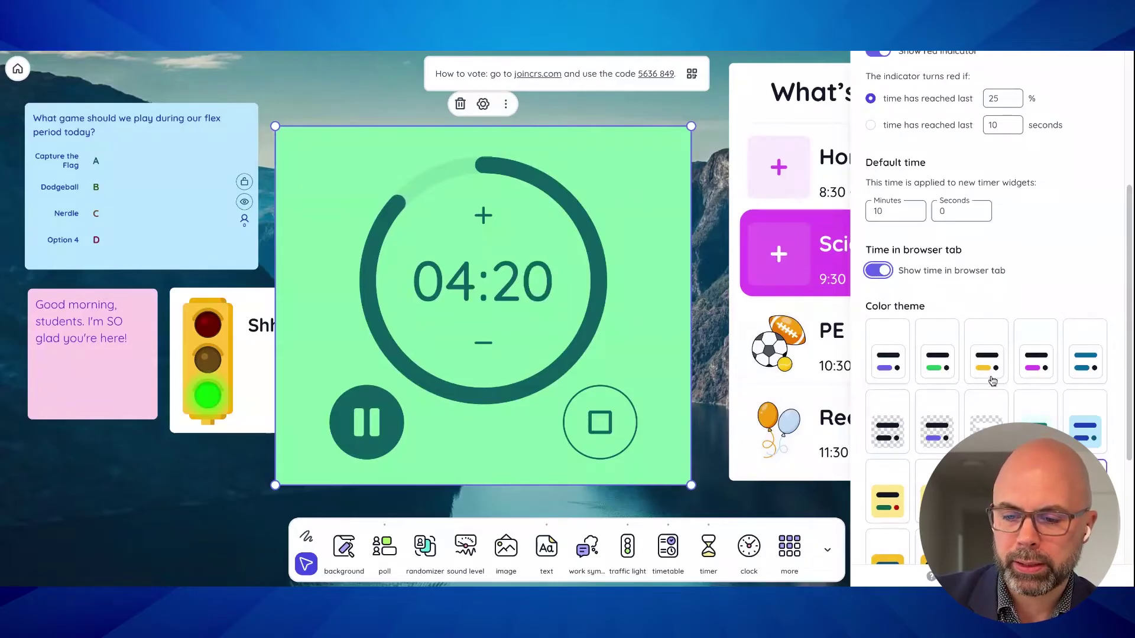
pyautogui.click(1085, 358)
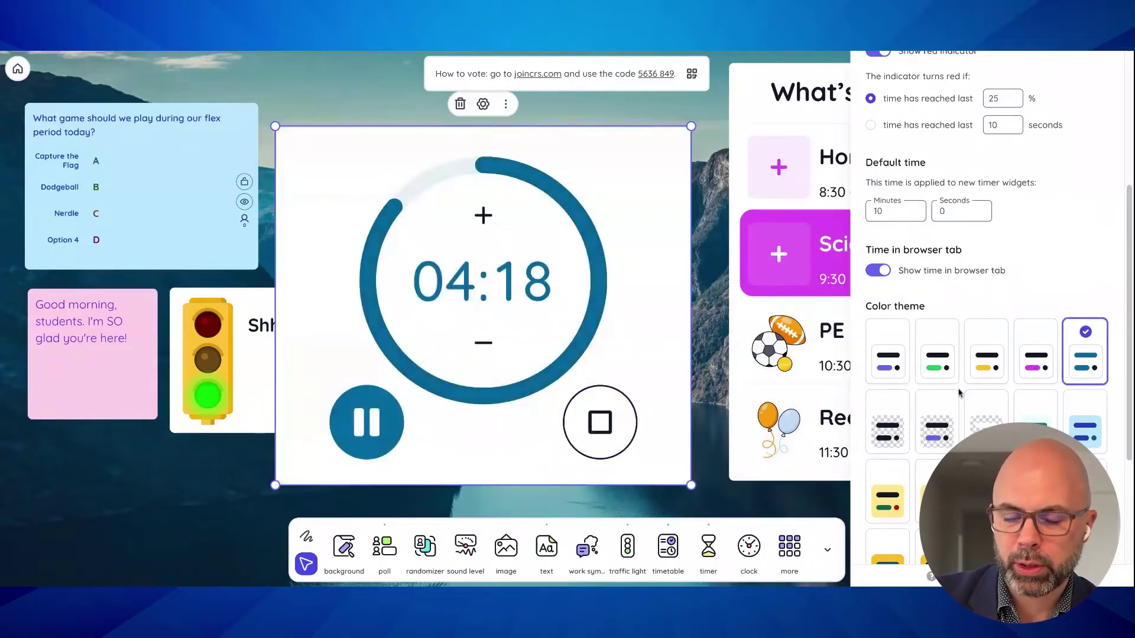
pyautogui.scroll(-3, 959, 393)
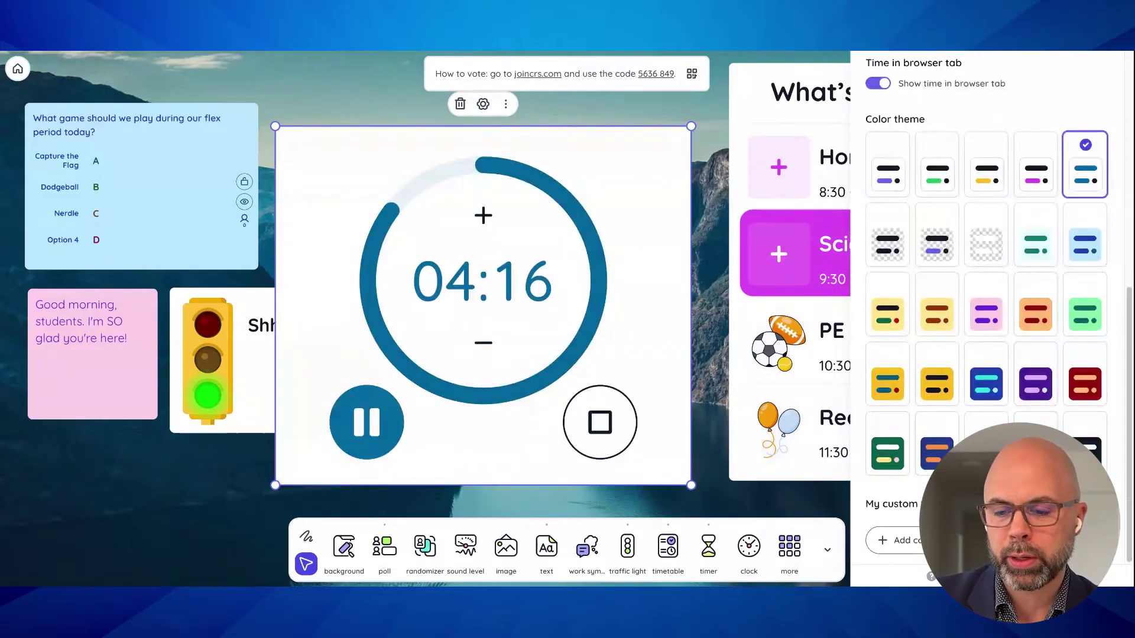
pyautogui.scroll(7, 1124, 81)
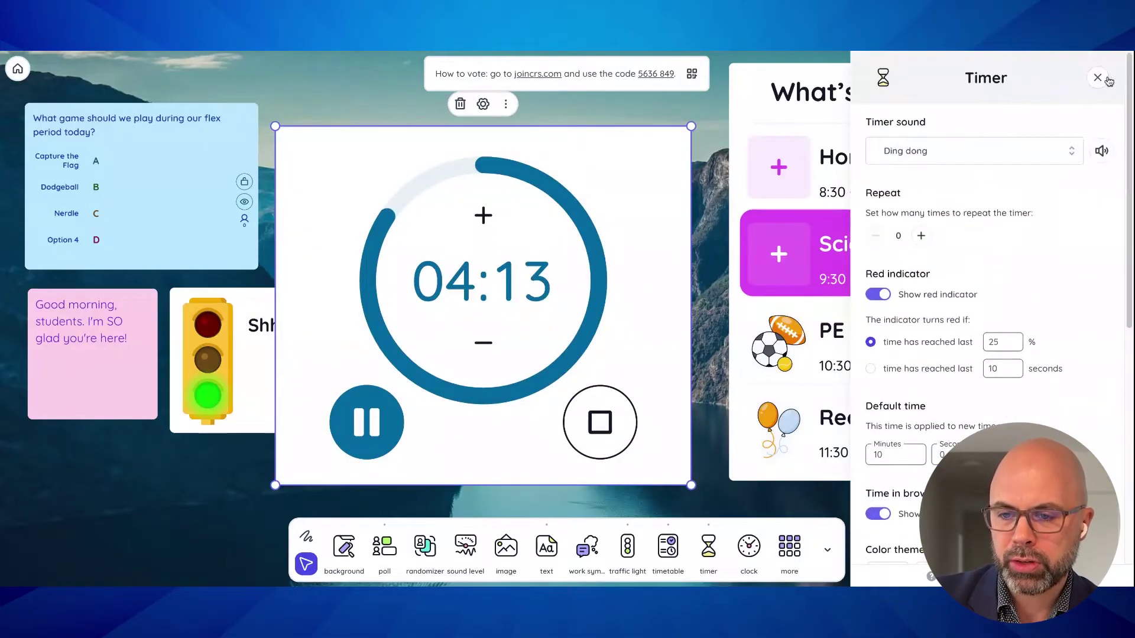
pyautogui.click(1108, 81)
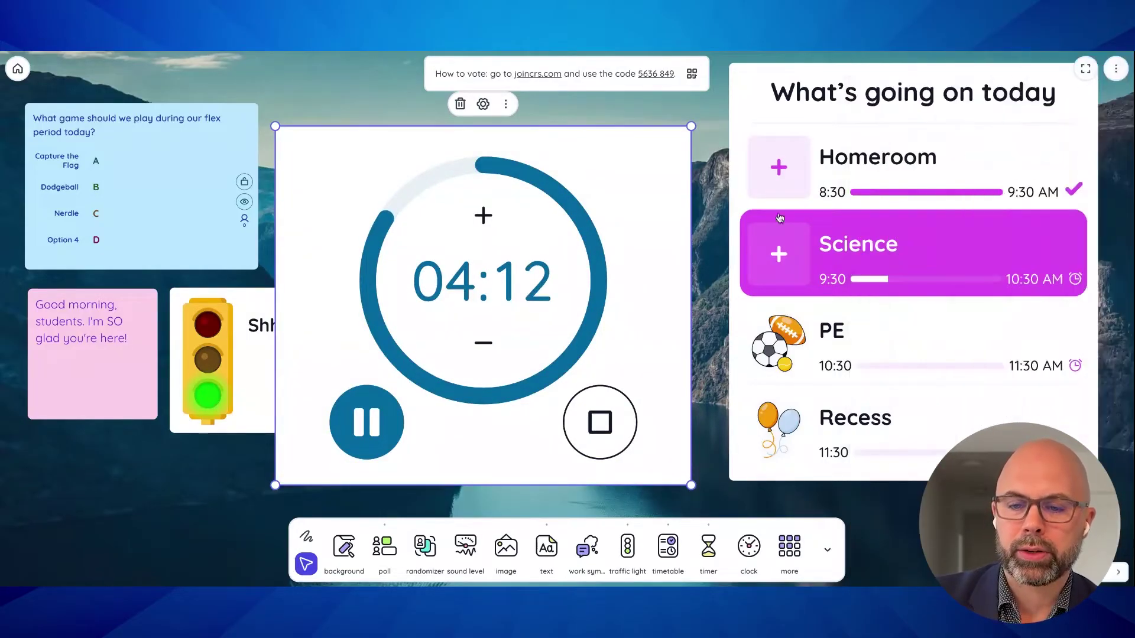
# Step: Nudge the timer slightly up and add an analog clock widget
pyautogui.click(701, 172)
pyautogui.moveTo(618, 195); pyautogui.dragTo(633, 185)
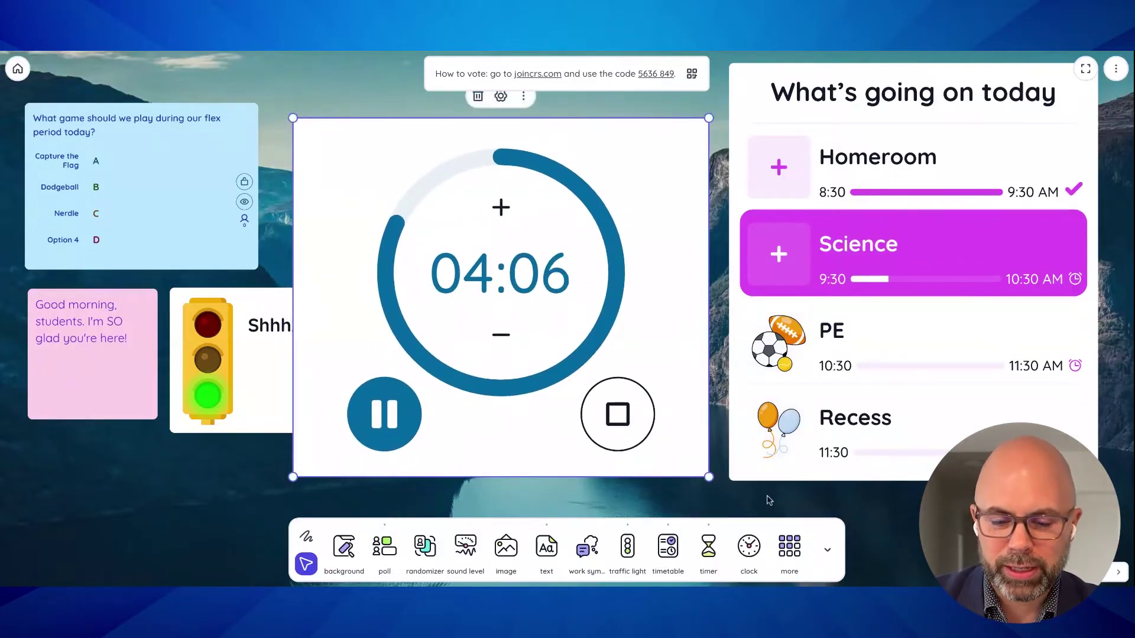
pyautogui.click(750, 547)
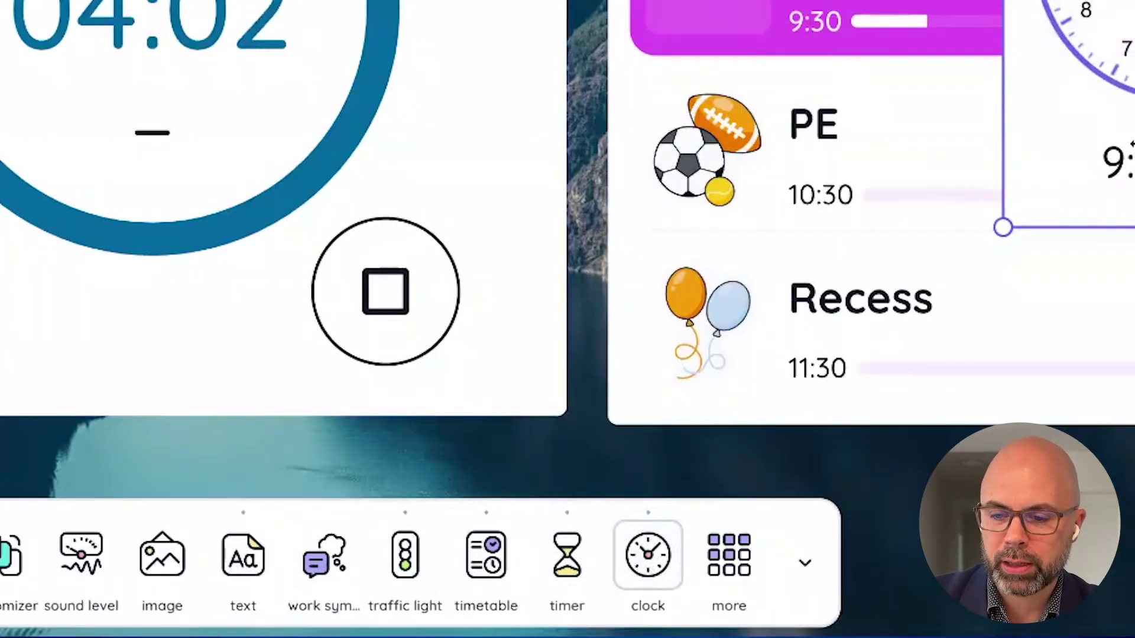
# Step: Delete the timer and traffic-light widgets and enlarge the clock
pyautogui.click(538, 201)
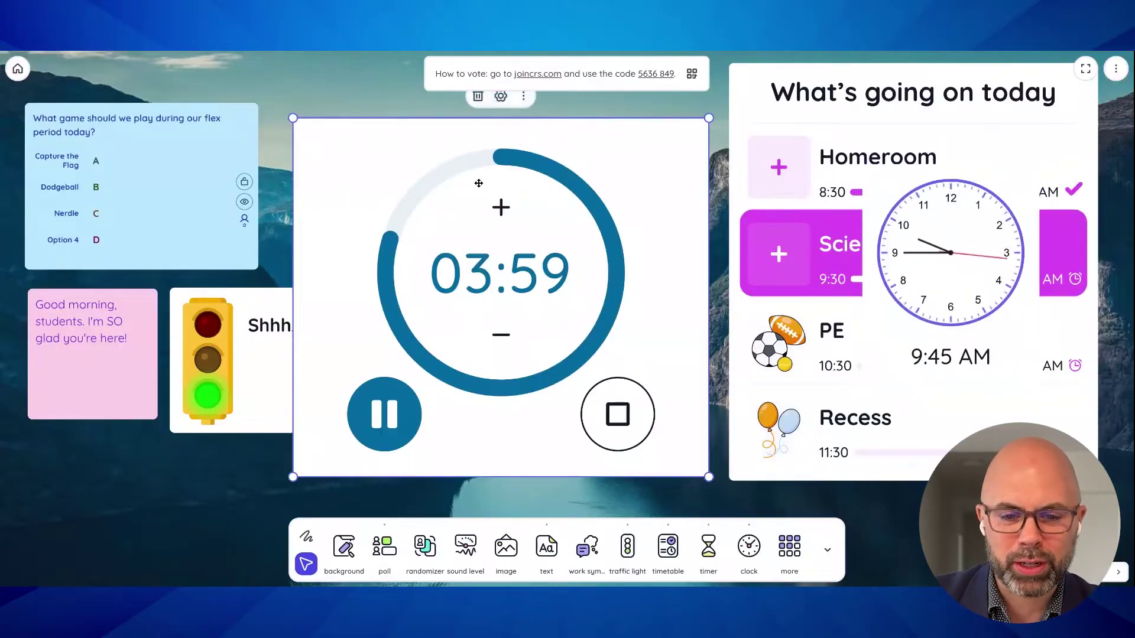
pyautogui.click(478, 96)
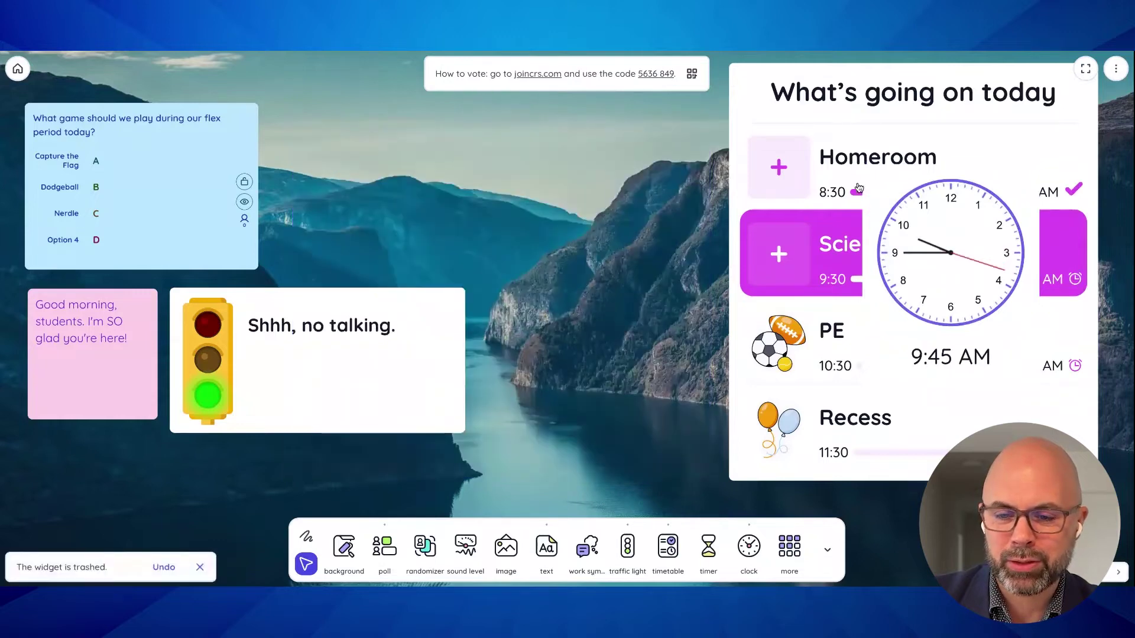
pyautogui.moveTo(879, 242); pyautogui.dragTo(363, 173)
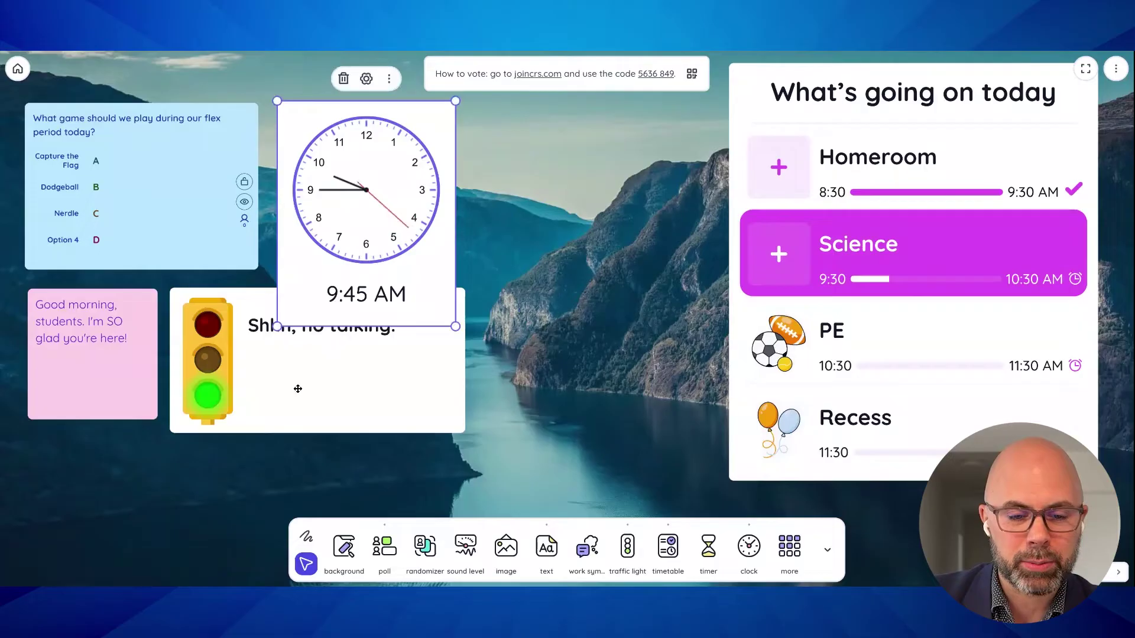
pyautogui.click(297, 387)
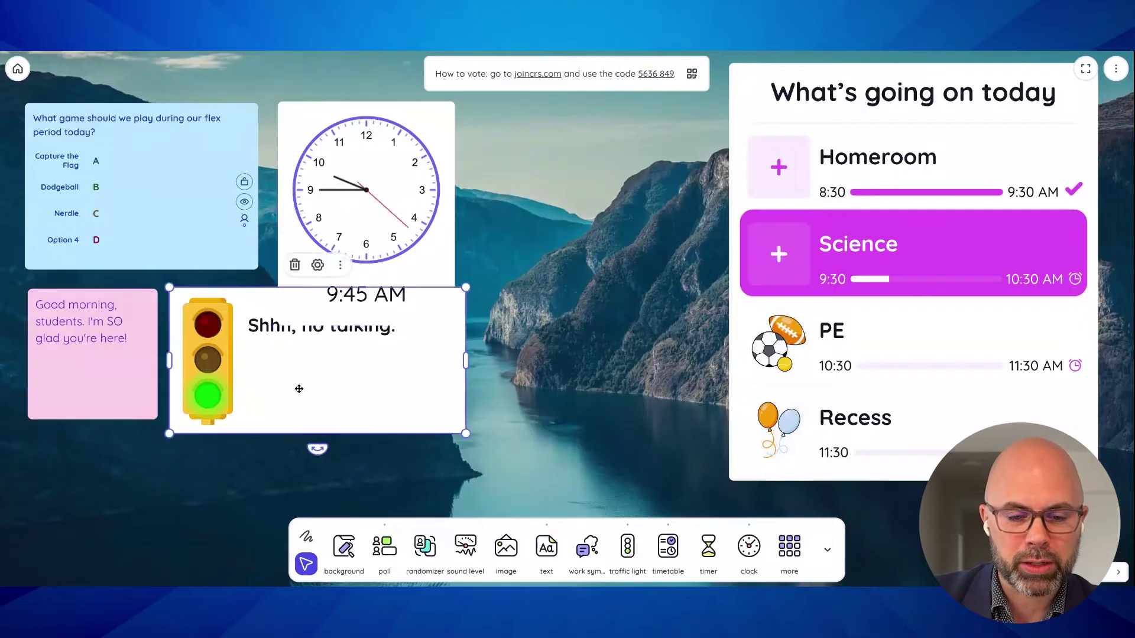
pyautogui.click(295, 265)
pyautogui.moveTo(456, 329); pyautogui.dragTo(632, 465)
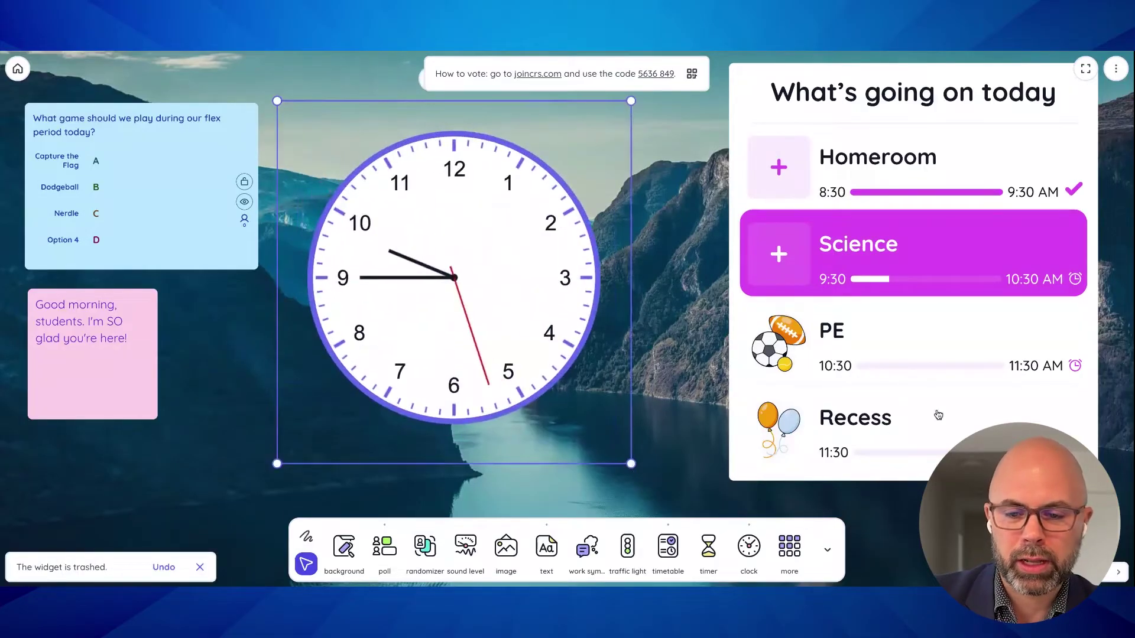
# Step: Shrink the timetable into the top-right corner and move a smaller clock to the lower right
pyautogui.click(1020, 373)
pyautogui.moveTo(731, 480); pyautogui.dragTo(965, 214)
pyautogui.moveTo(591, 260); pyautogui.dragTo(892, 237)
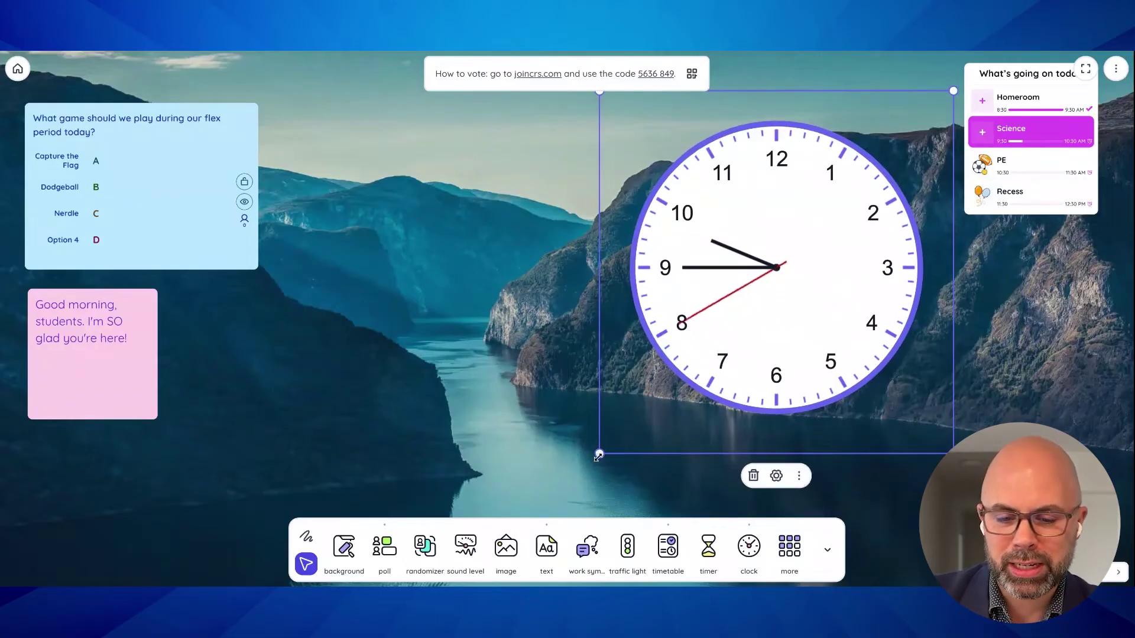
pyautogui.moveTo(595, 457); pyautogui.dragTo(743, 329)
pyautogui.moveTo(855, 228); pyautogui.dragTo(1020, 449)
pyautogui.click(838, 256)
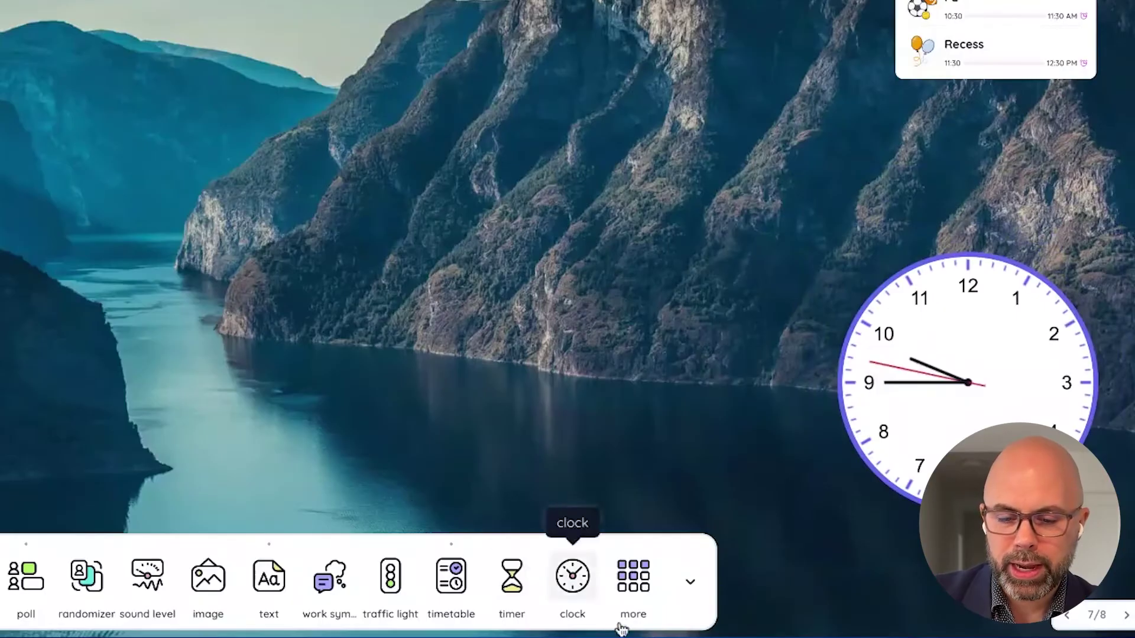
# Step: Add a group maker widget and paste the eight names Abigail to Harold into its list
pyautogui.click(796, 563)
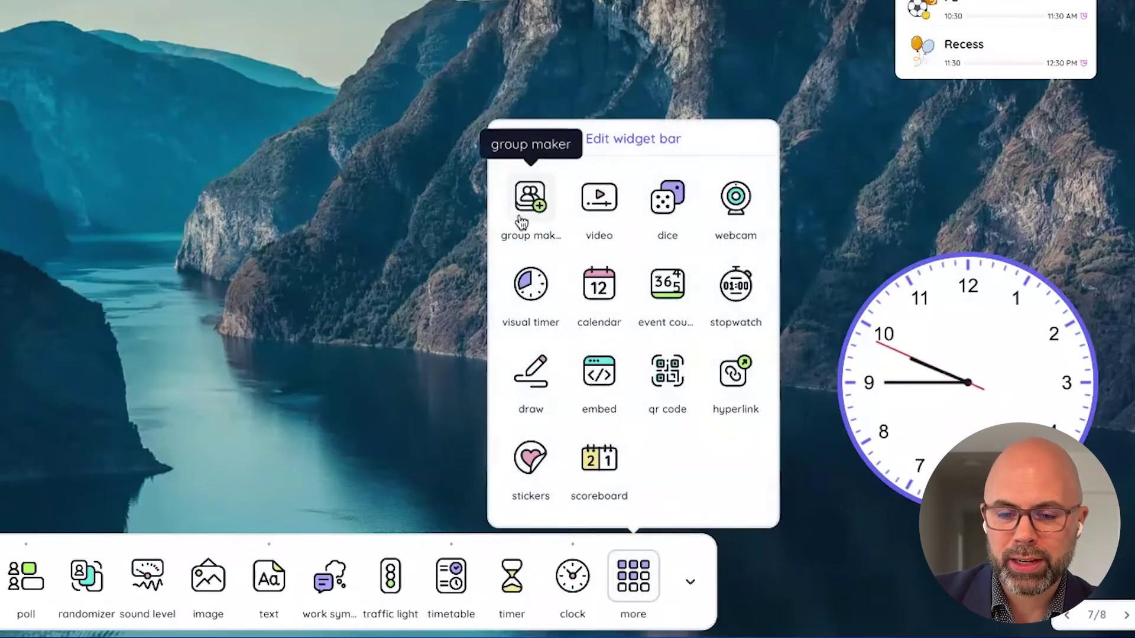
pyautogui.click(534, 204)
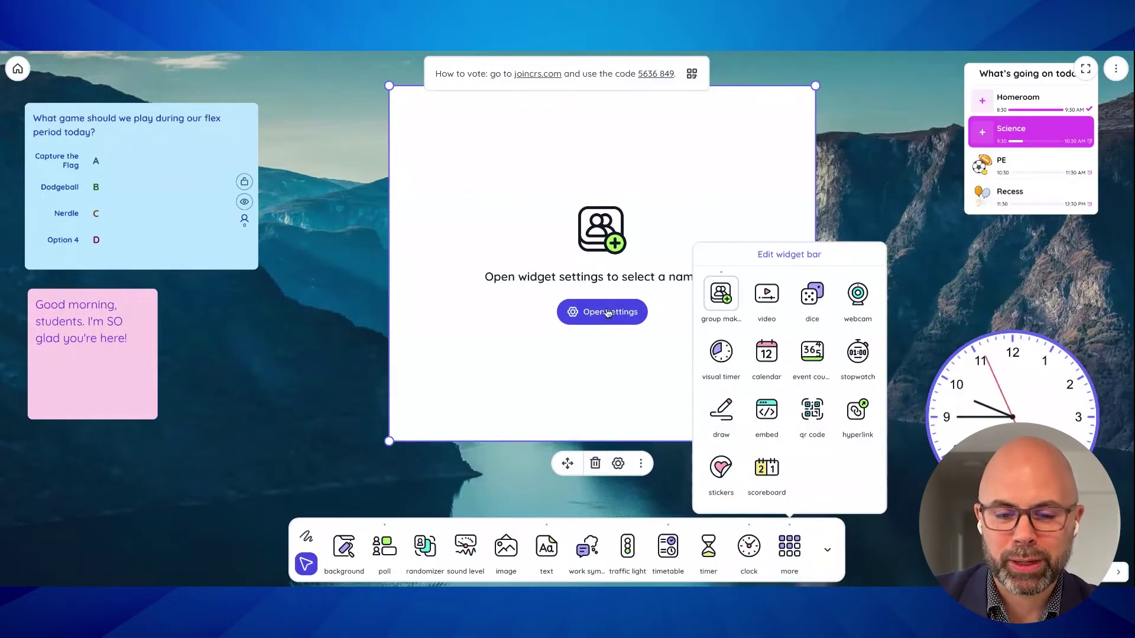
pyautogui.click(608, 312)
pyautogui.write('Abigail')
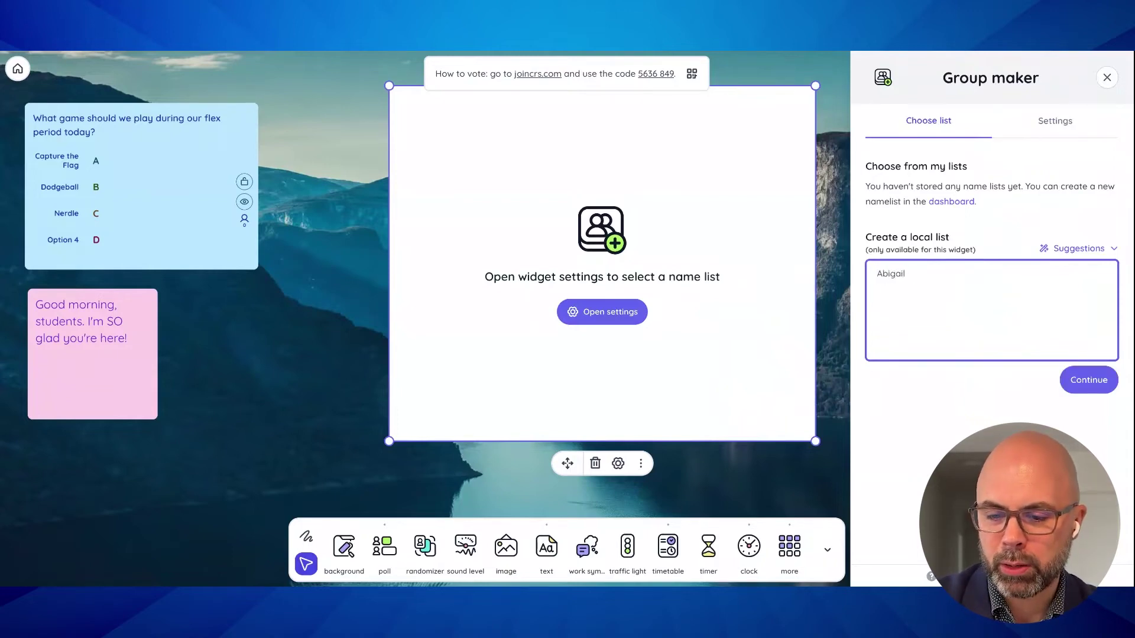
pyautogui.hotkey('ctrl', 'a')
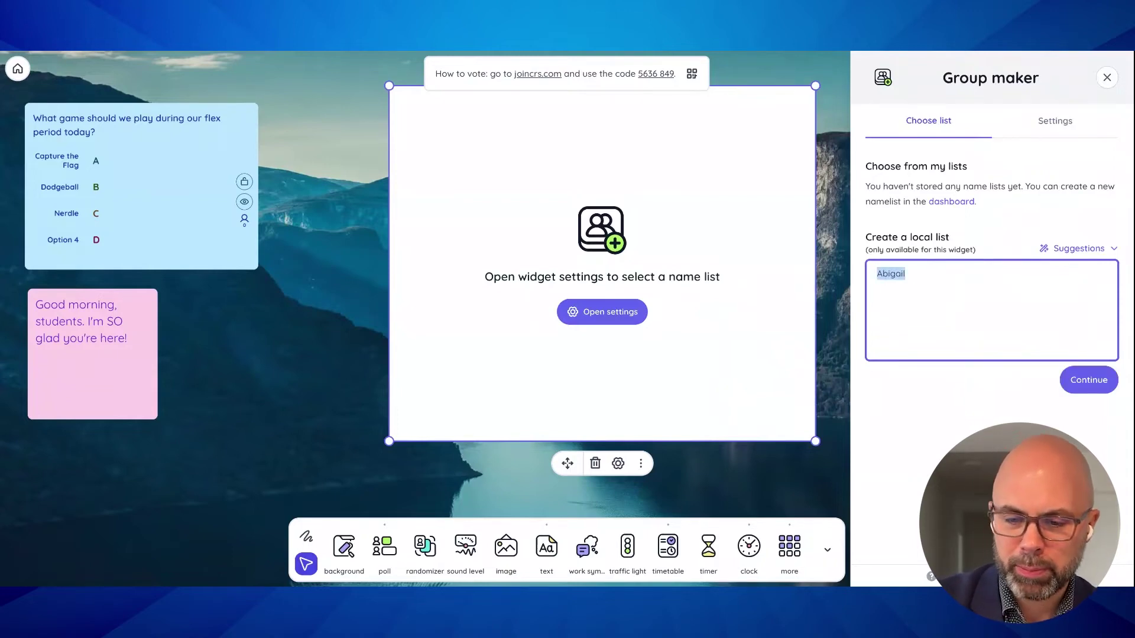
pyautogui.write('Abigail Benji Charles Darwin Edward Fiona Gary Harold')
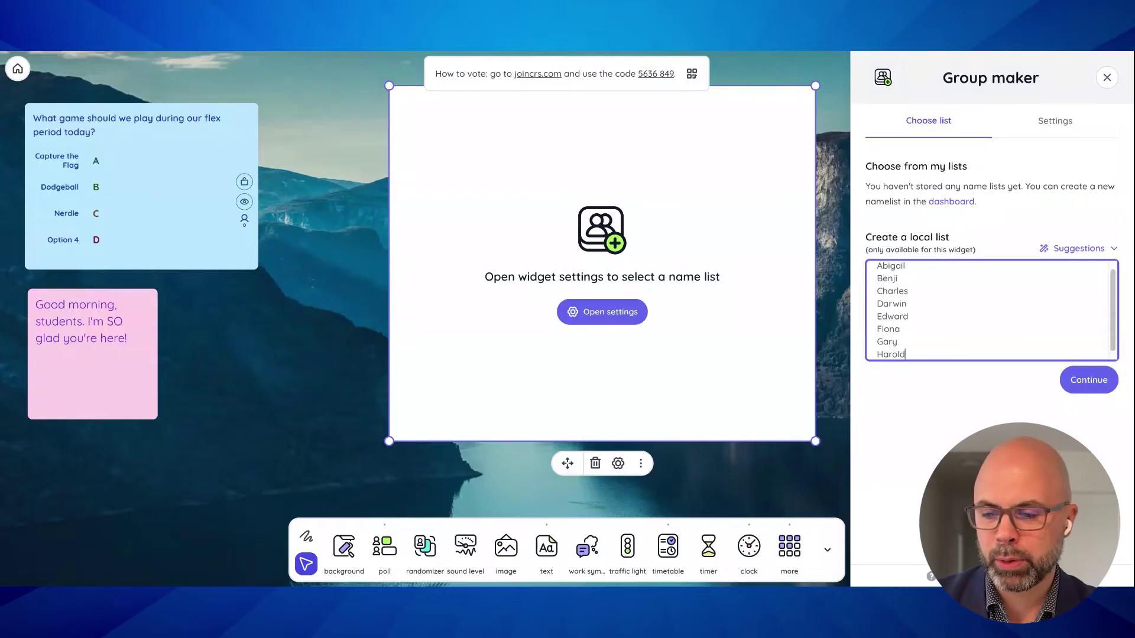
pyautogui.click(1089, 380)
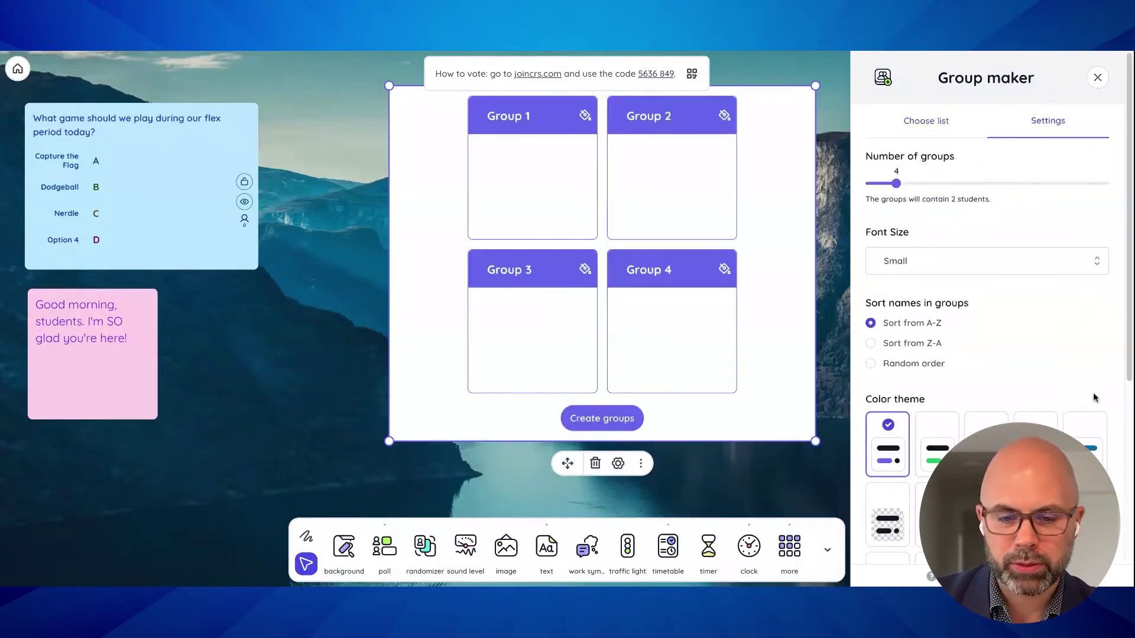
# Step: Make the group maker narrower and taller and move it toward the board centre
pyautogui.click(791, 281)
pyautogui.moveTo(815, 441); pyautogui.dragTo(769, 500)
pyautogui.moveTo(743, 231); pyautogui.dragTo(821, 242)
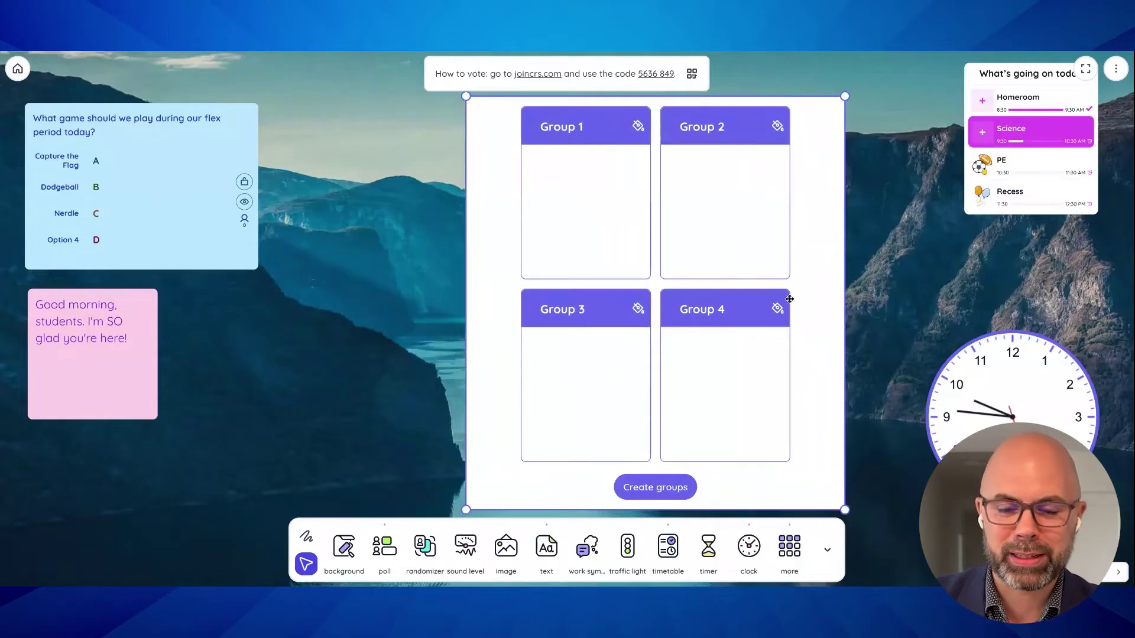
# Step: Create the four groups, widen the widget into one row, and shuffle twice
pyautogui.click(657, 493)
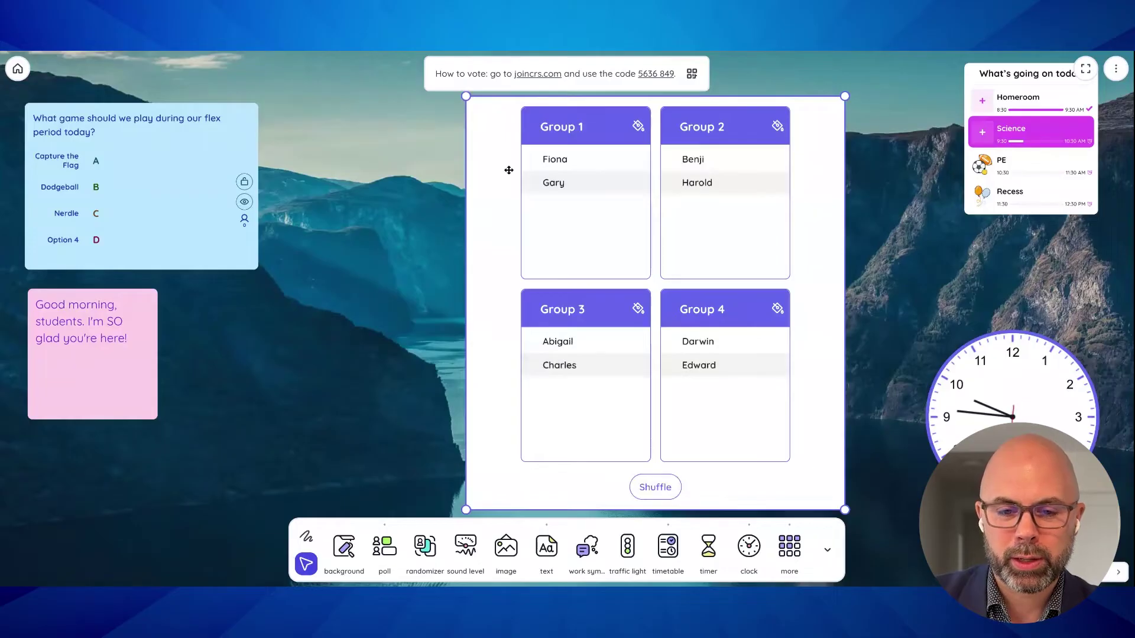
pyautogui.moveTo(463, 96); pyautogui.dragTo(232, 201)
pyautogui.click(537, 495)
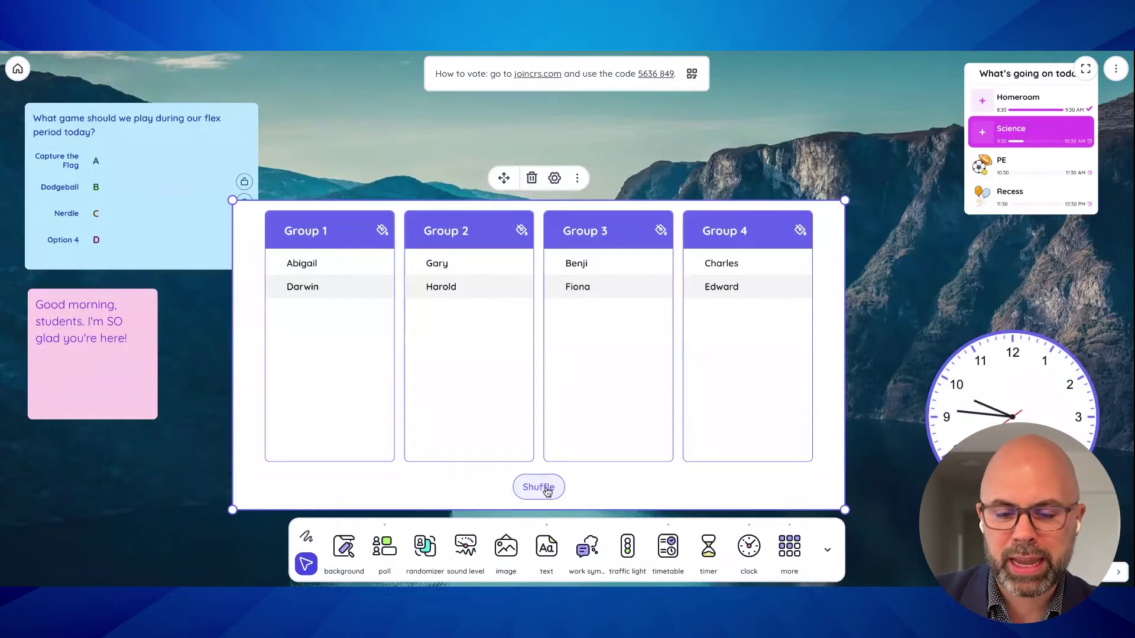
pyautogui.click(547, 490)
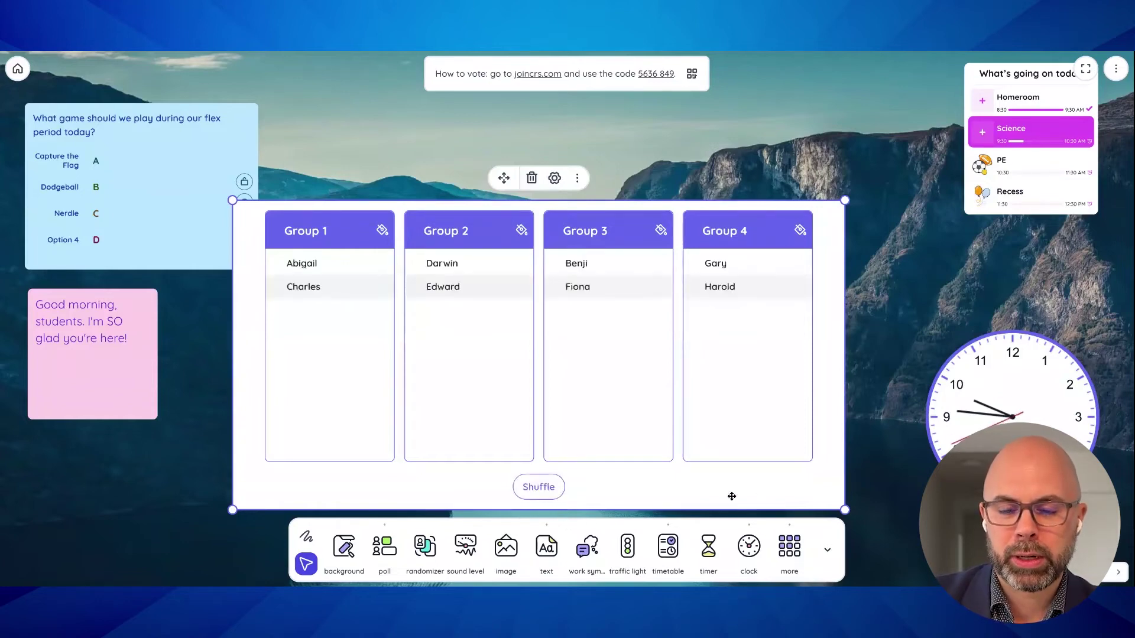
# Step: Shrink the groups widget, shuffle once more, and place it beside the welcome note
pyautogui.moveTo(845, 510); pyautogui.dragTo(811, 349)
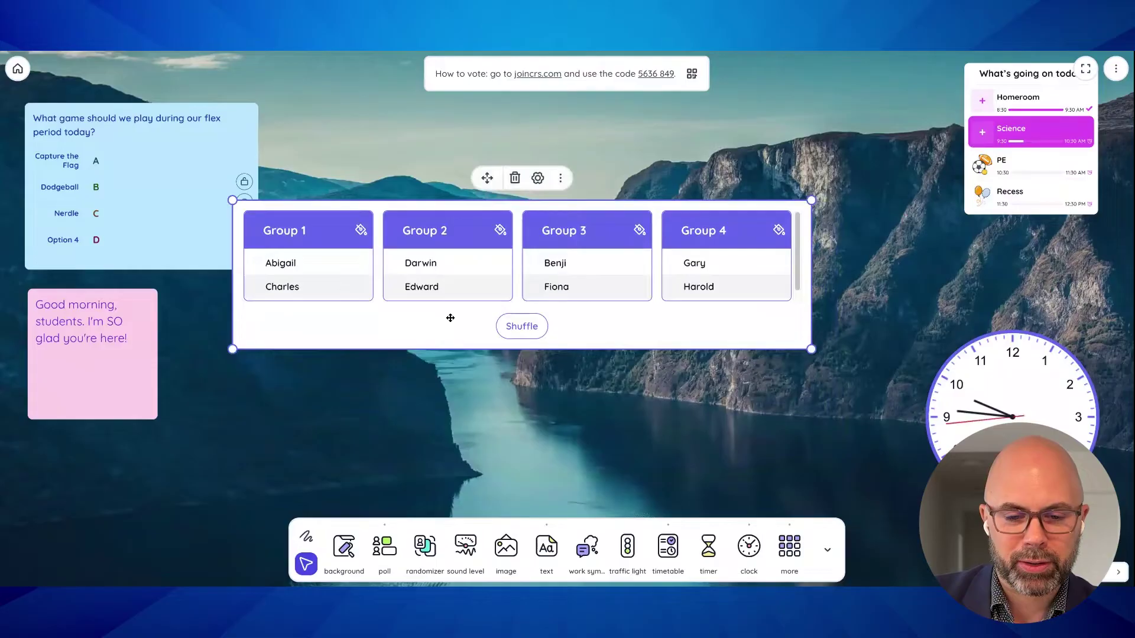
pyautogui.click(523, 327)
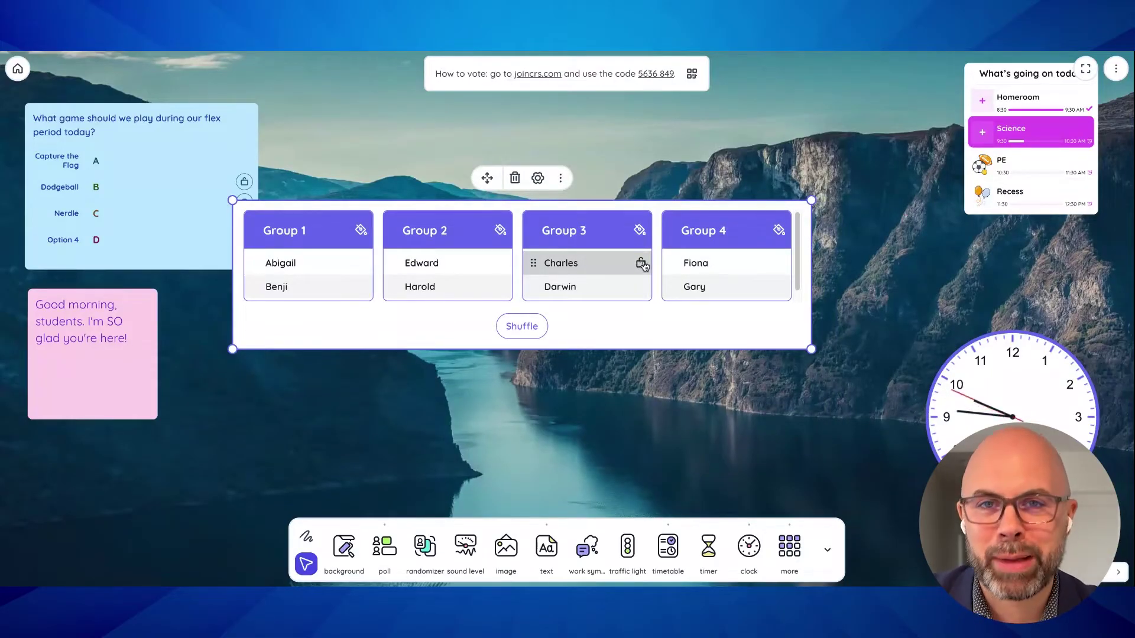
pyautogui.moveTo(639, 326); pyautogui.dragTo(578, 416)
pyautogui.moveTo(751, 439); pyautogui.dragTo(529, 437)
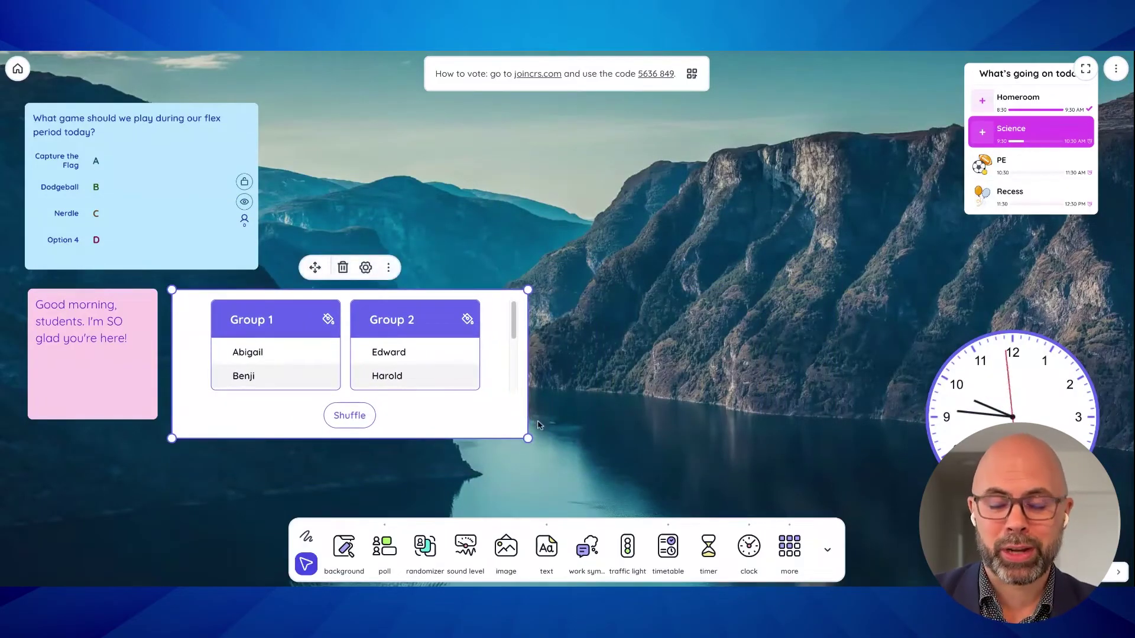
# Step: Add a video widget and load the pasted YouTube link
pyautogui.click(789, 547)
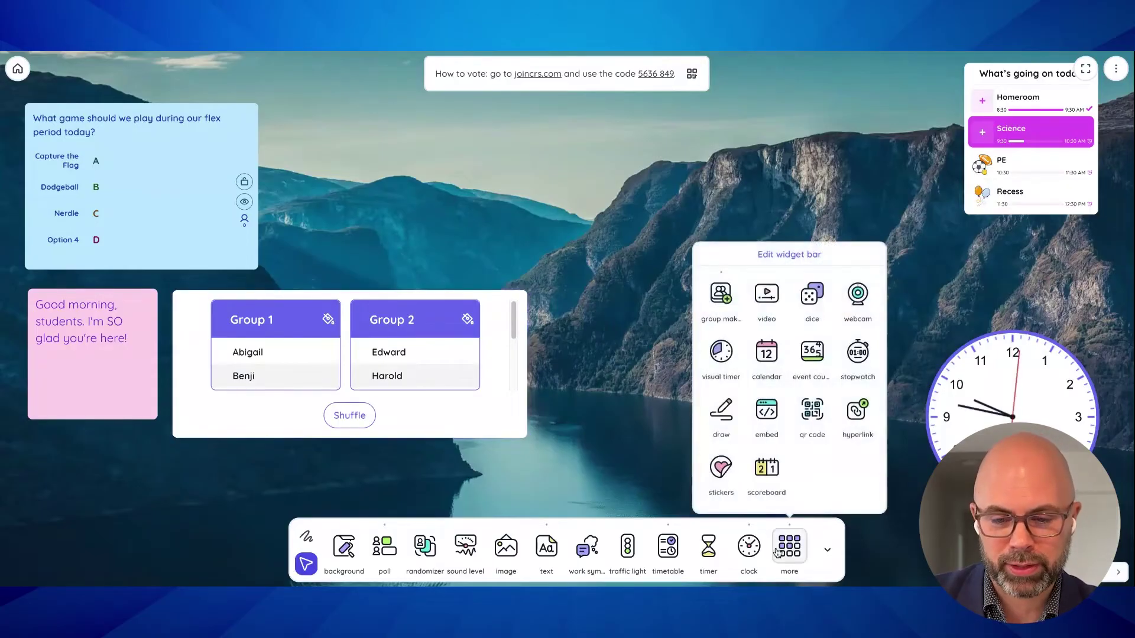
pyautogui.click(767, 294)
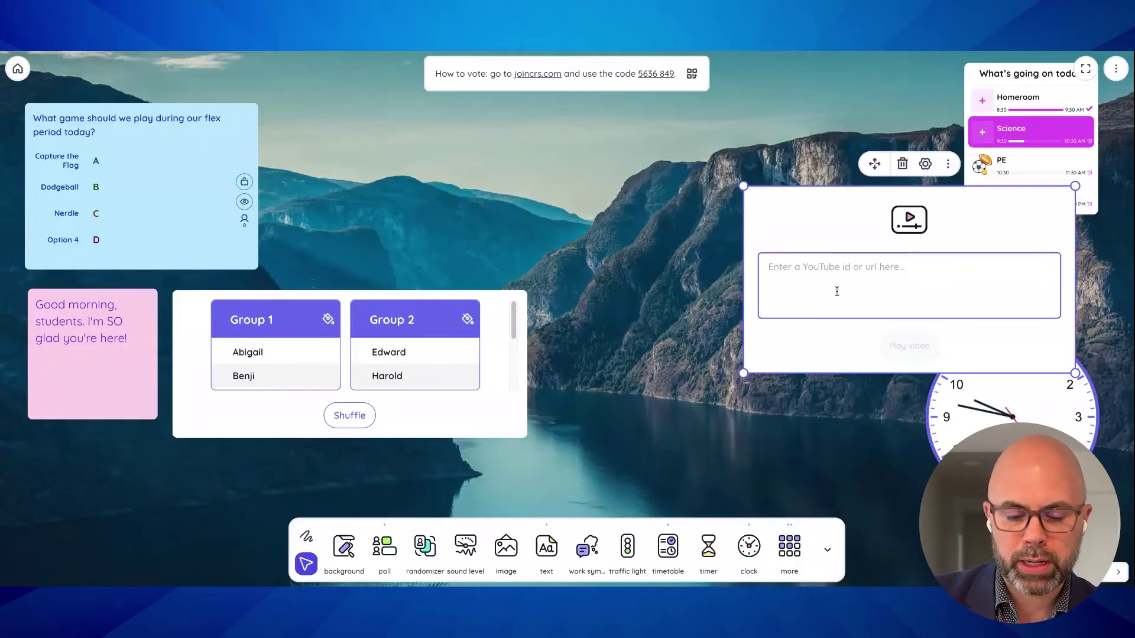
pyautogui.write('https://youtu.be/MXcKOaJTxEw?si=vf0BsfZdOHXQp2El')
pyautogui.click(909, 345)
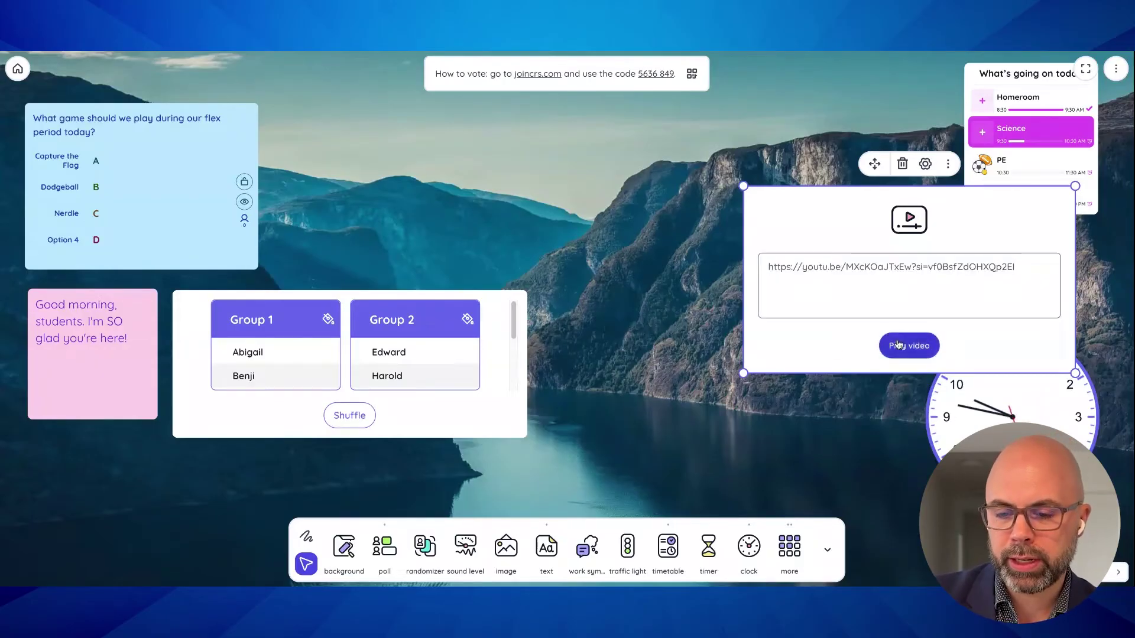
# Step: Enlarge and reposition the video widget, then pause the video
pyautogui.moveTo(794, 288); pyautogui.dragTo(590, 372)
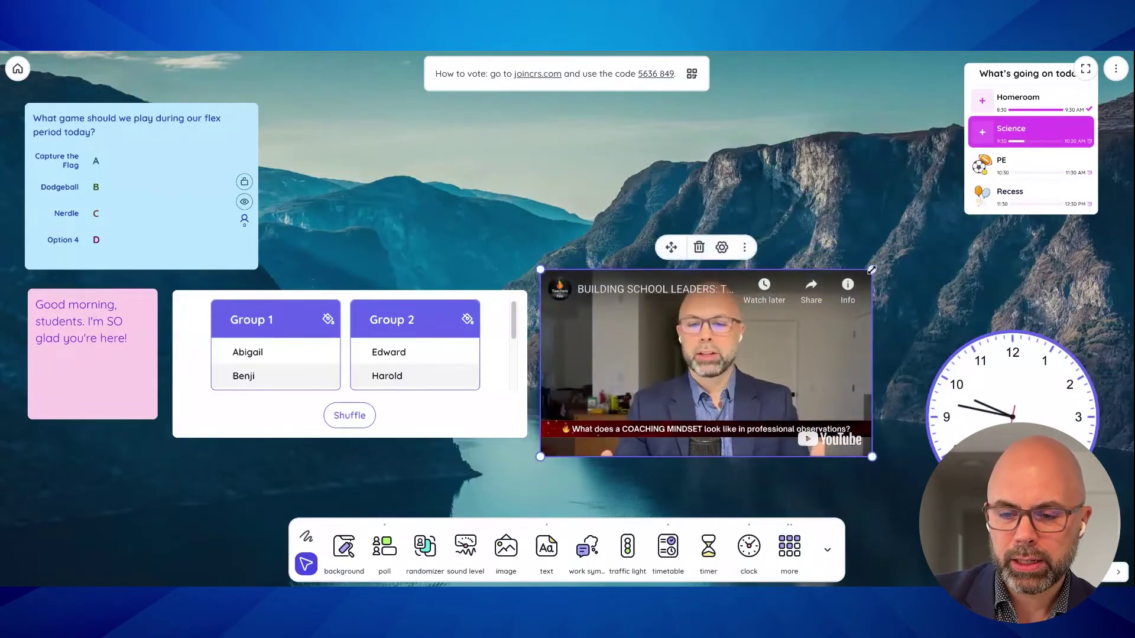
pyautogui.moveTo(872, 269); pyautogui.dragTo(1084, 162)
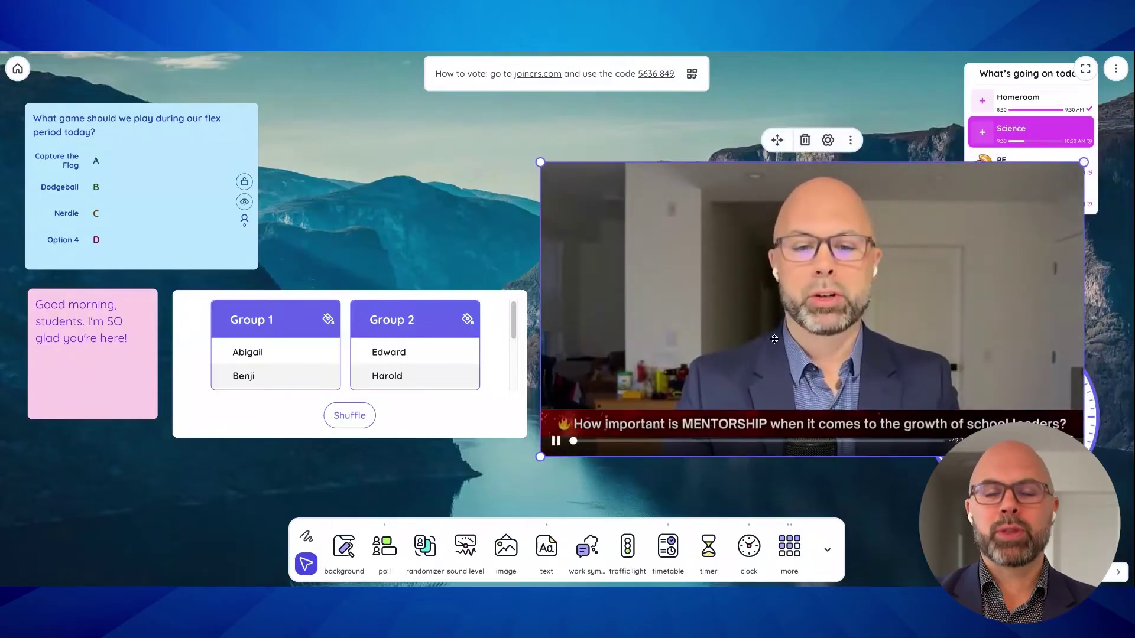
pyautogui.moveTo(532, 148); pyautogui.dragTo(505, 110)
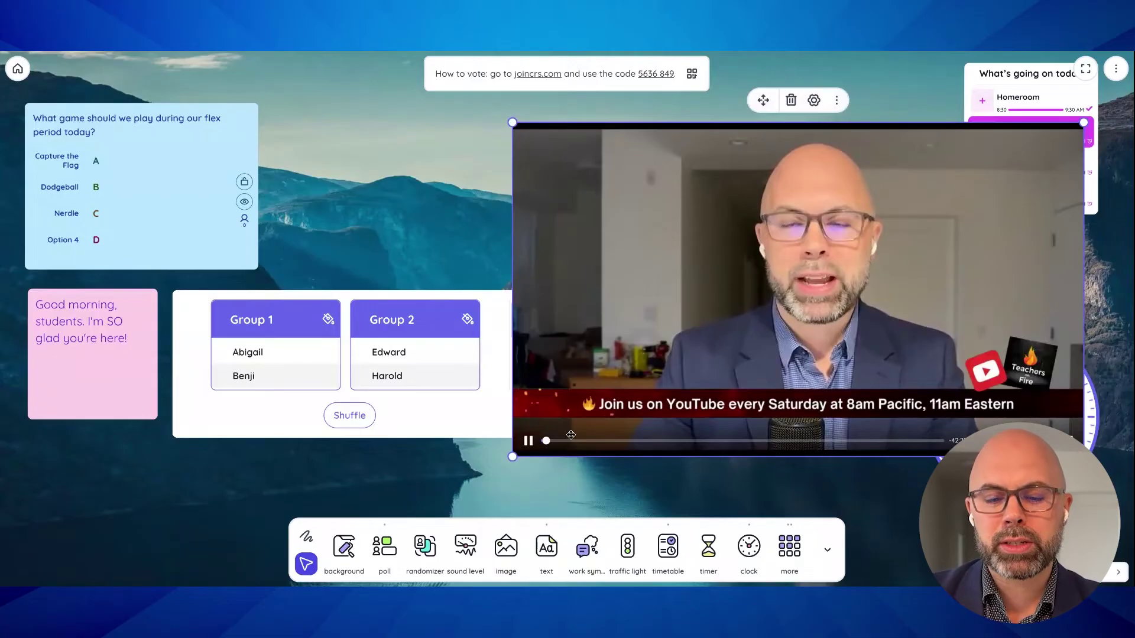
pyautogui.click(531, 443)
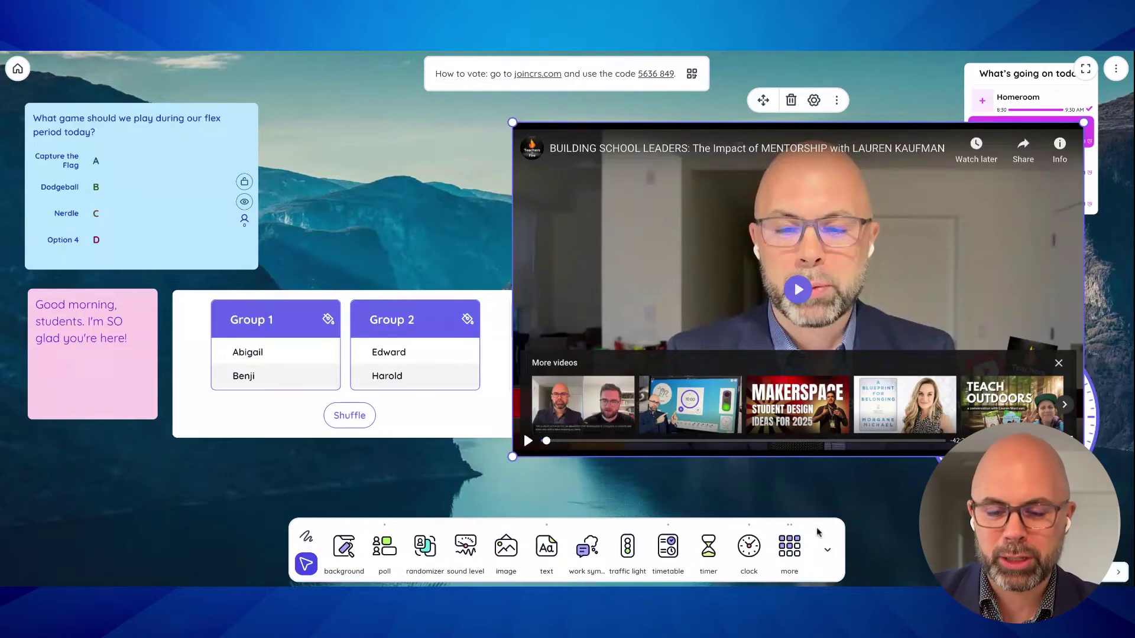
# Step: Shrink the clock widget behind the video
pyautogui.click(1094, 407)
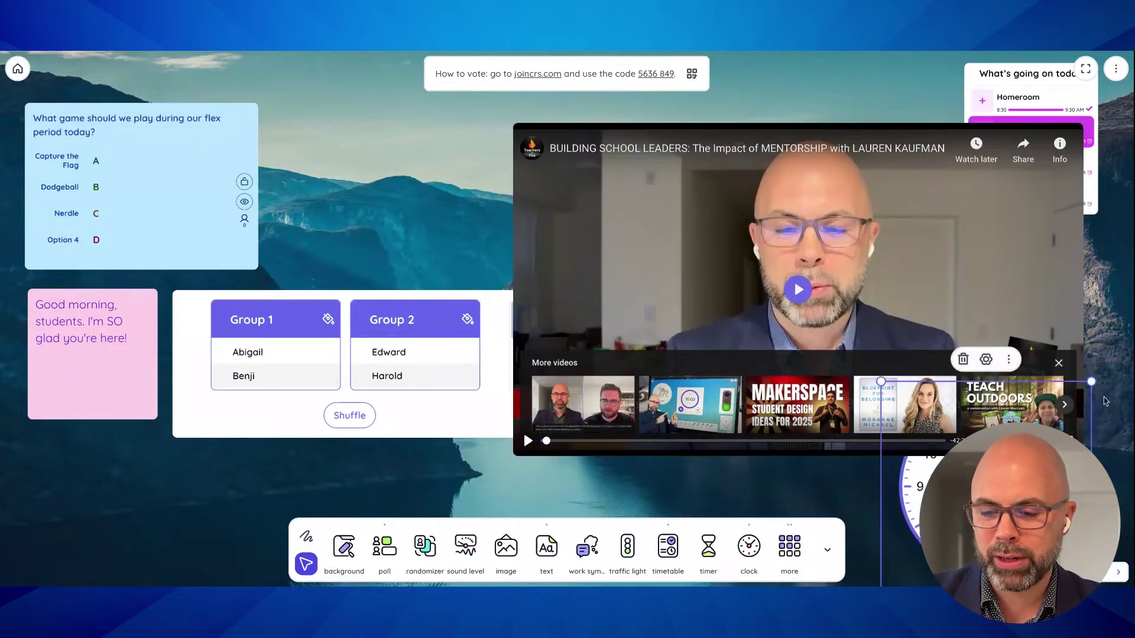
pyautogui.moveTo(1092, 383); pyautogui.dragTo(1019, 461)
pyautogui.click(789, 546)
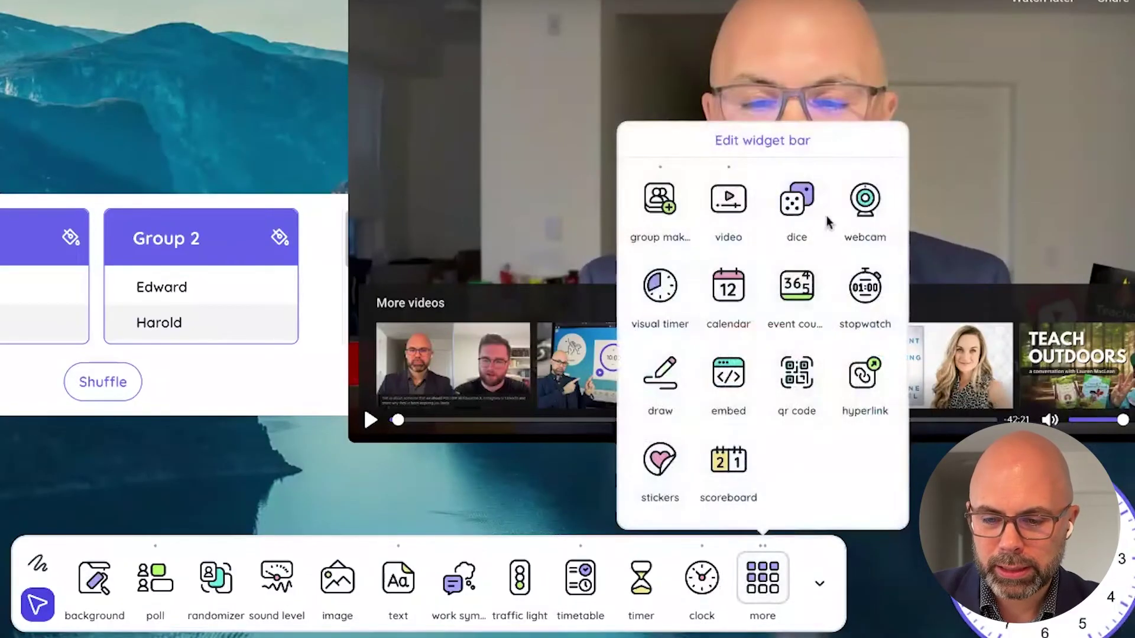
# Step: Add a dice widget and roll it twice
pyautogui.click(797, 198)
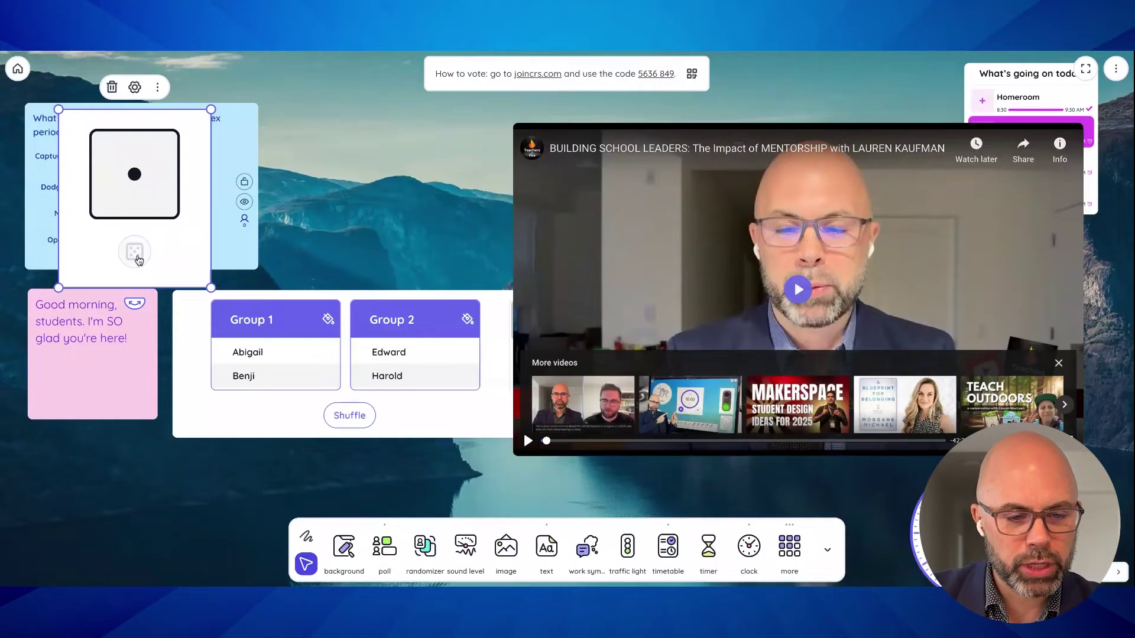
pyautogui.click(136, 258)
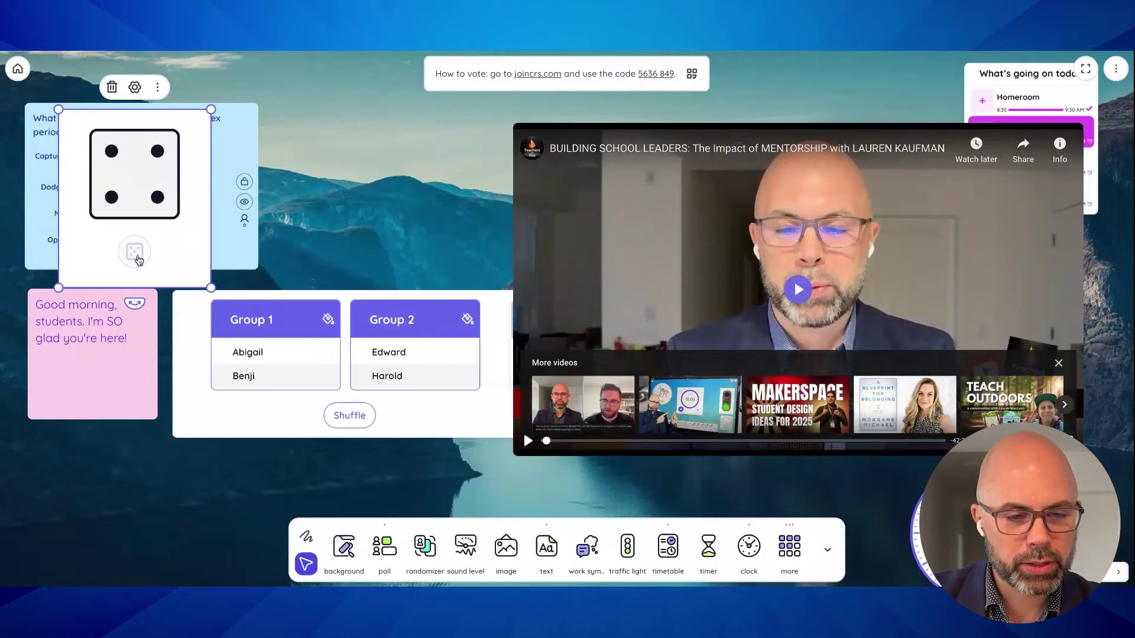
pyautogui.click(137, 259)
# Step: In dice settings, try two and three dice, then a 12-sided die, and roll it
pyautogui.click(134, 87)
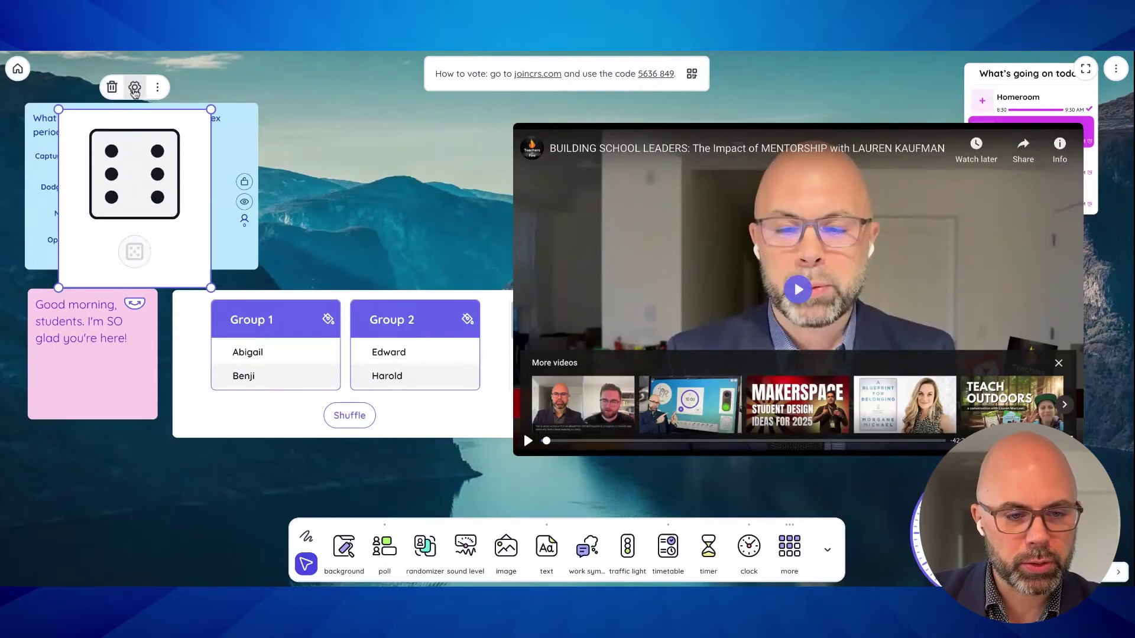
pyautogui.click(991, 203)
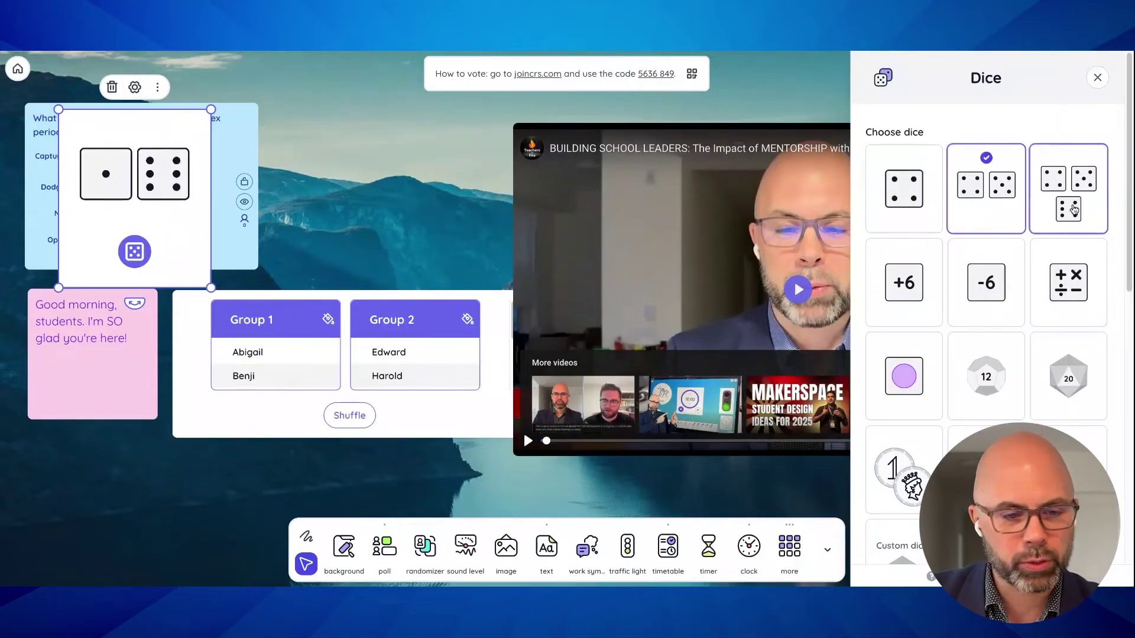
pyautogui.click(1071, 208)
pyautogui.hotkey('ctrl', 'z')
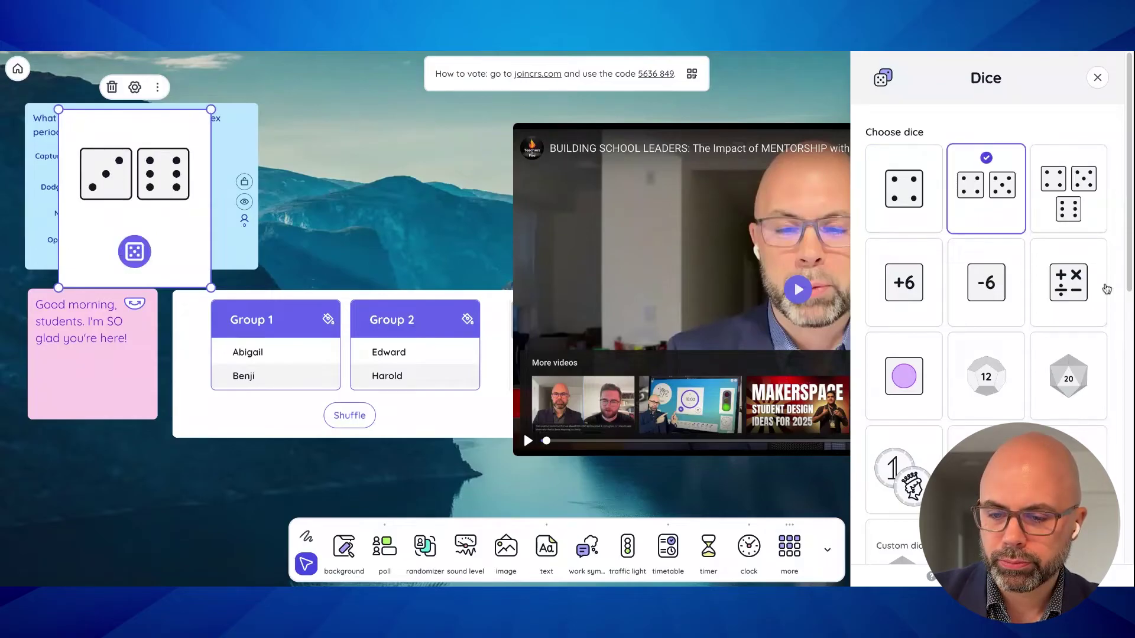
pyautogui.scroll(-3, 1015, 392)
pyautogui.click(987, 312)
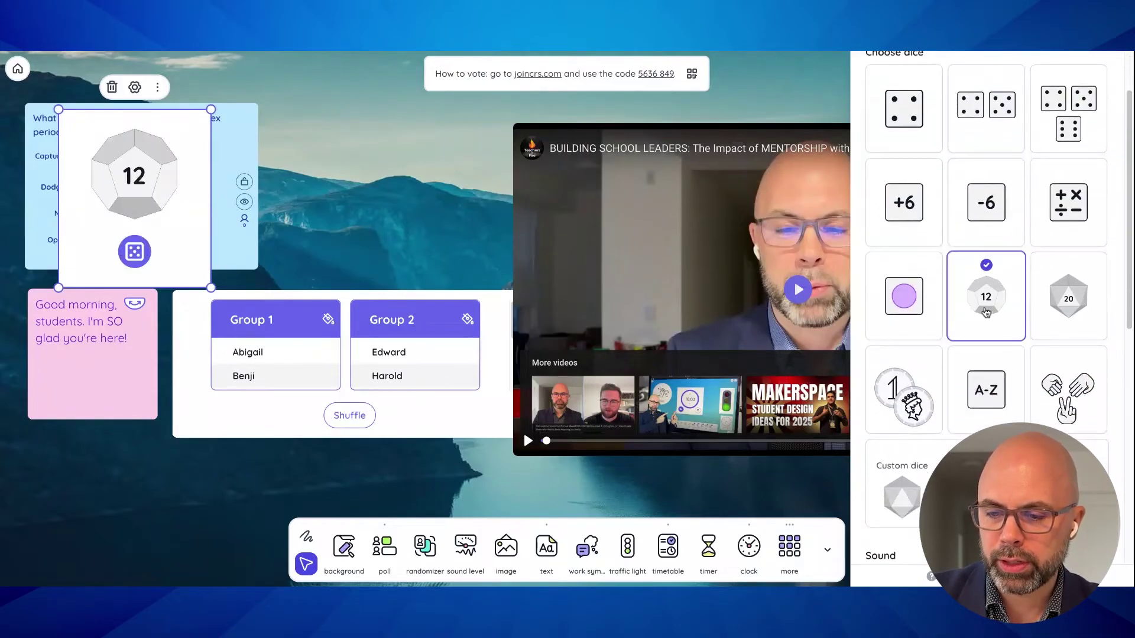
pyautogui.click(135, 251)
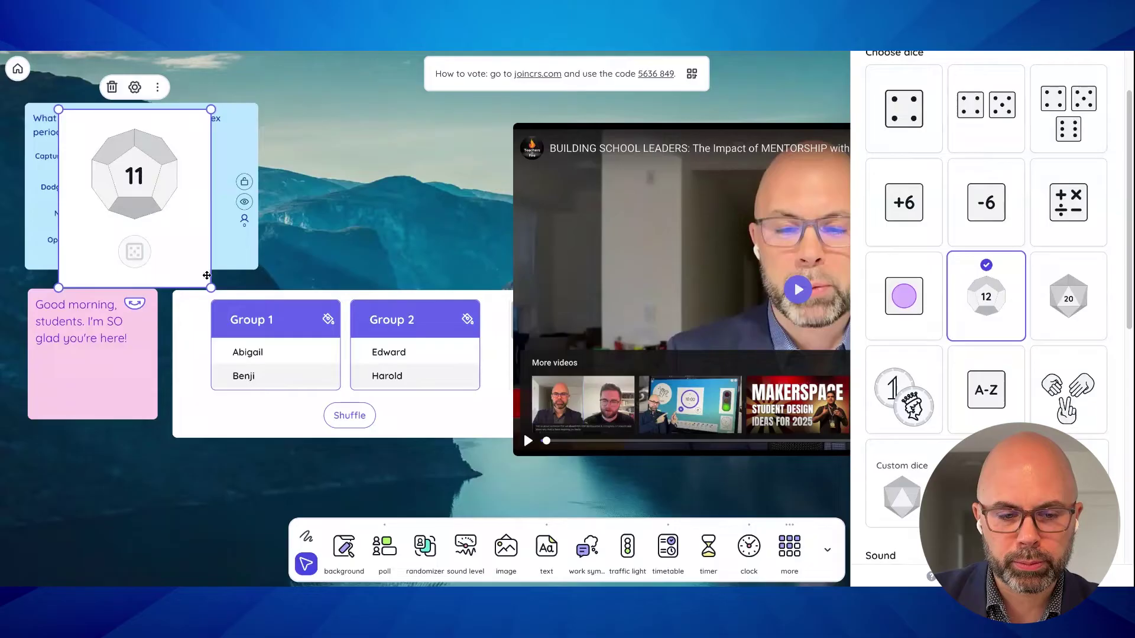
# Step: Switch the dice back to two standard dice
pyautogui.scroll(-1, 1045, 374)
pyautogui.scroll(-15, 1045, 374)
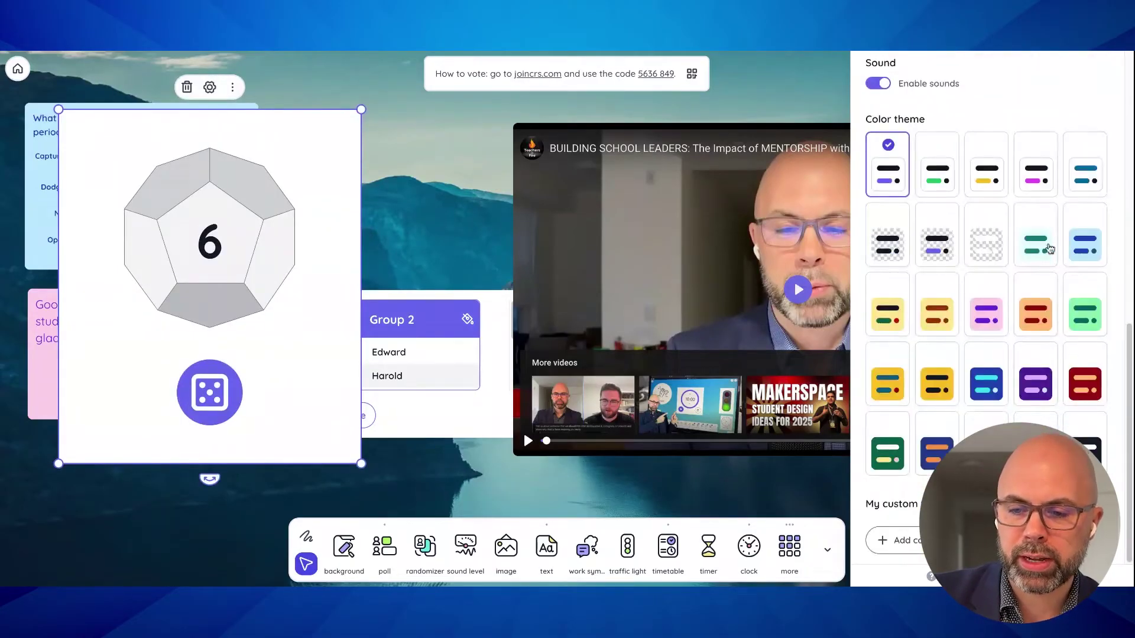
pyautogui.scroll(15, 1036, 170)
pyautogui.click(985, 178)
pyautogui.click(789, 546)
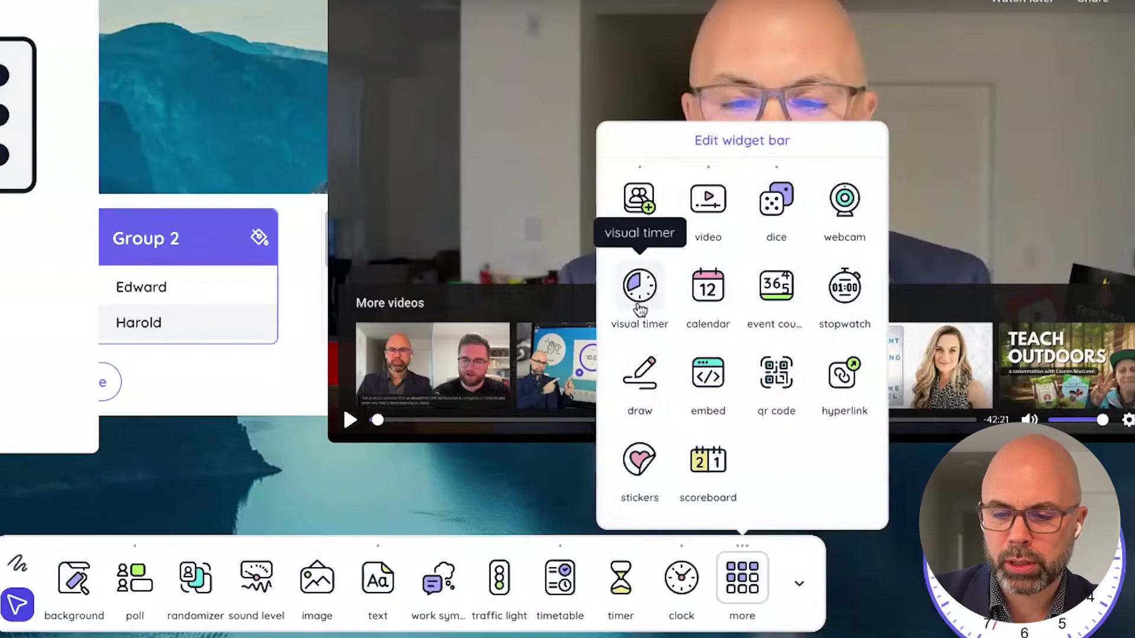
# Step: Add then delete a webcam widget, and delete the video widget
pyautogui.click(845, 199)
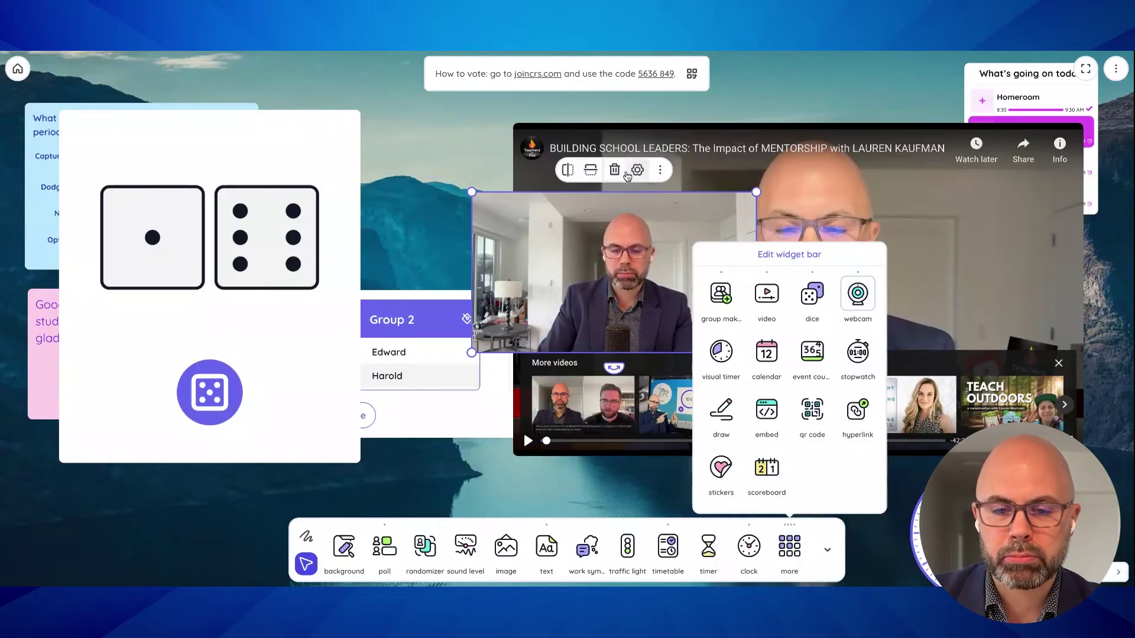
pyautogui.click(615, 170)
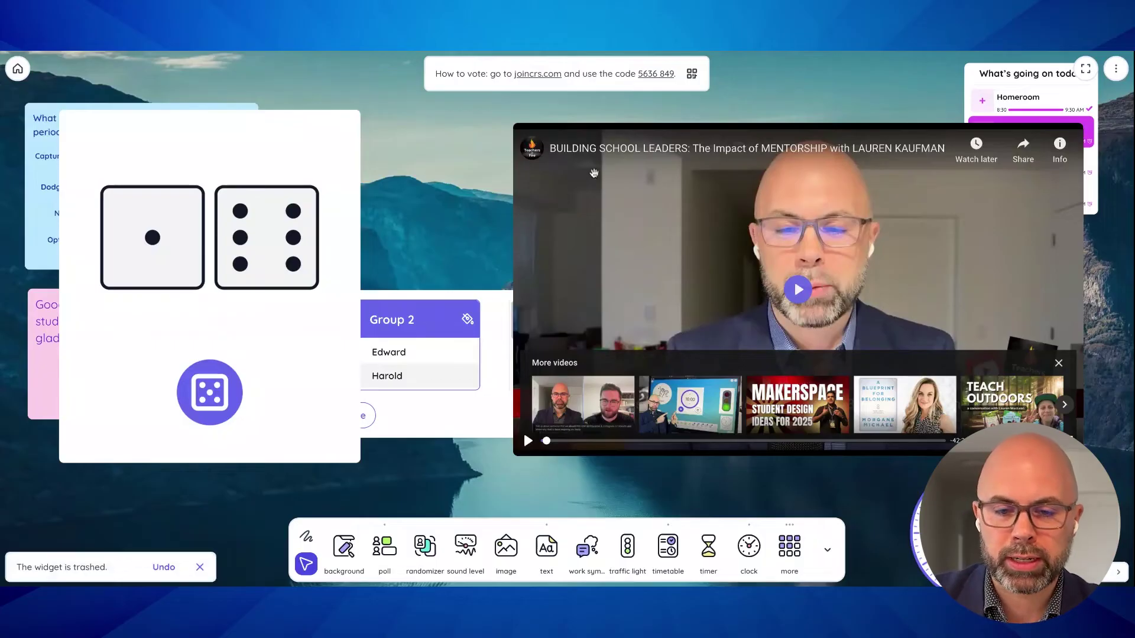
pyautogui.click(686, 196)
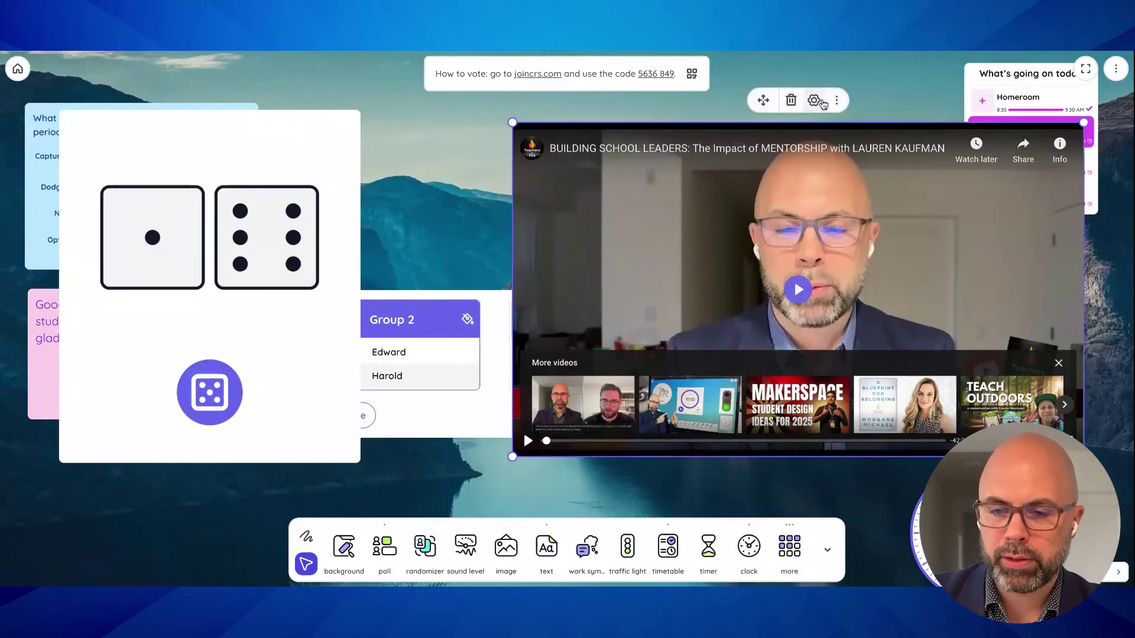
pyautogui.click(802, 106)
# Step: Delete the dice widget and move the group maker up to the top centre
pyautogui.click(278, 162)
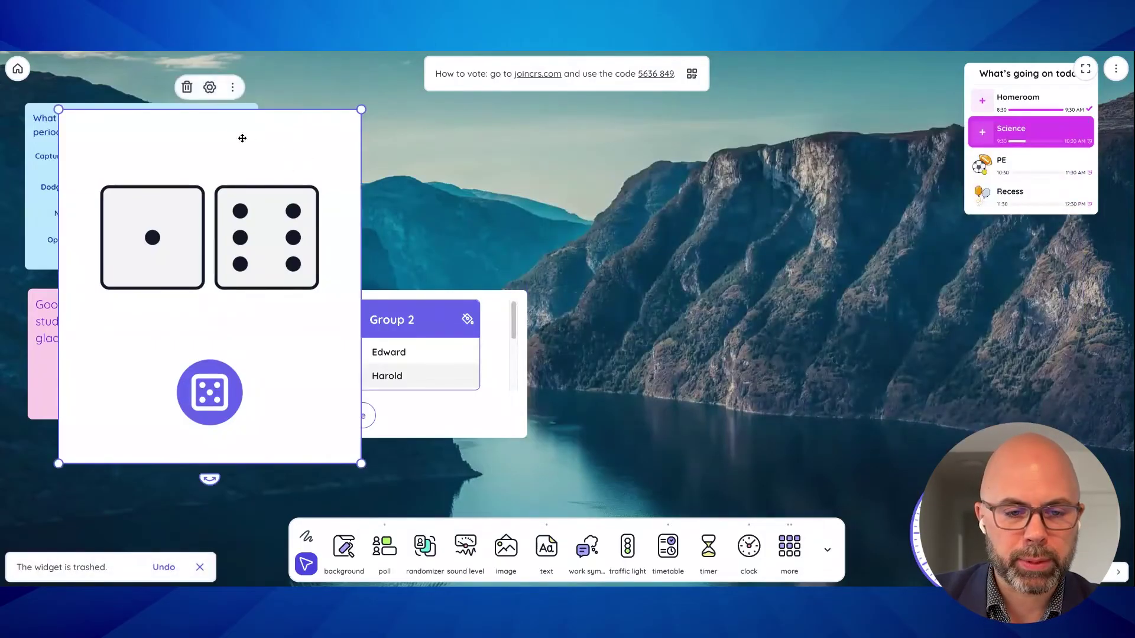
pyautogui.click(187, 87)
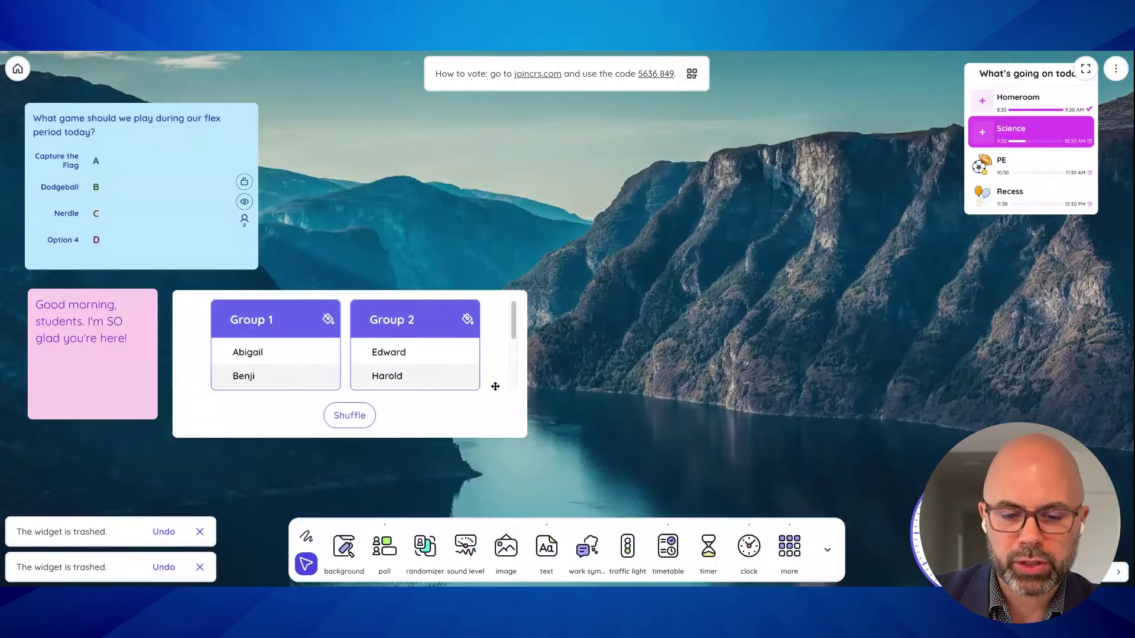
pyautogui.moveTo(495, 387); pyautogui.dragTo(602, 196)
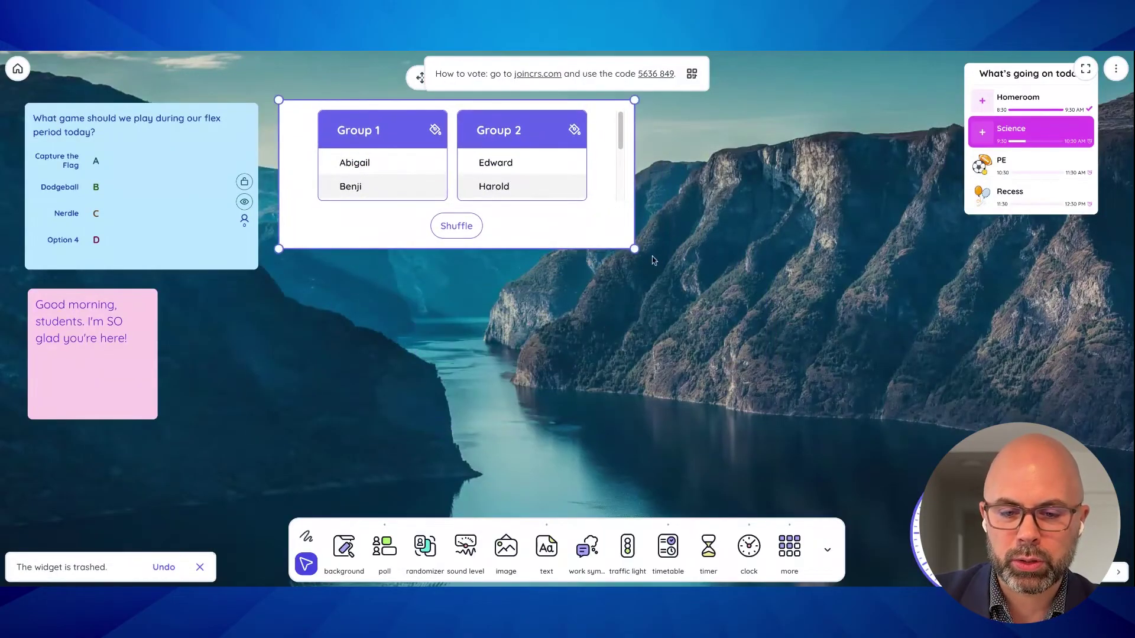
# Step: Enlarge the group maker to show four groups, try then remove an event countdown, and add a stopwatch
pyautogui.moveTo(639, 254); pyautogui.dragTo(591, 404)
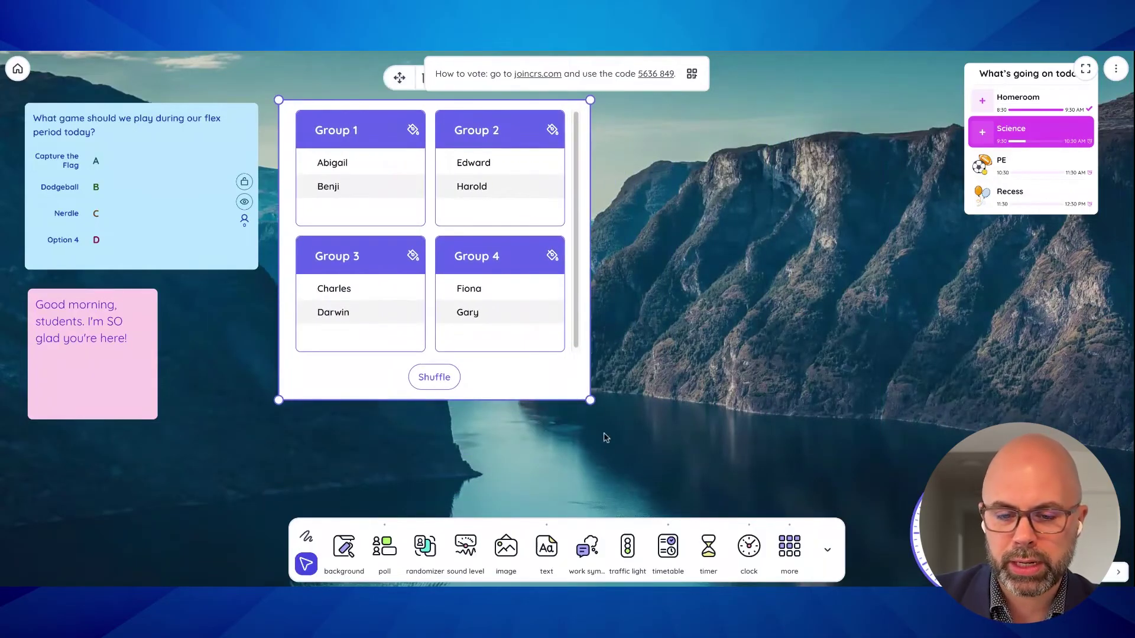
pyautogui.click(797, 568)
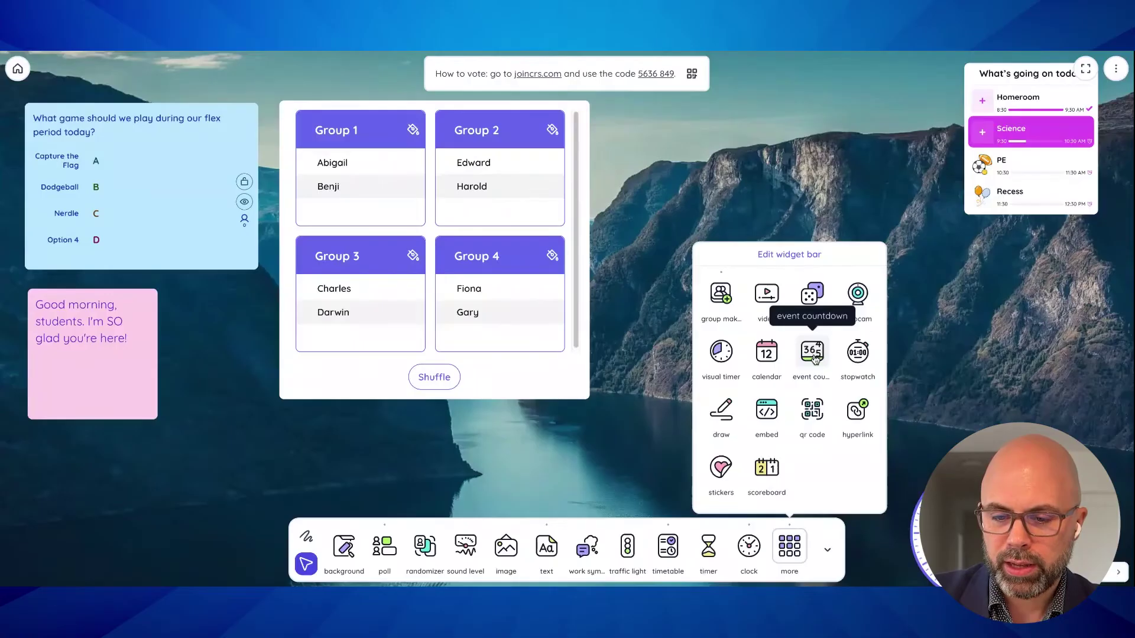
pyautogui.click(800, 277)
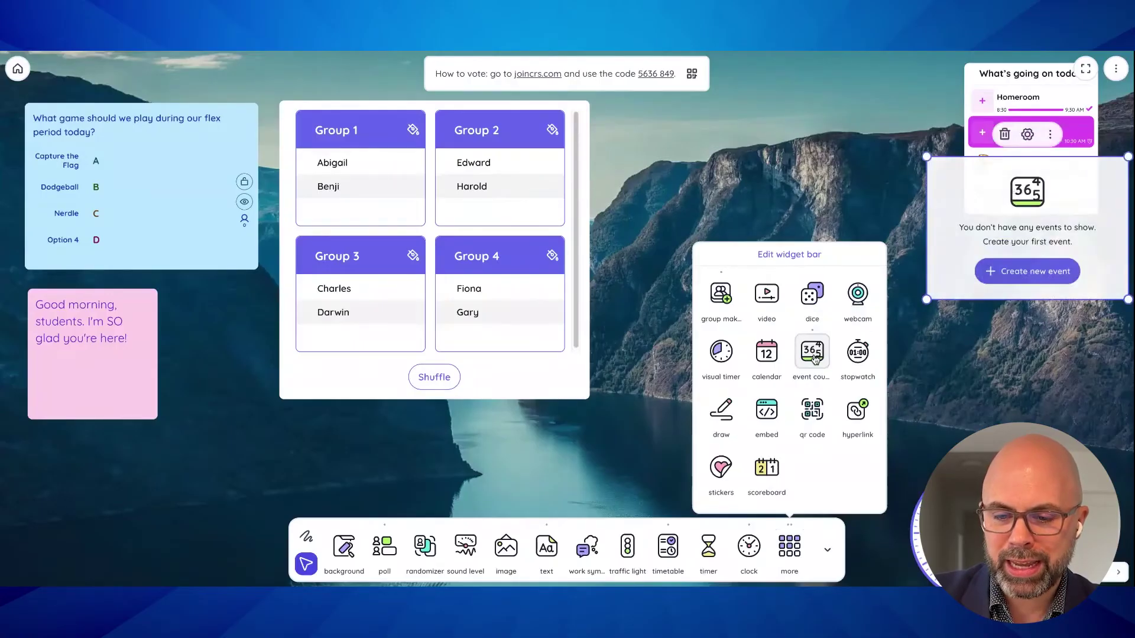
pyautogui.click(1004, 140)
pyautogui.click(791, 542)
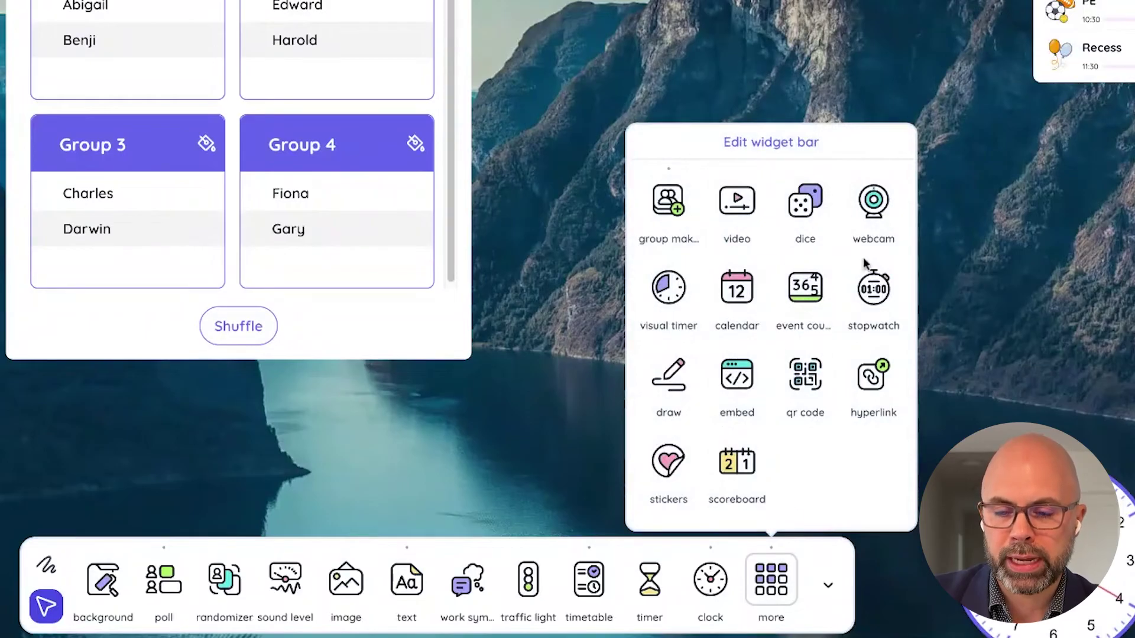
pyautogui.click(873, 288)
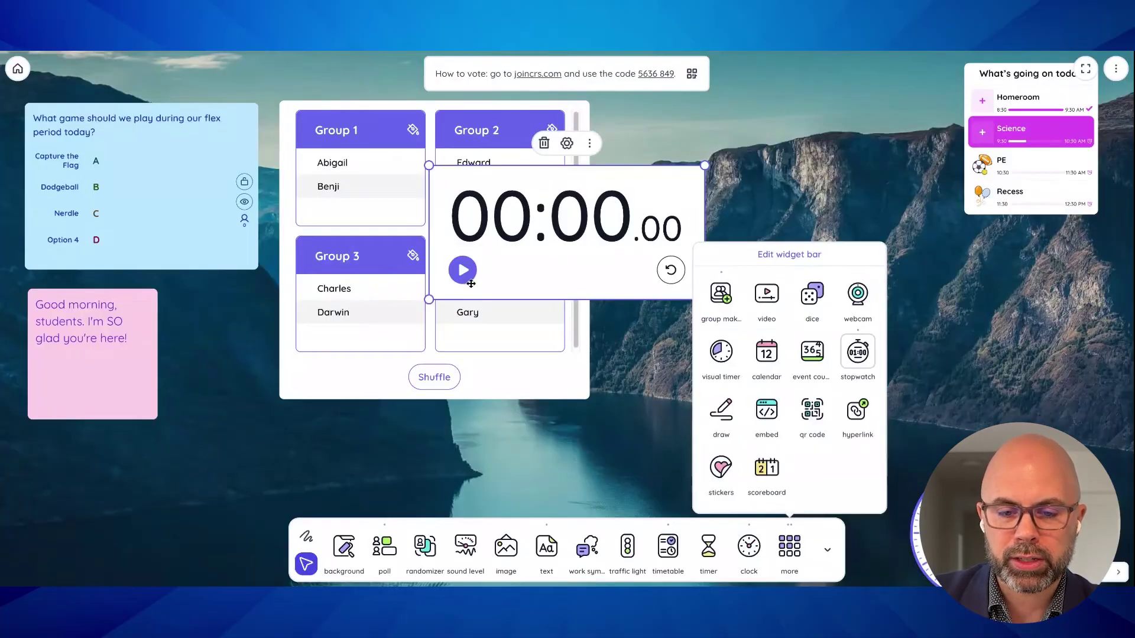
# Step: Start the stopwatch, enlarge it, and delete it after about 20 seconds
pyautogui.click(465, 280)
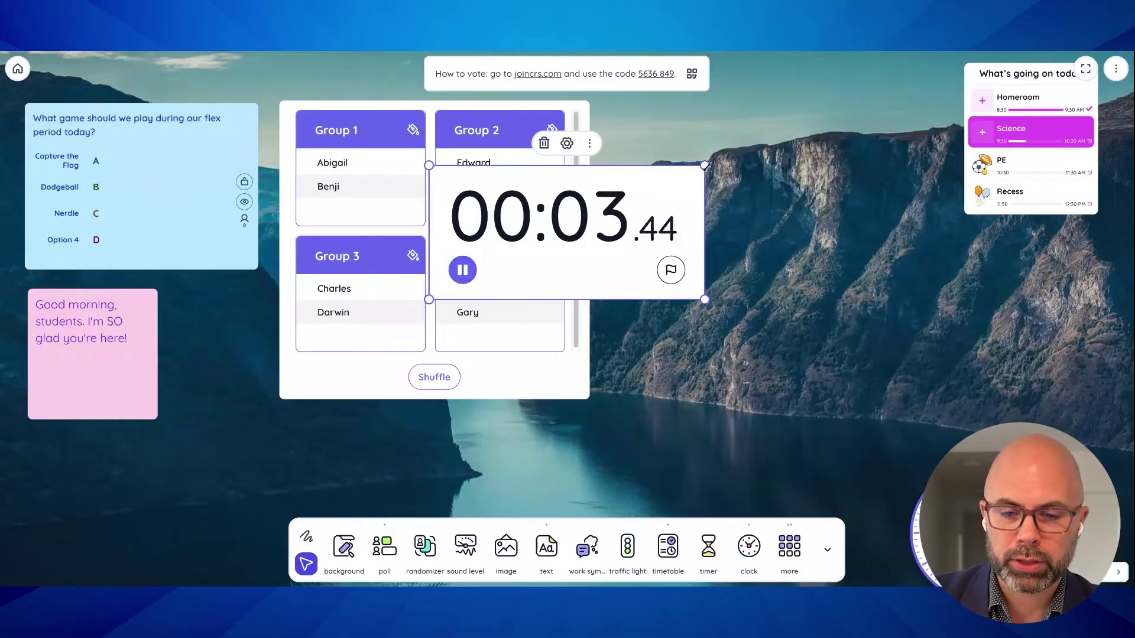
pyautogui.moveTo(706, 167); pyautogui.dragTo(844, 536)
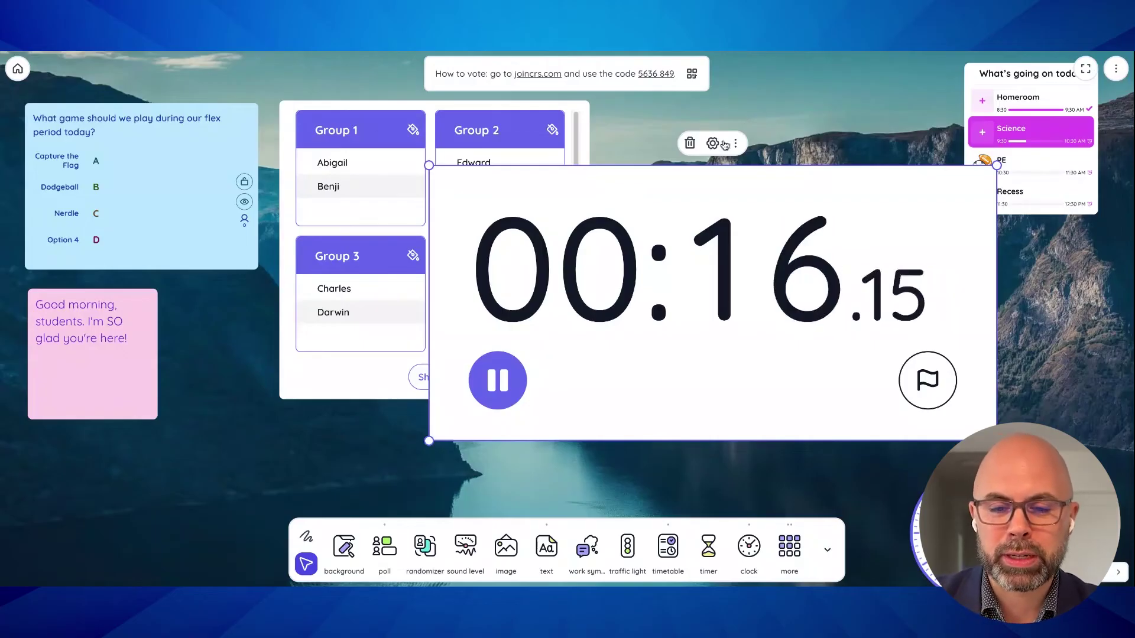
pyautogui.click(689, 145)
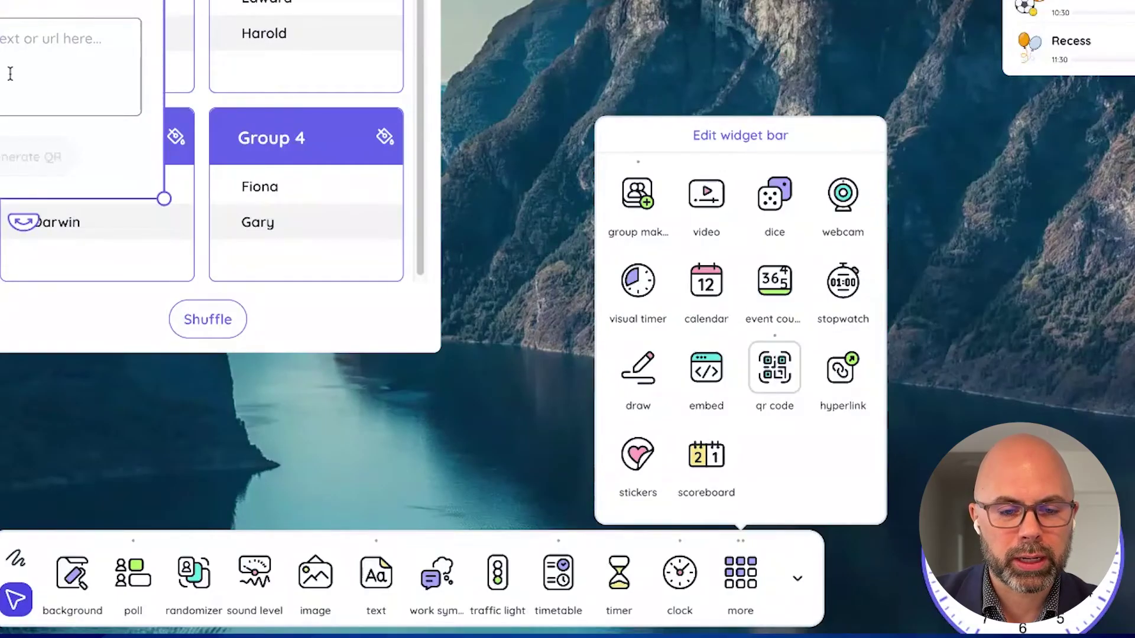
# Step: Enlarge the empty QR code widget to about double size and move it to the board's right side
pyautogui.click(10, 73)
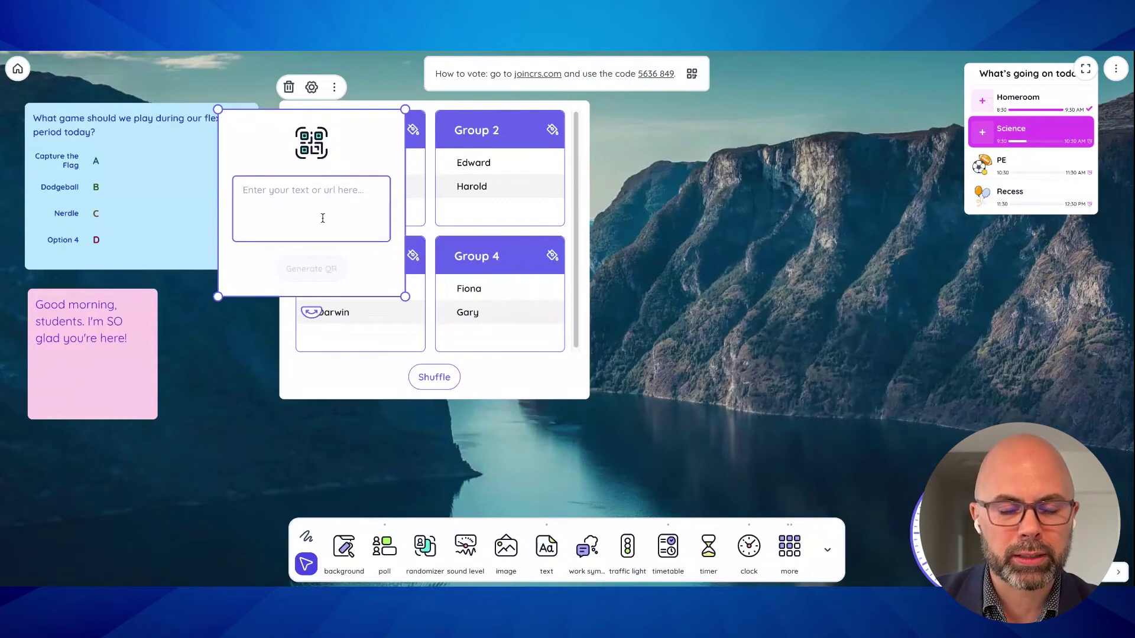
pyautogui.moveTo(403, 292); pyautogui.dragTo(632, 524)
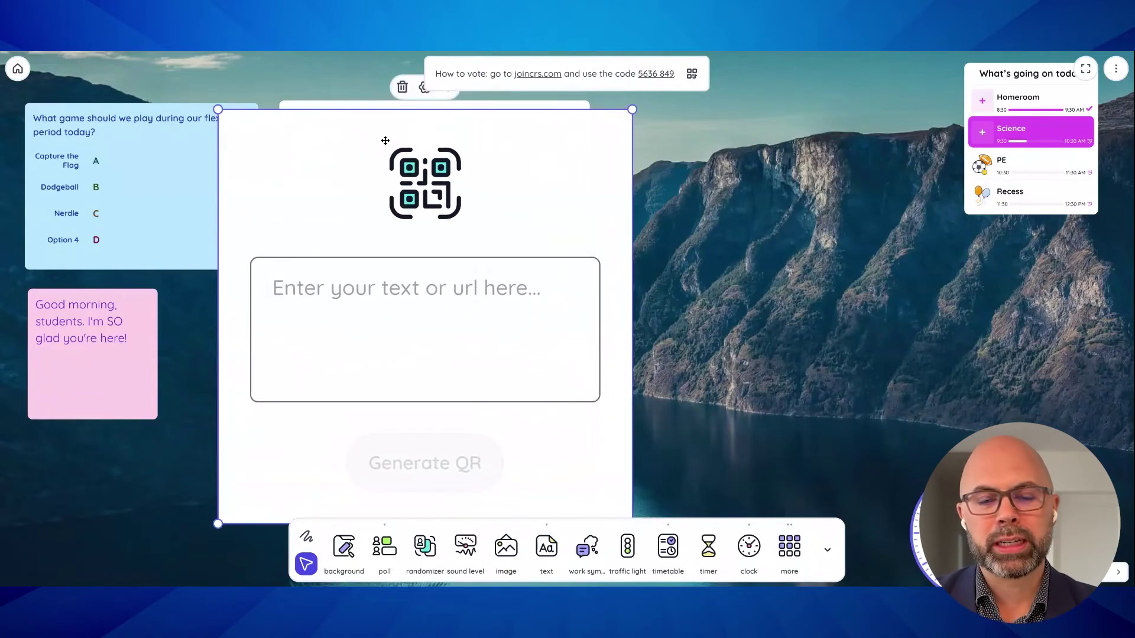
pyautogui.moveTo(386, 141); pyautogui.dragTo(745, 140)
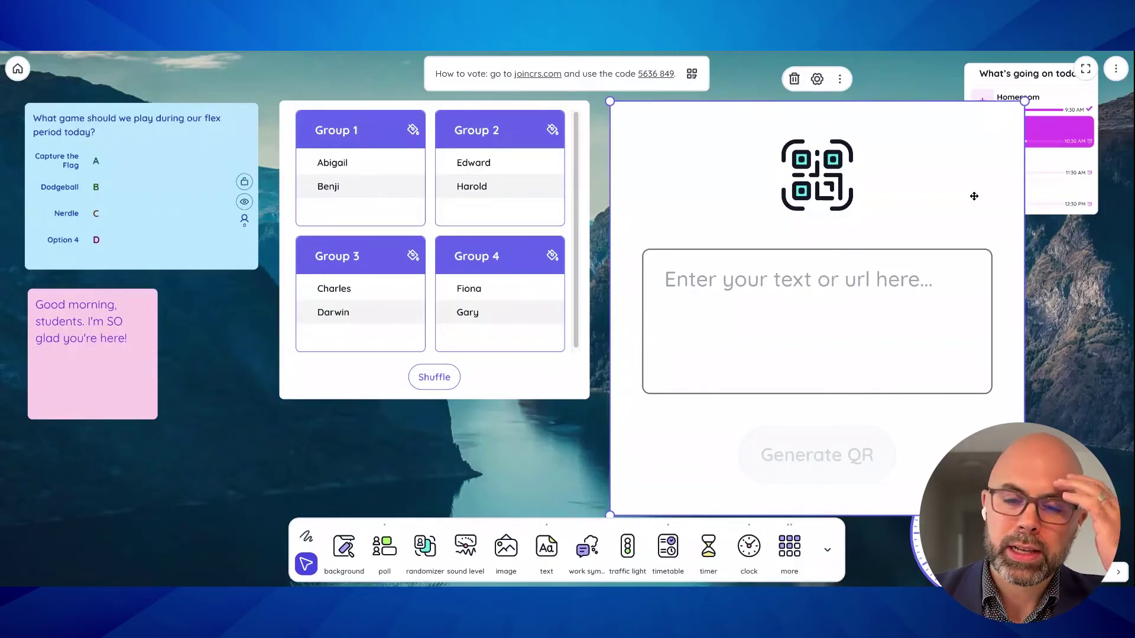
# Step: Delete the QR code widget, then add and remove a Halloween BOO sticker
pyautogui.click(794, 79)
pyautogui.click(789, 547)
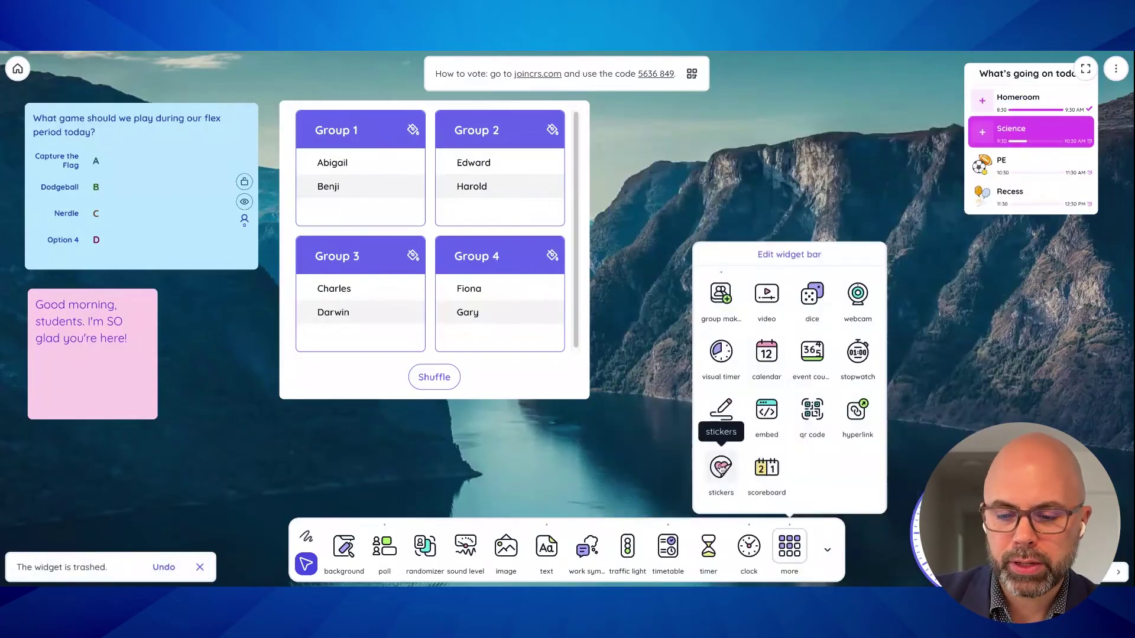
pyautogui.click(721, 467)
pyautogui.click(946, 230)
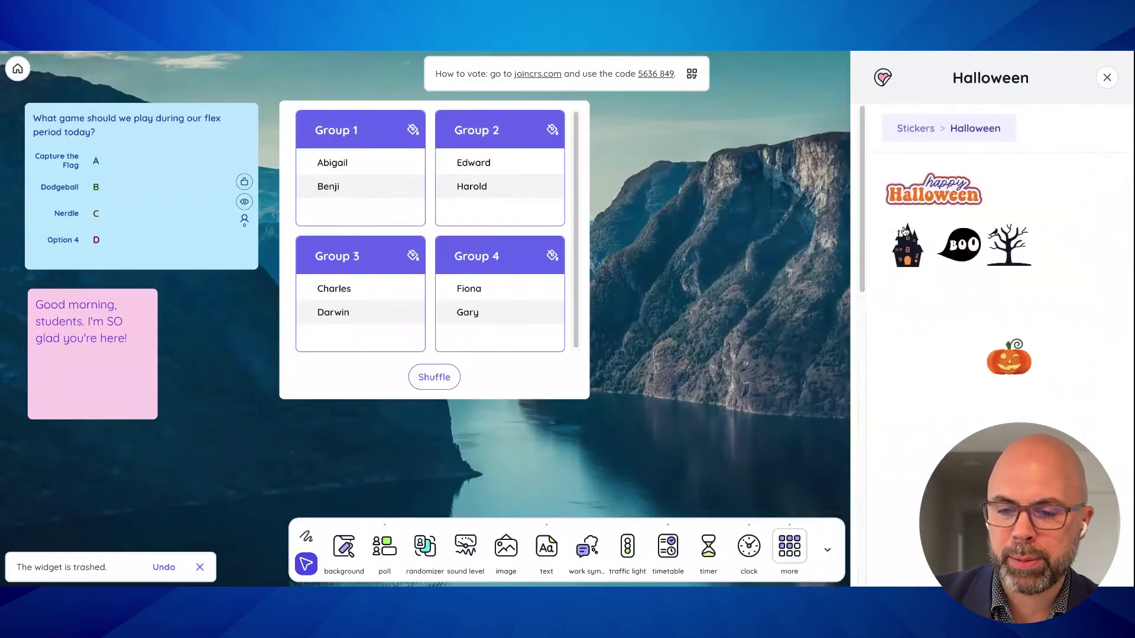
pyautogui.click(946, 231)
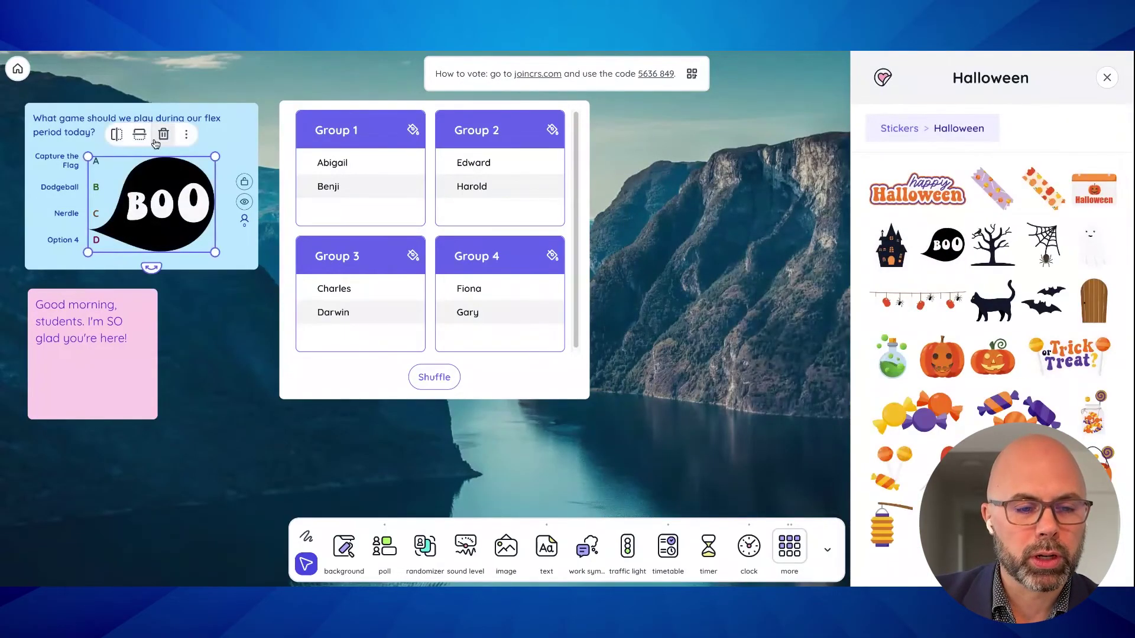
pyautogui.click(164, 135)
pyautogui.click(807, 524)
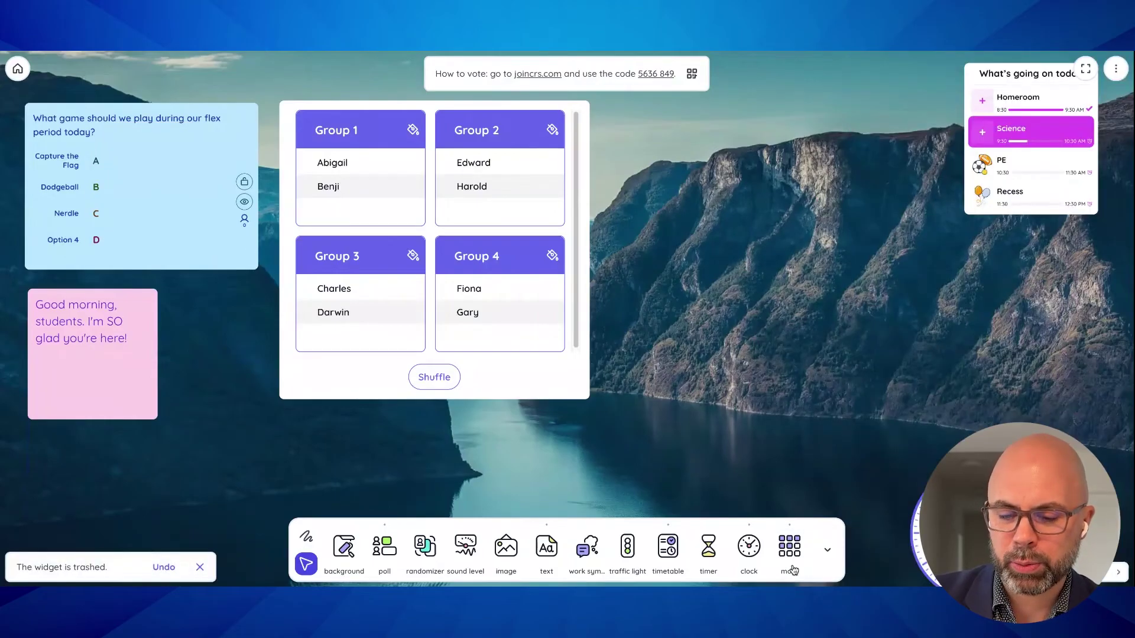
# Step: Add laptop and tablet stickers from the Supplies sheet, then delete both
pyautogui.click(792, 538)
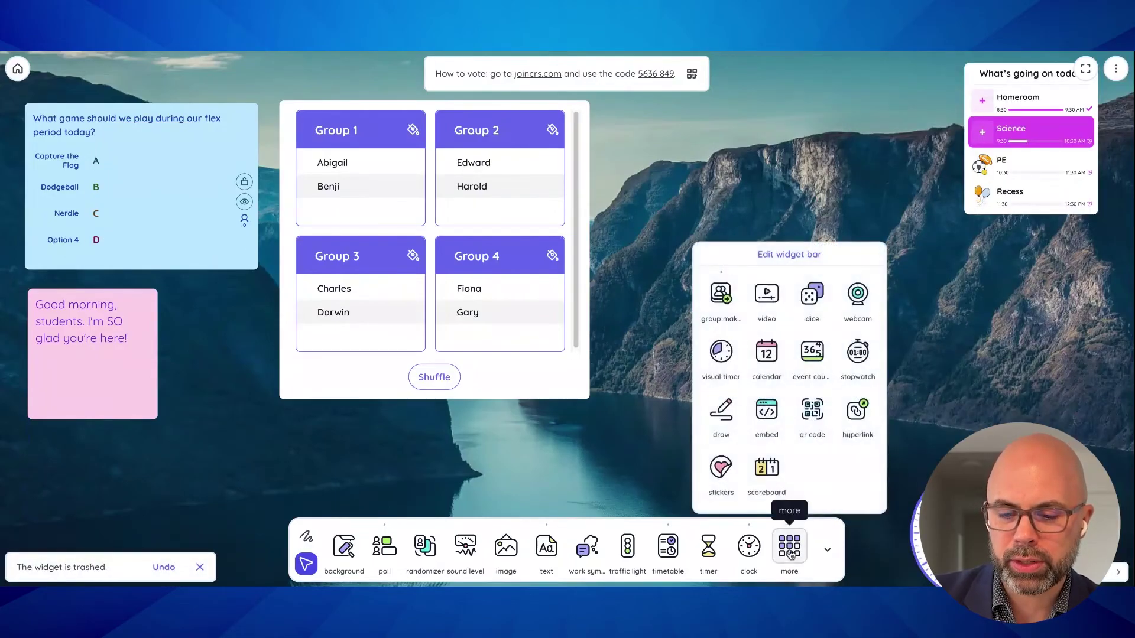
pyautogui.click(799, 490)
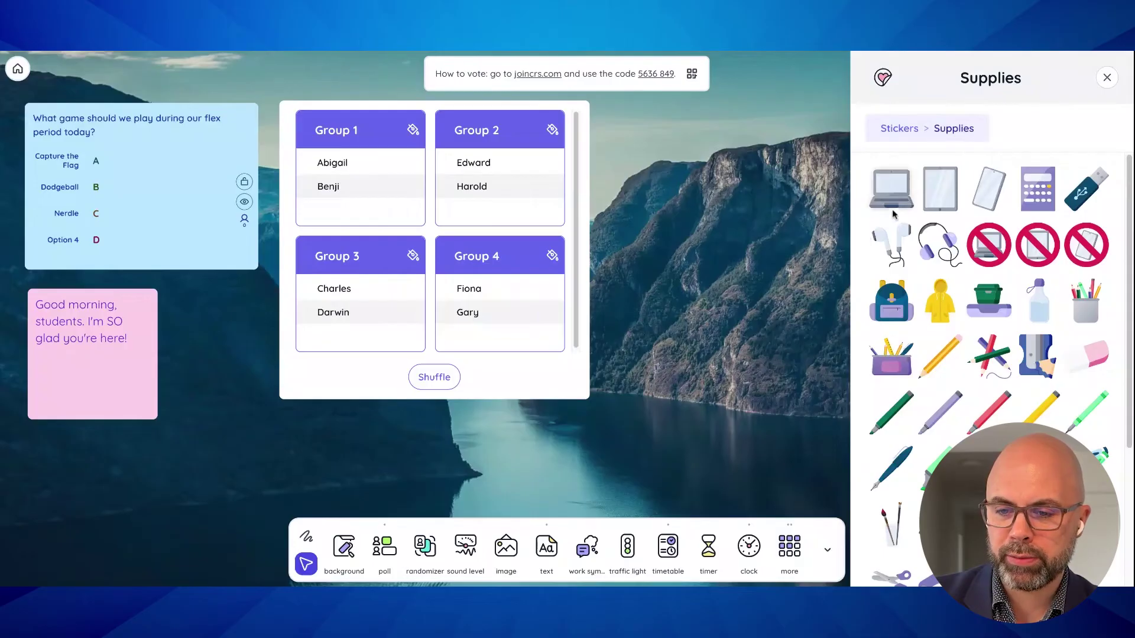
pyautogui.click(892, 188)
pyautogui.click(940, 188)
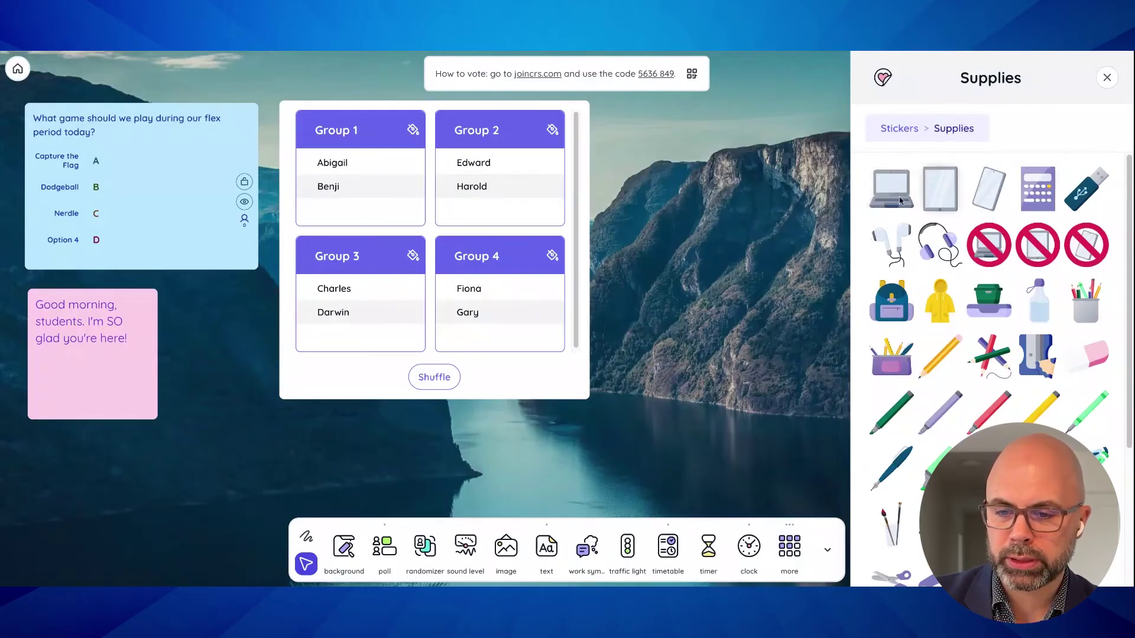
pyautogui.click(233, 223)
pyautogui.click(234, 228)
pyautogui.moveTo(147, 213); pyautogui.dragTo(1016, 349)
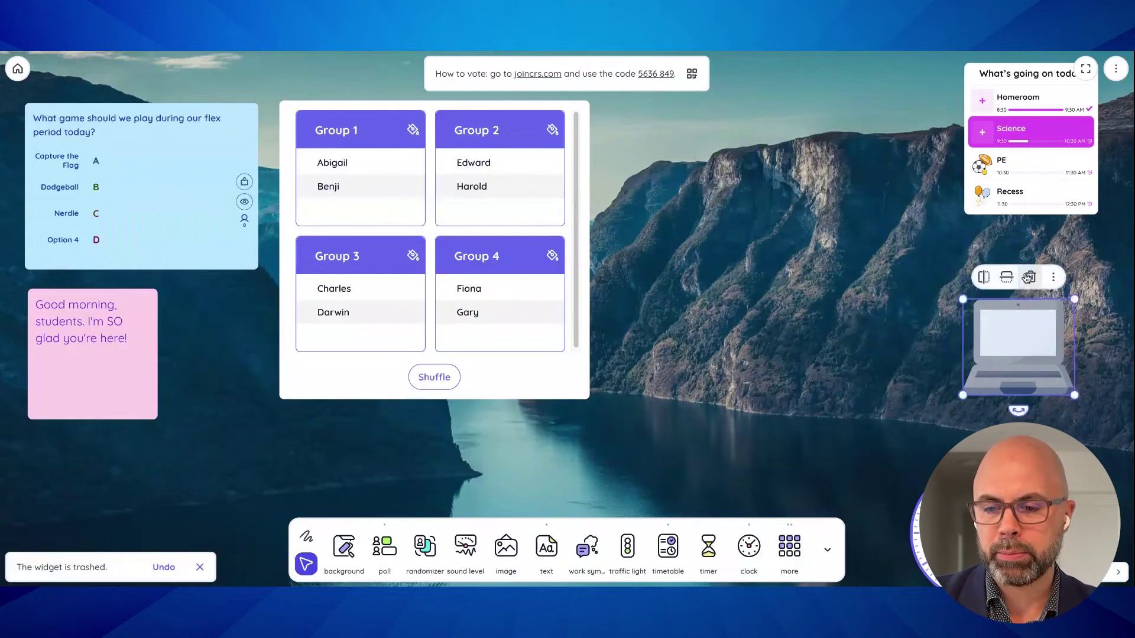
pyautogui.click(1029, 278)
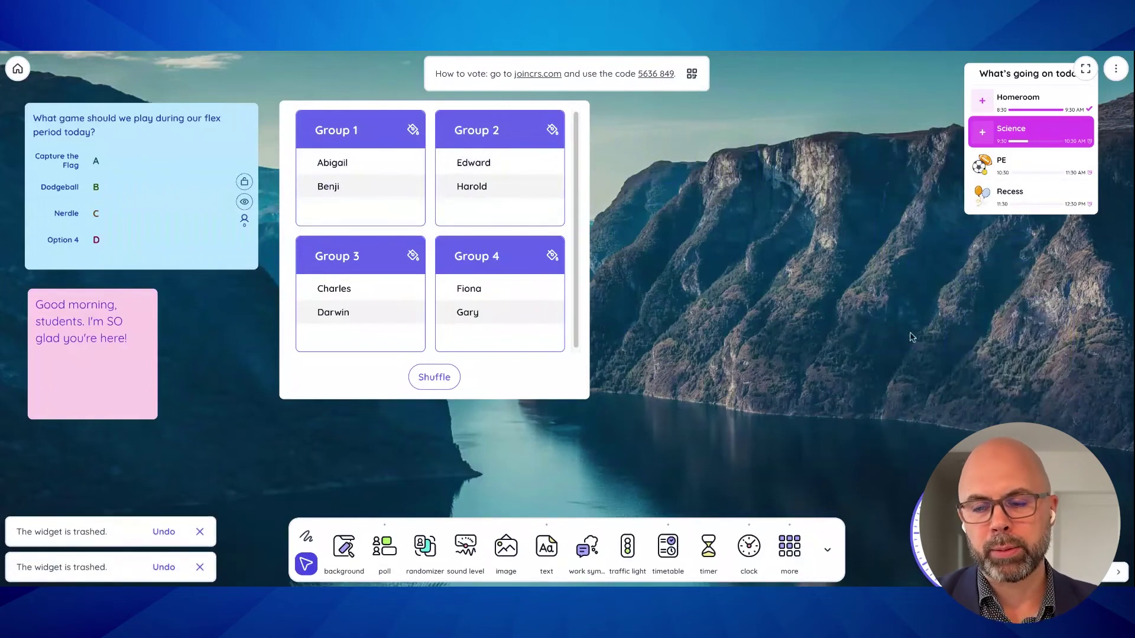
pyautogui.click(791, 549)
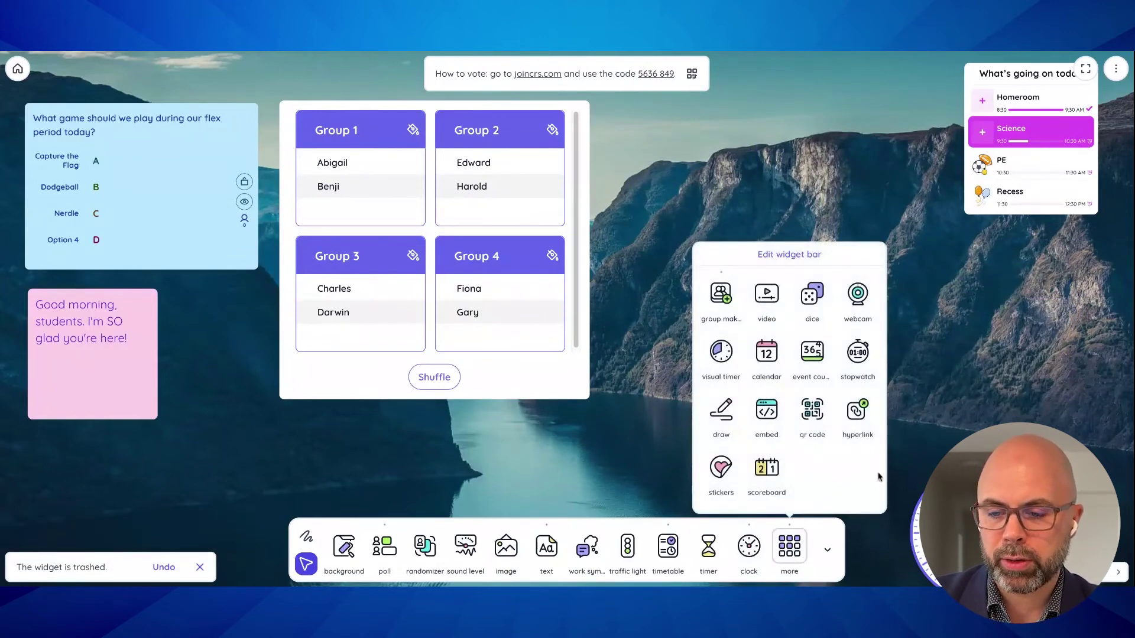
pyautogui.click(1032, 387)
# Step: Move the digital clock widget up onto the board's right side
pyautogui.moveTo(930, 469); pyautogui.dragTo(780, 288)
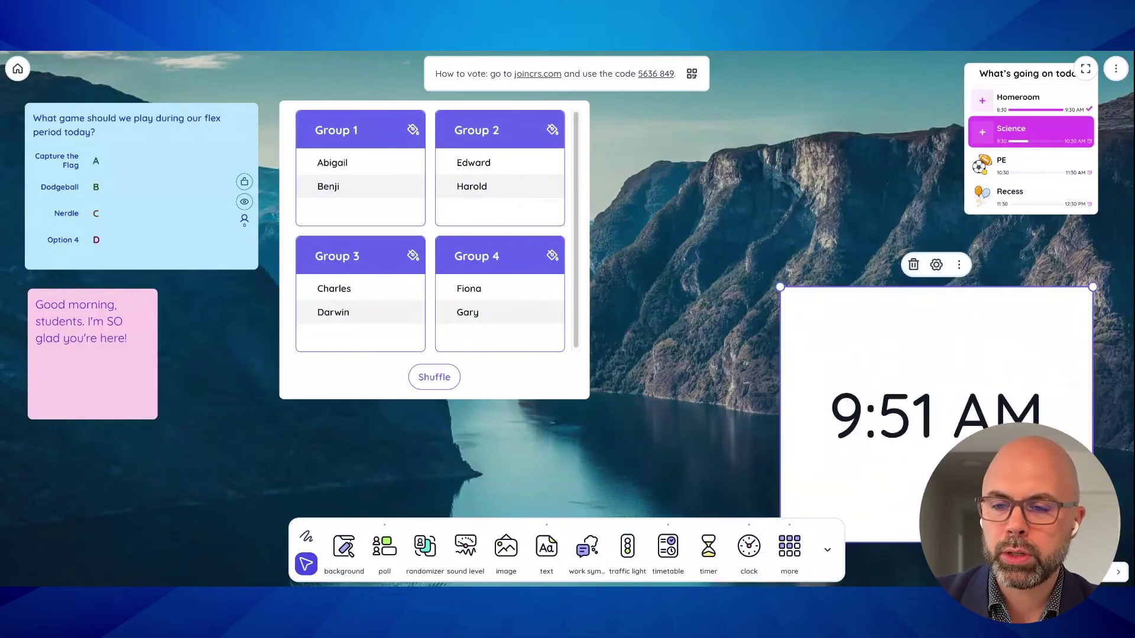